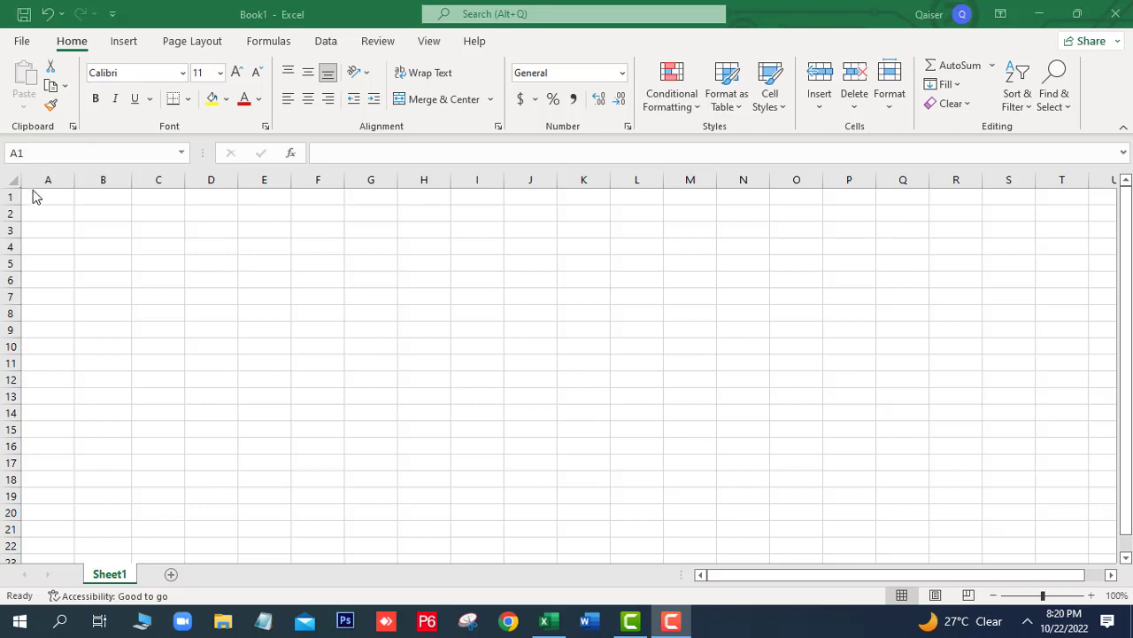
- Zoom the empty sheet to 130% and select cell A1
{"action": "left_click_drag", "start_coordinate": [40, 200], "coordinate": [160, 363]}
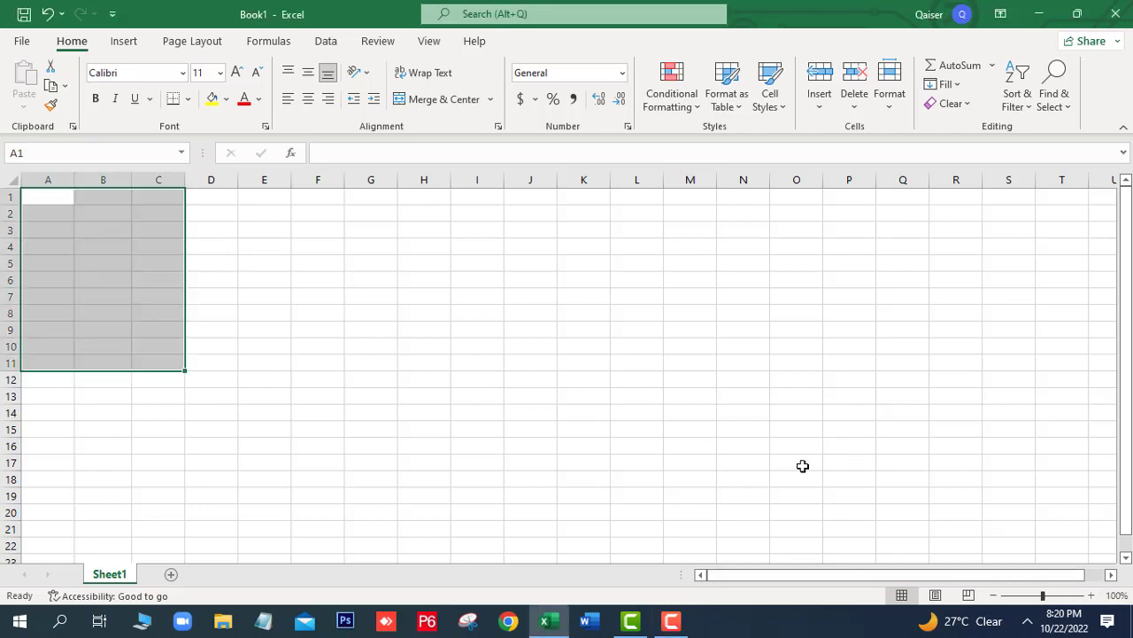
{"action": "left_click", "coordinate": [379, 317]}
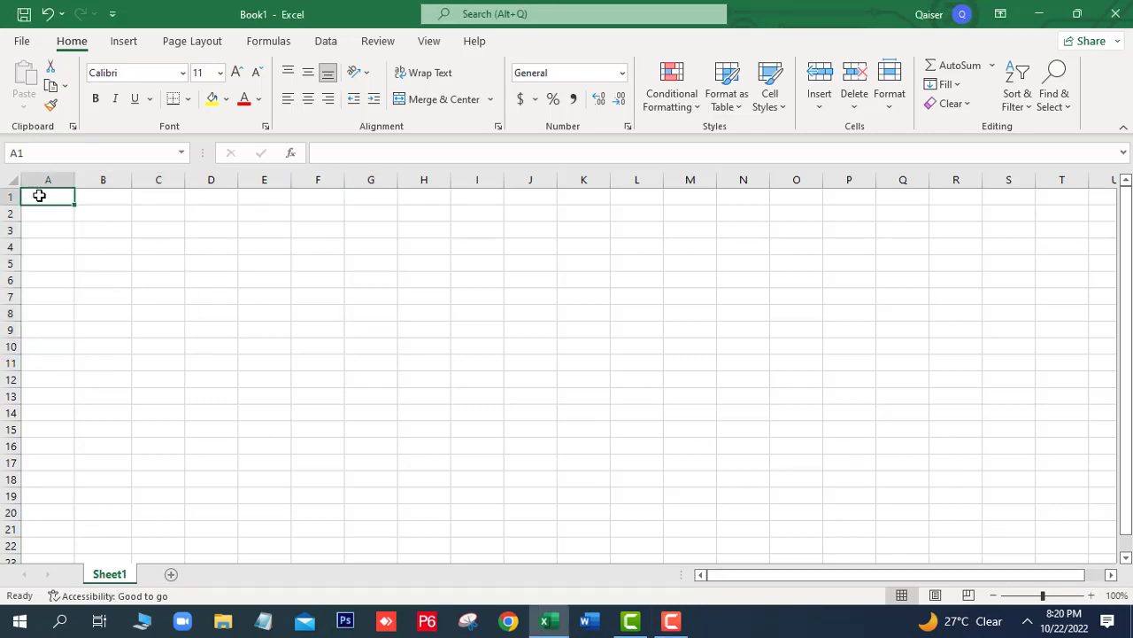
{"action": "left_click_drag", "start_coordinate": [39, 195], "coordinate": [1114, 509]}
{"action": "left_click", "coordinate": [815, 396]}
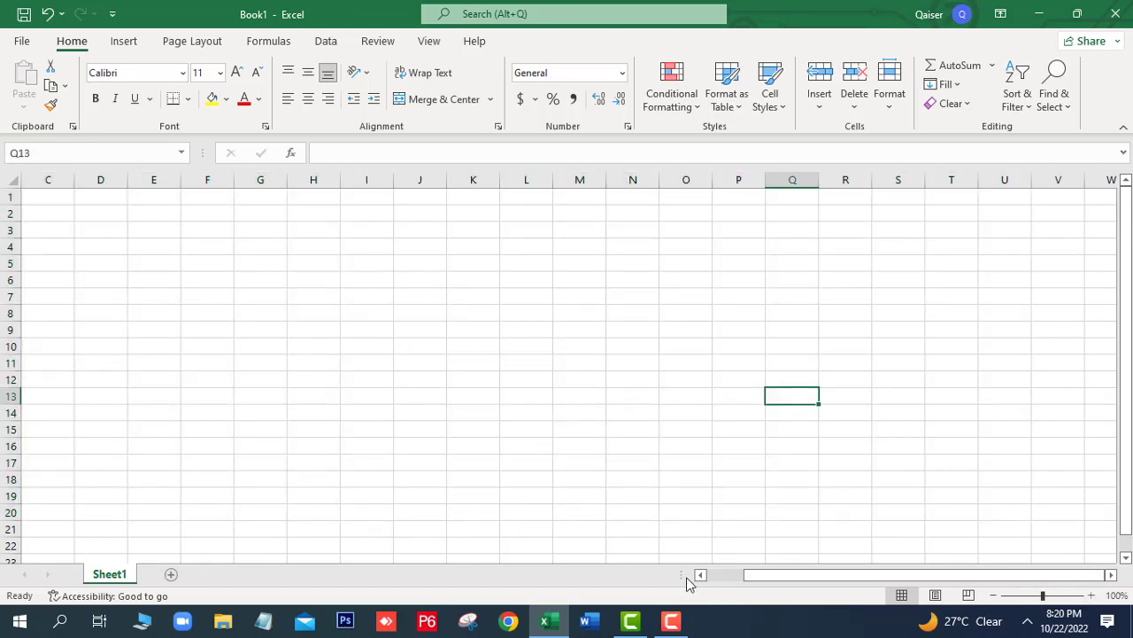
{"action": "left_click", "coordinate": [1091, 595]}
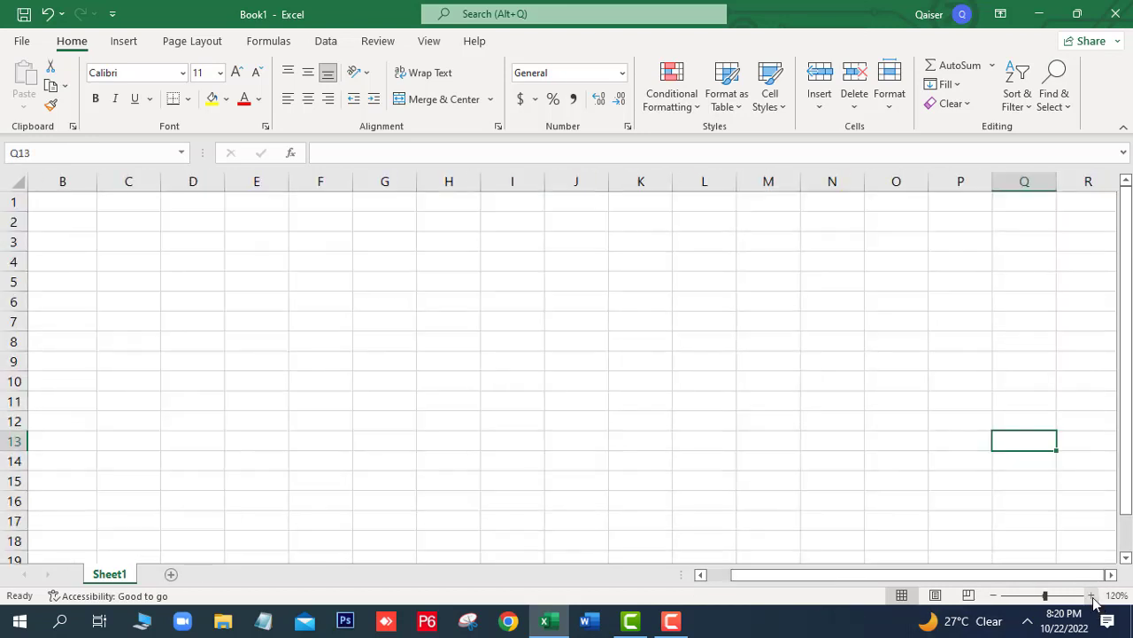
{"action": "left_click", "coordinate": [1092, 595]}
{"action": "left_click", "coordinate": [1092, 595]}
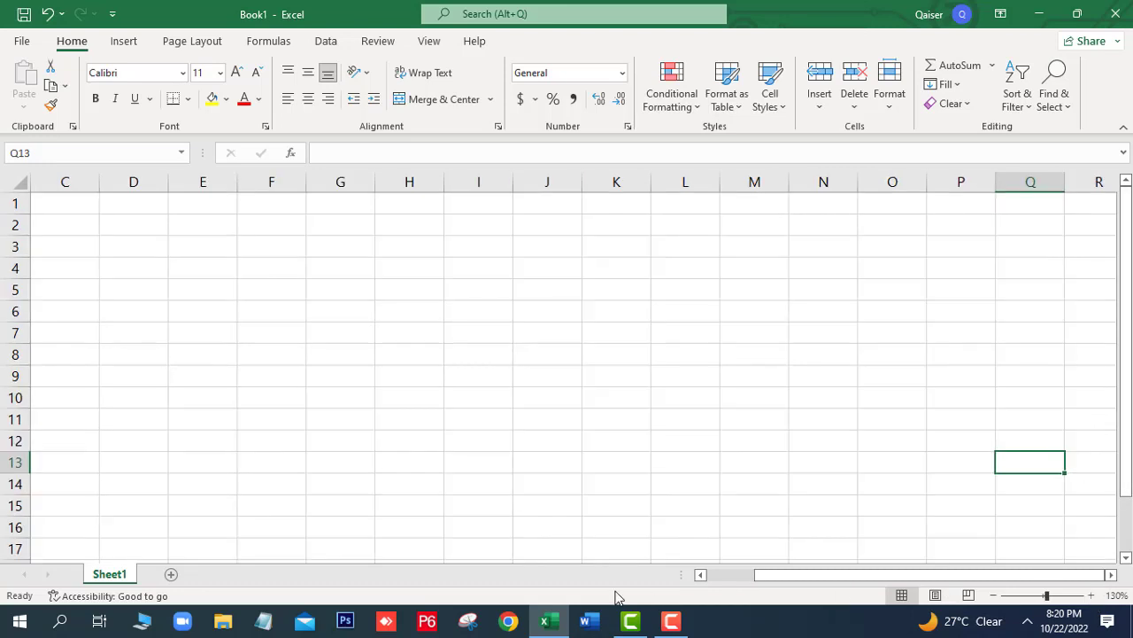
{"action": "left_click_drag", "start_coordinate": [854, 574], "coordinate": [803, 575]}
{"action": "left_click", "coordinate": [65, 212]}
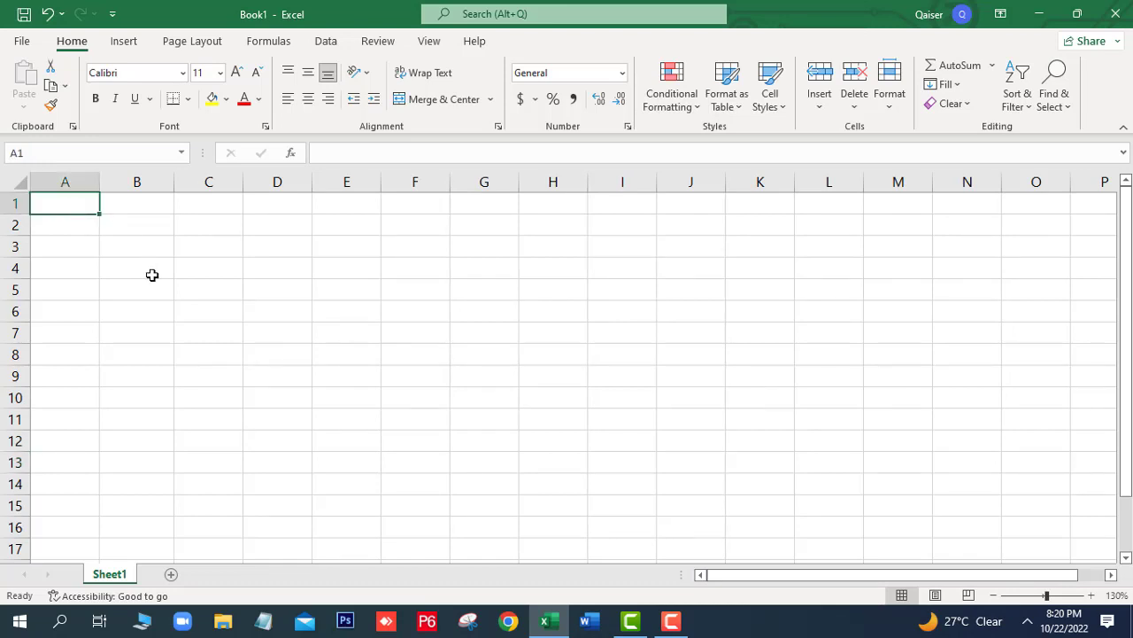
- Enter the headings 'Sr. #' and 'Employee Name' in A1:B1 and auto-fit column B
{"action": "type", "text": "Sr"}
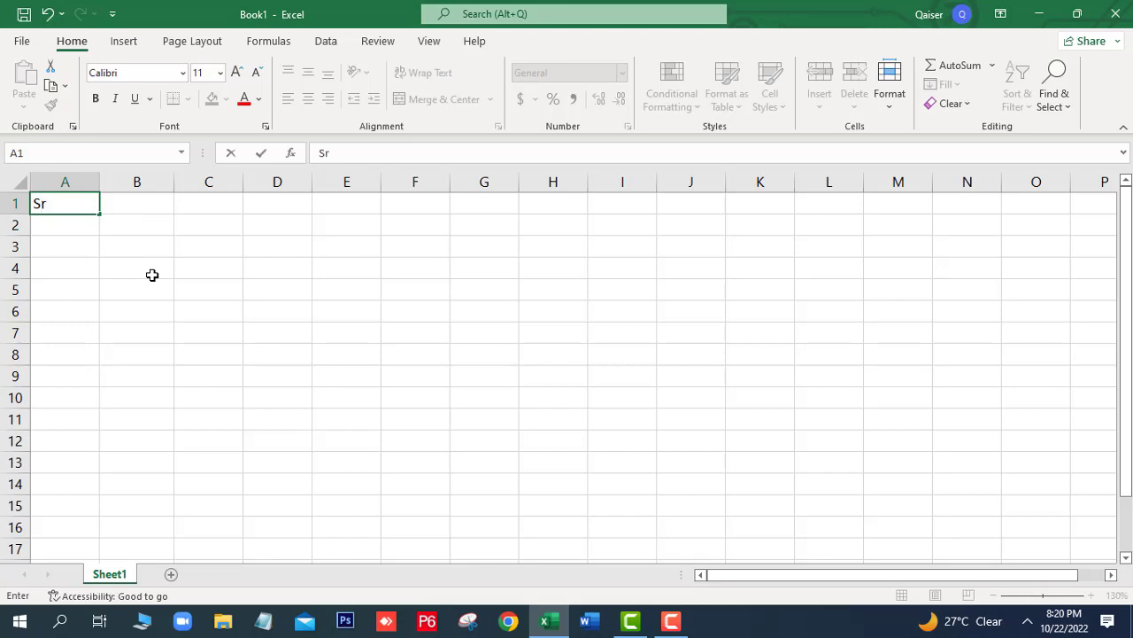
{"action": "type", "text": ". "}
{"action": "type", "text": "#"}
{"action": "key", "text": "Tab"}
{"action": "type", "text": "E"}
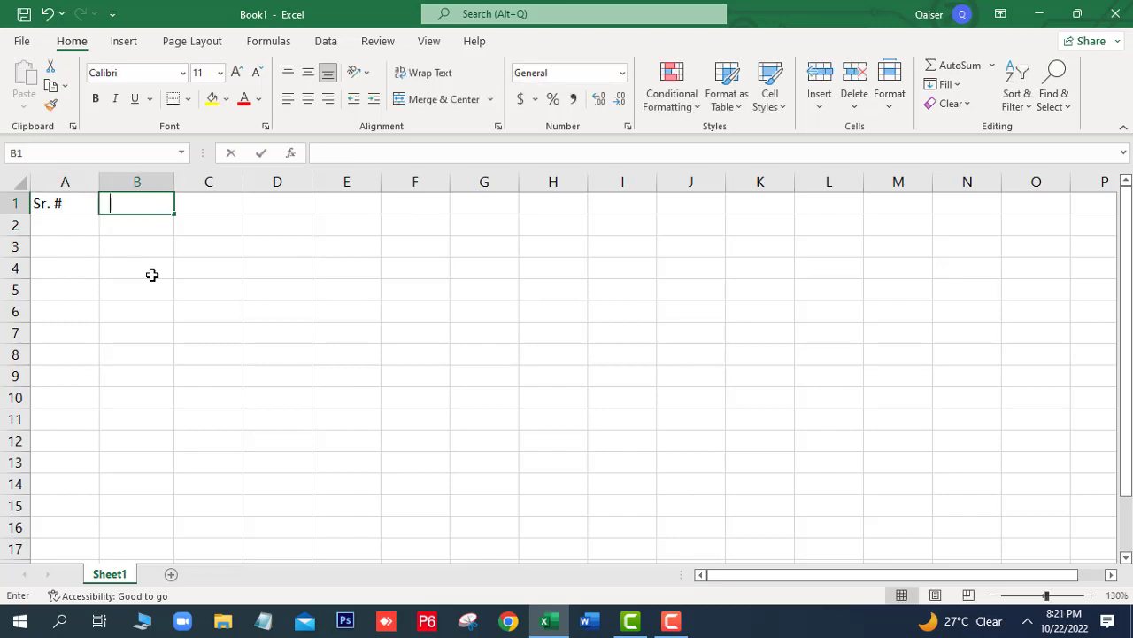
{"action": "type", "text": "mplo"}
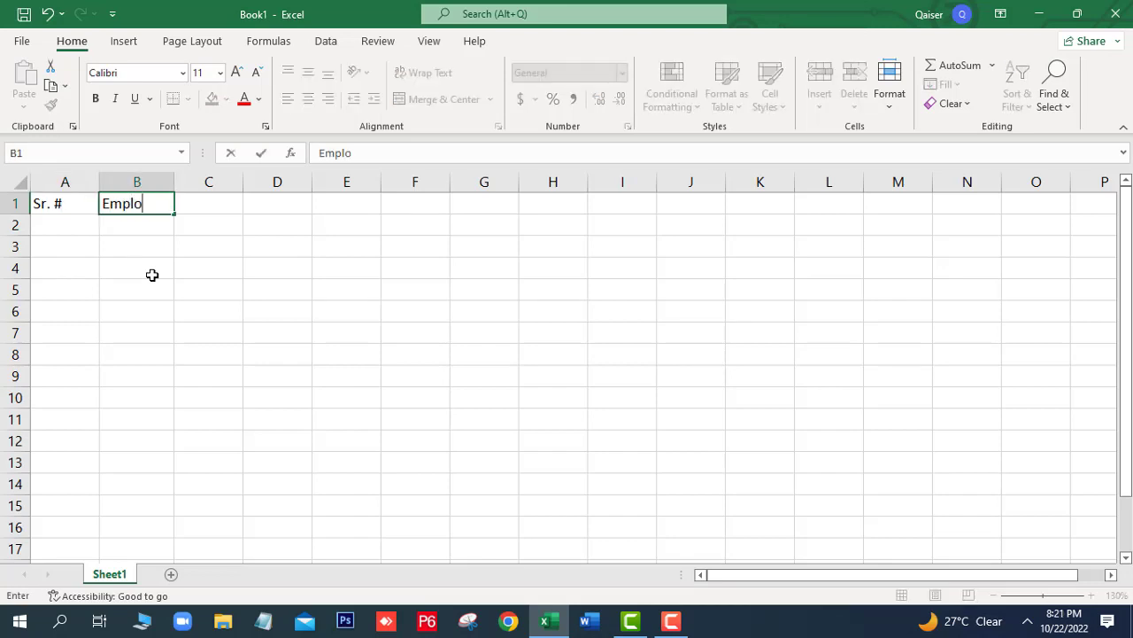
{"action": "type", "text": "yee"}
{"action": "type", "text": " Na"}
{"action": "type", "text": "me"}
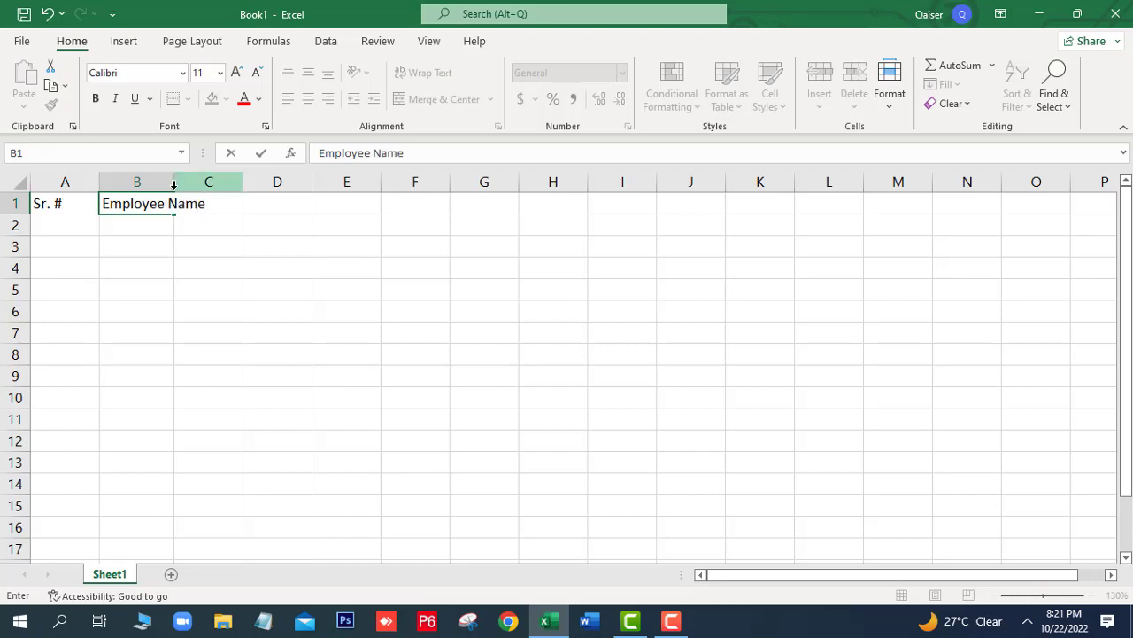
{"action": "left_click", "coordinate": [176, 185]}
{"action": "double_click", "coordinate": [177, 185]}
- Enter the heading 'Salary' in C1
{"action": "left_click", "coordinate": [235, 204]}
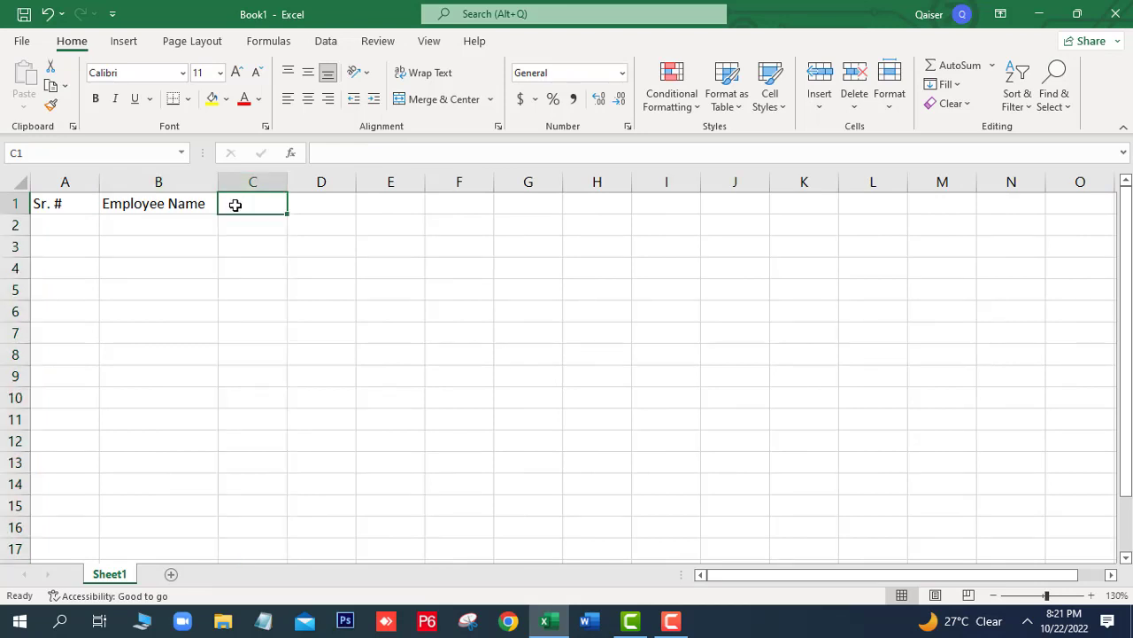
{"action": "type", "text": "Sl"}
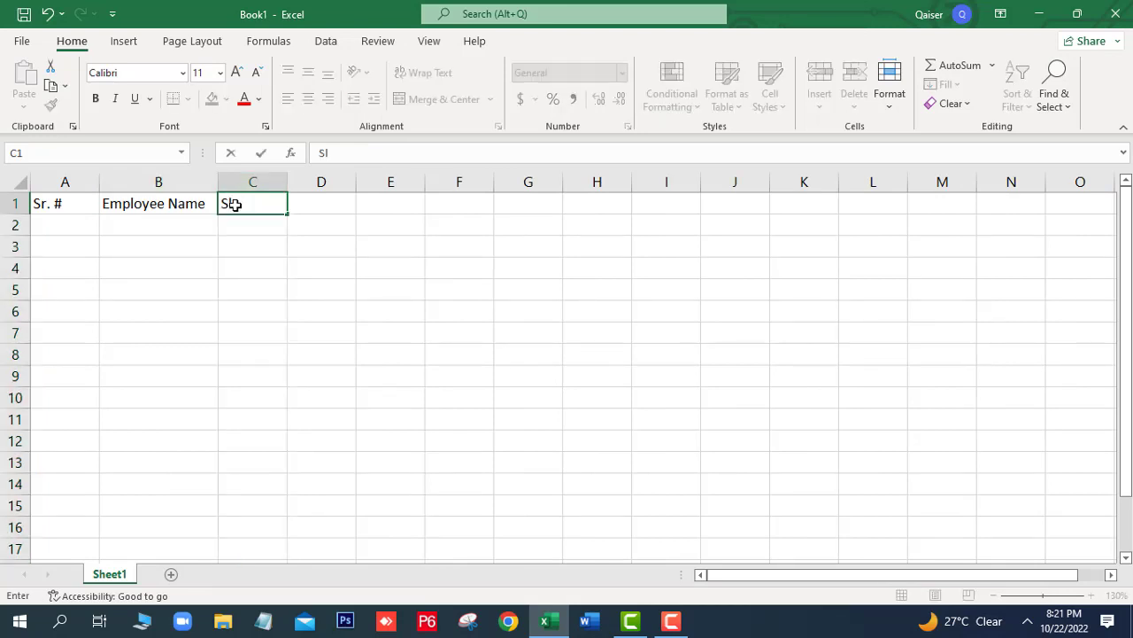
{"action": "key", "text": "BackSpace"}
{"action": "type", "text": "alr"}
{"action": "key", "text": "BackSpace"}
{"action": "type", "text": "ar"}
{"action": "type", "text": "y"}
{"action": "left_click", "coordinate": [71, 227]}
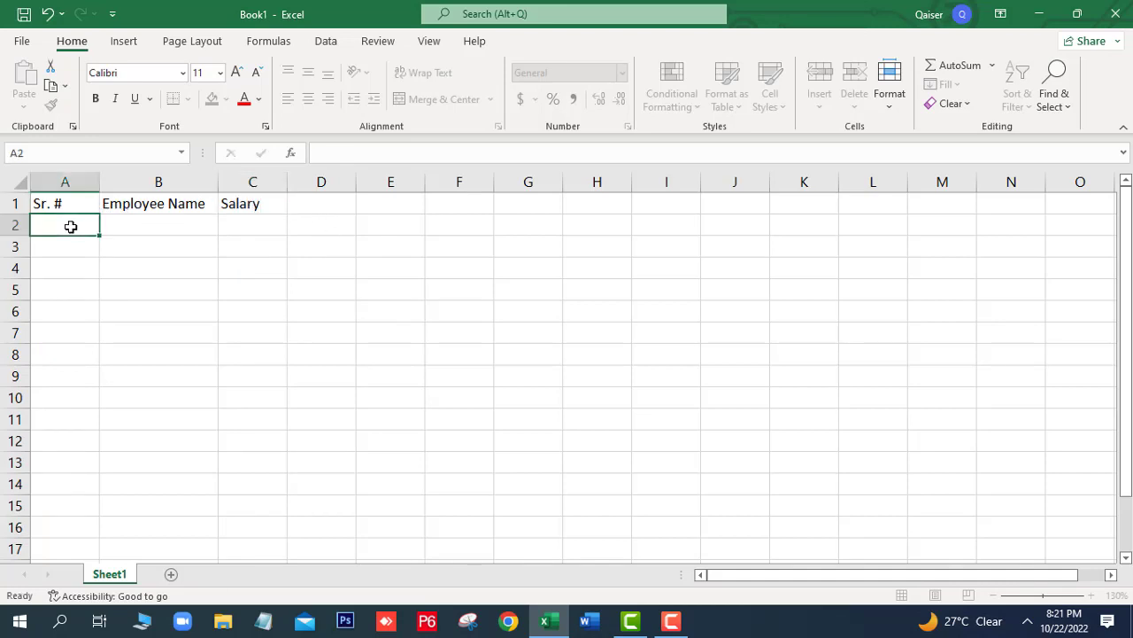
- Enter 1 and 2 in A2:A3 and fill the serial numbers down to 10 in A11
{"action": "type", "text": "1"}
{"action": "key", "text": "Return"}
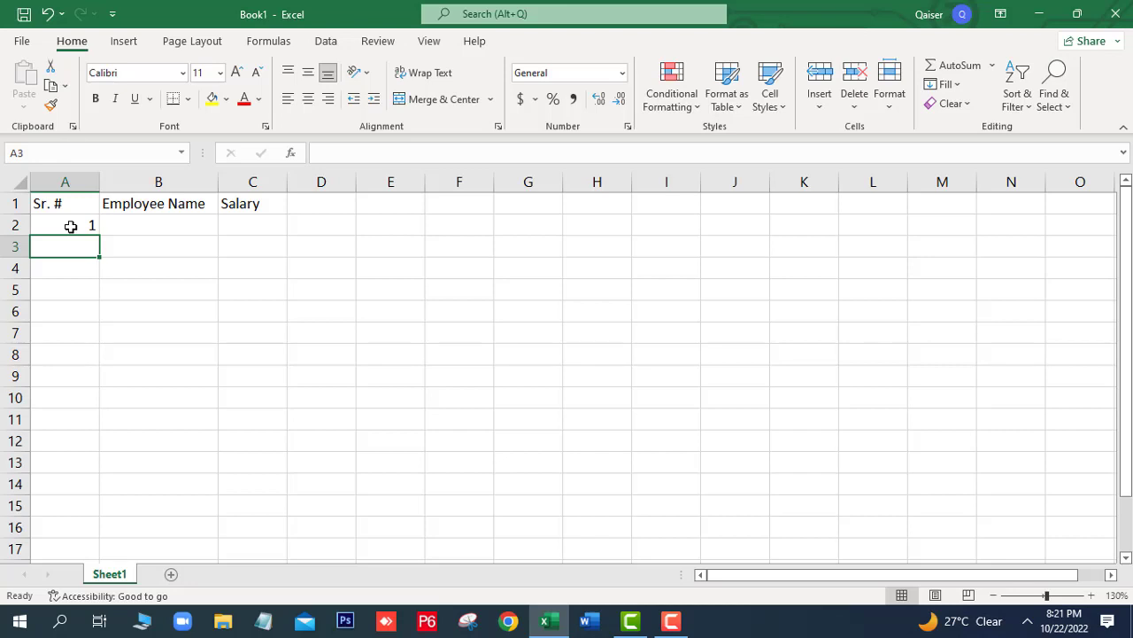
{"action": "type", "text": "2"}
{"action": "key", "text": "Return"}
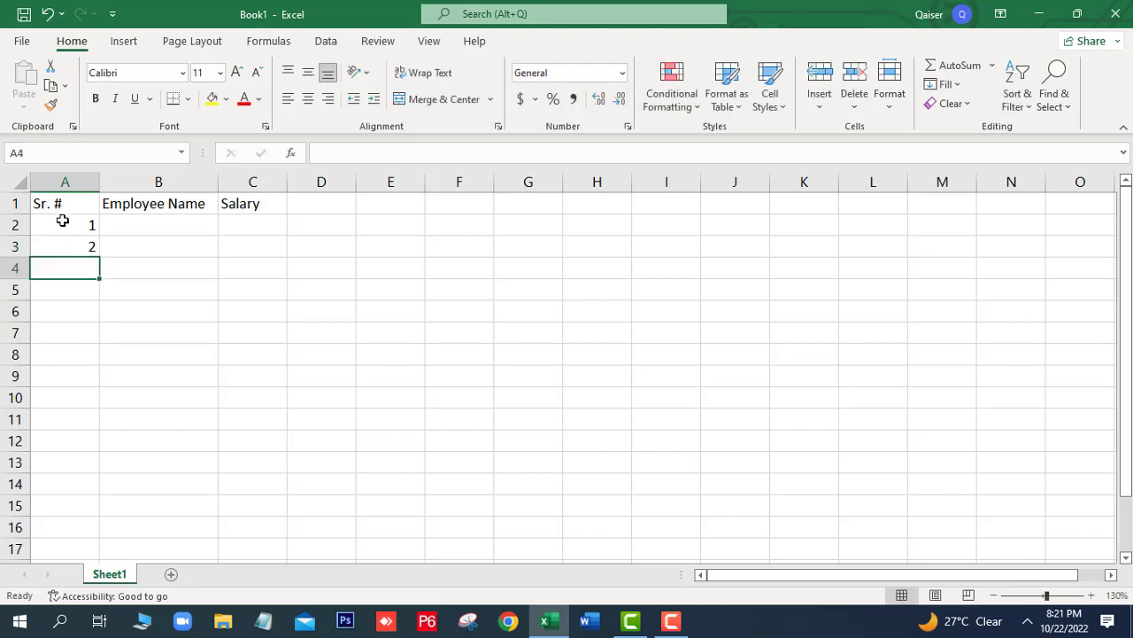
{"action": "left_click_drag", "start_coordinate": [63, 222], "coordinate": [58, 248]}
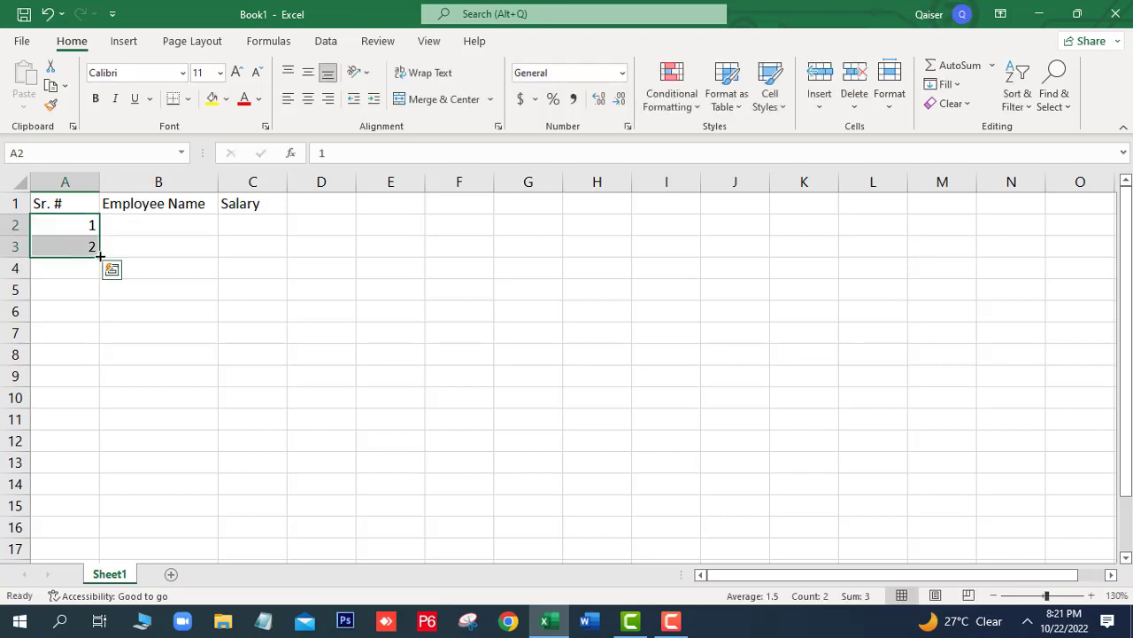
{"action": "left_click_drag", "start_coordinate": [101, 256], "coordinate": [92, 435]}
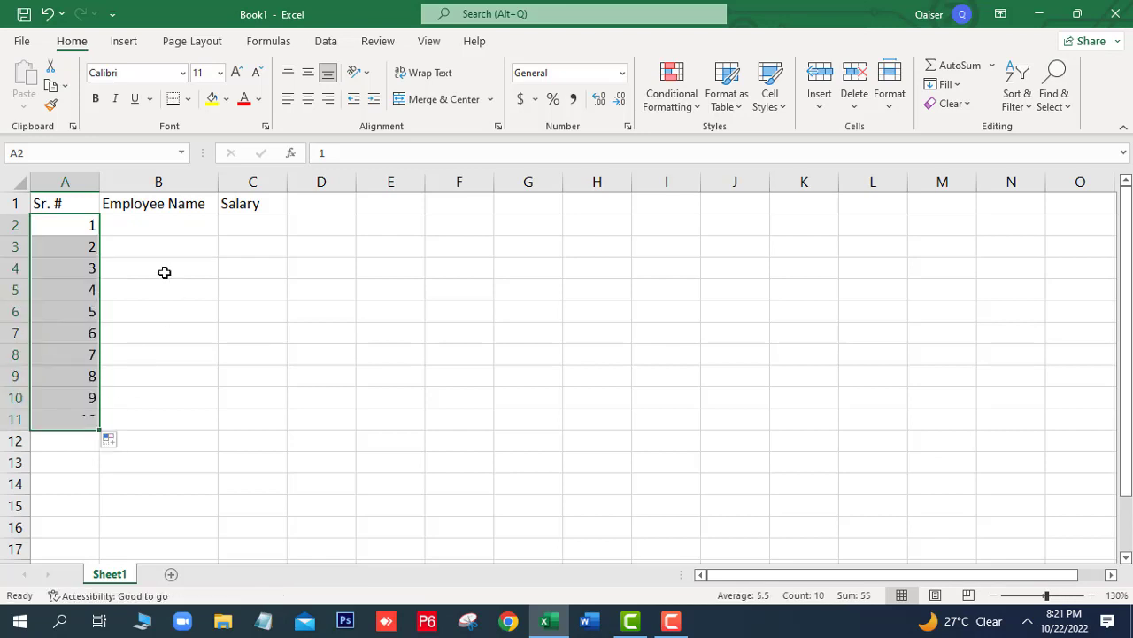
- Enter the names Ali, Abdullah, Haider, Nawaz and Talha in B2:B6
{"action": "left_click", "coordinate": [159, 231]}
{"action": "type", "text": "A"}
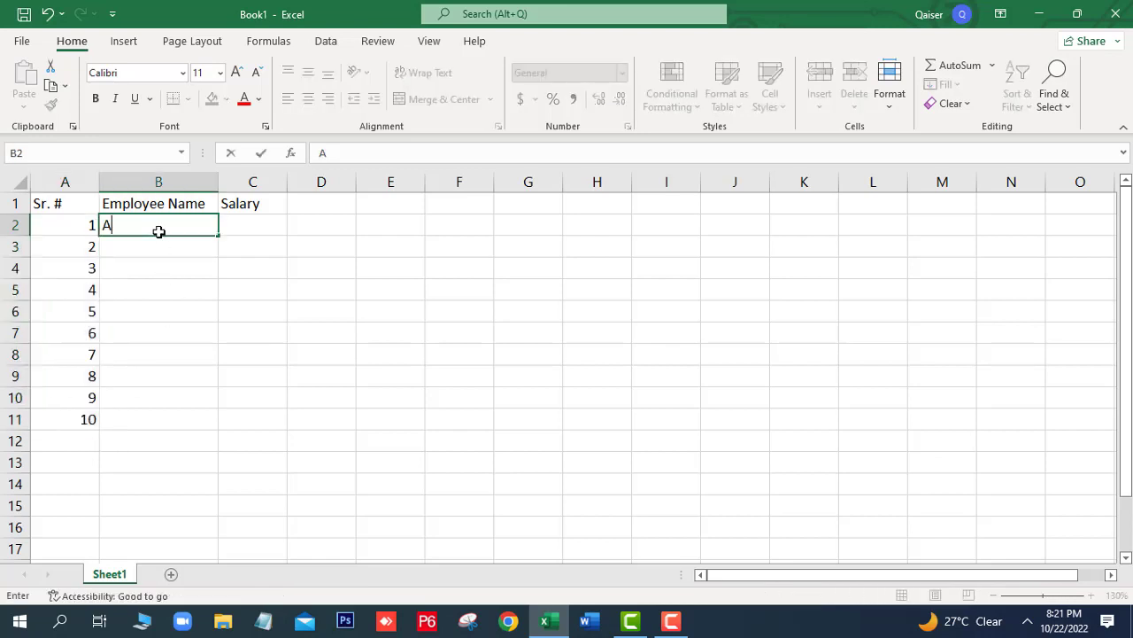
{"action": "type", "text": "li"}
{"action": "key", "text": "Return"}
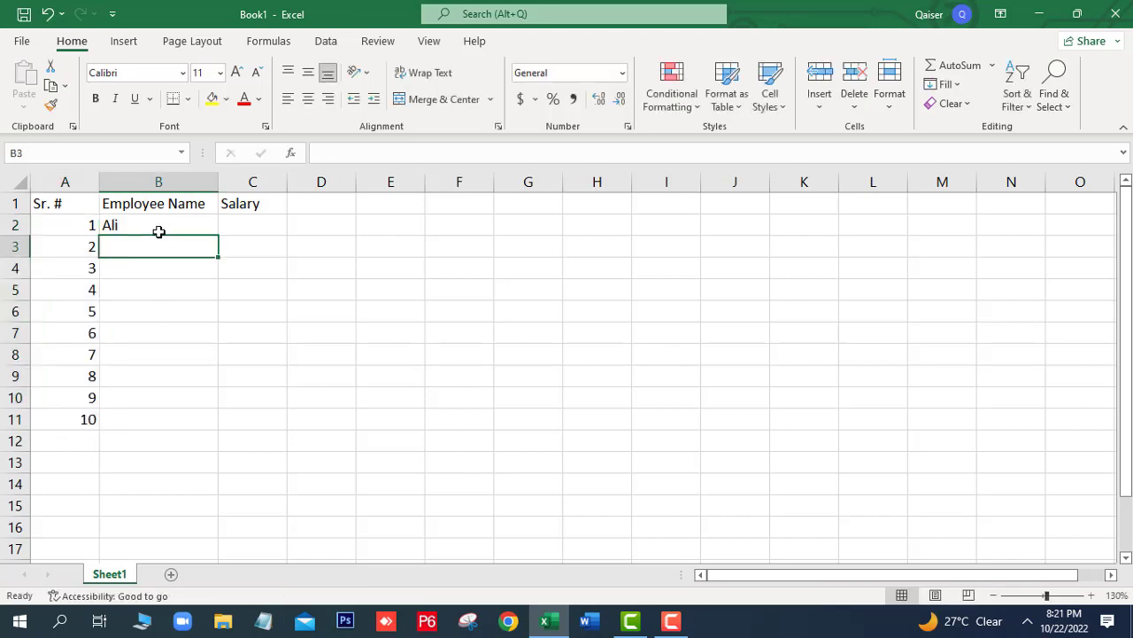
{"action": "type", "text": "Abdl"}
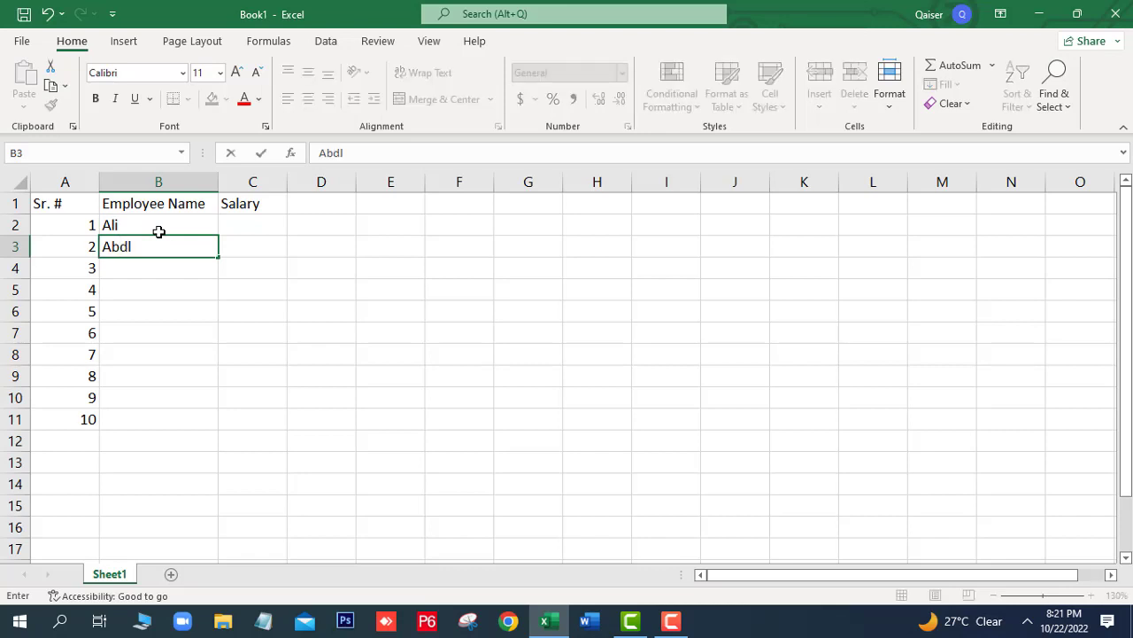
{"action": "key", "text": "BackSpace"}
{"action": "type", "text": "ullah"}
{"action": "key", "text": "Return"}
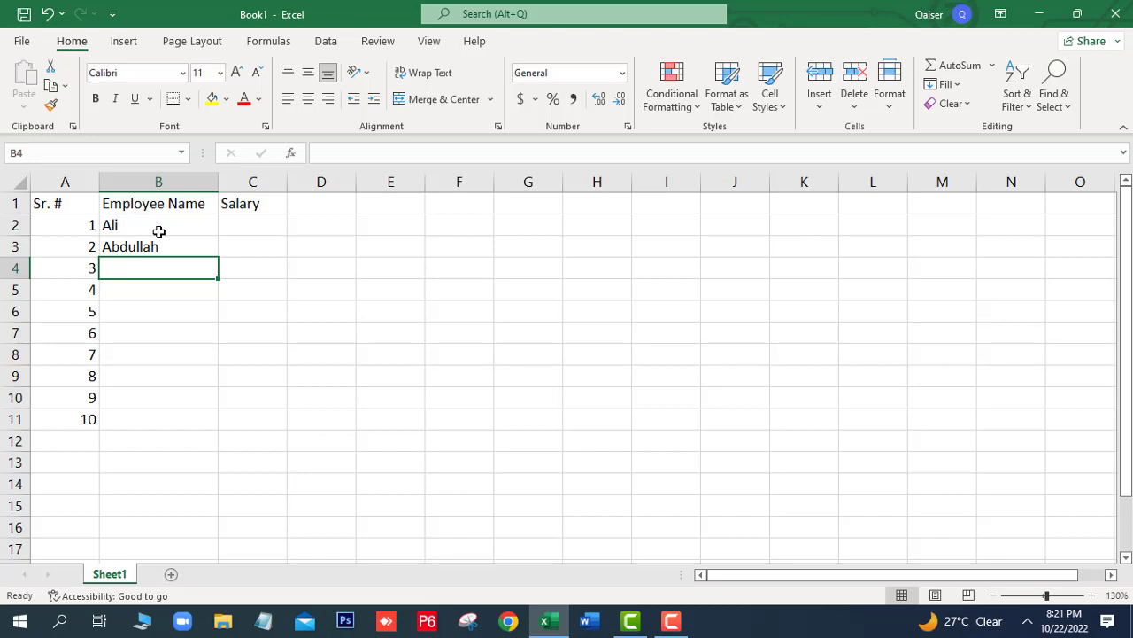
{"action": "type", "text": "Haider"}
{"action": "key", "text": "Return"}
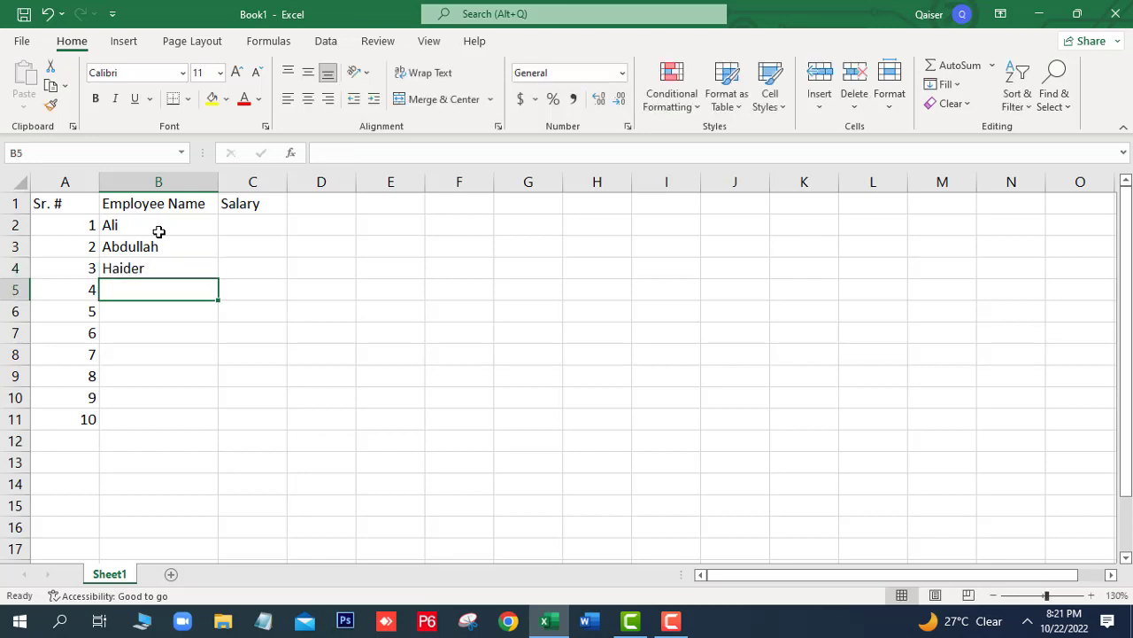
{"action": "type", "text": "Naw"}
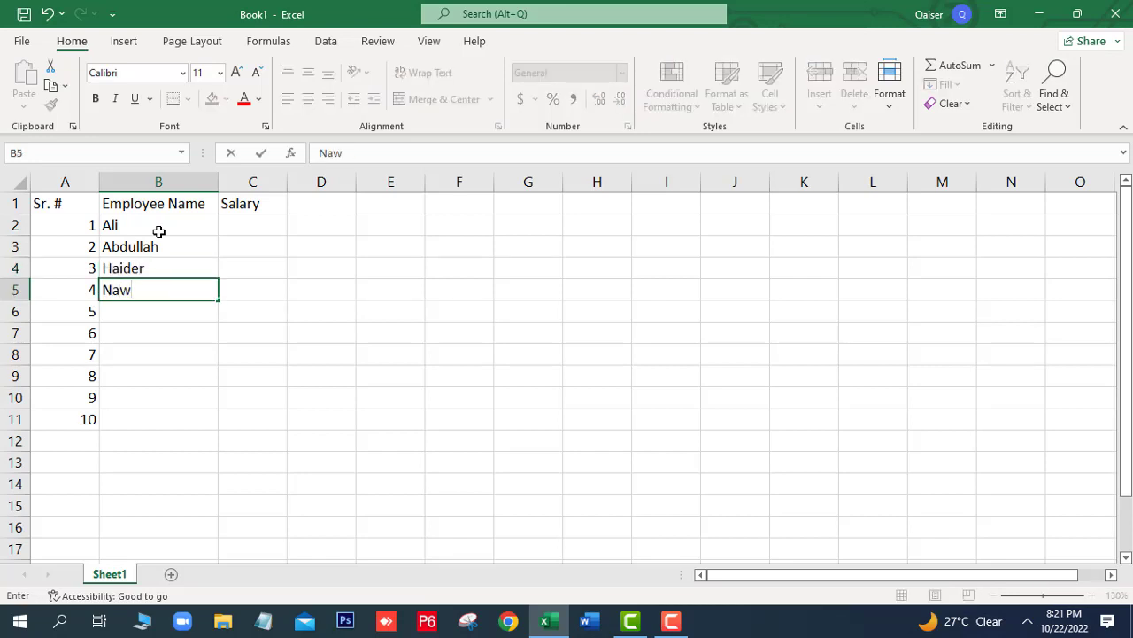
{"action": "type", "text": "az"}
{"action": "key", "text": "Return"}
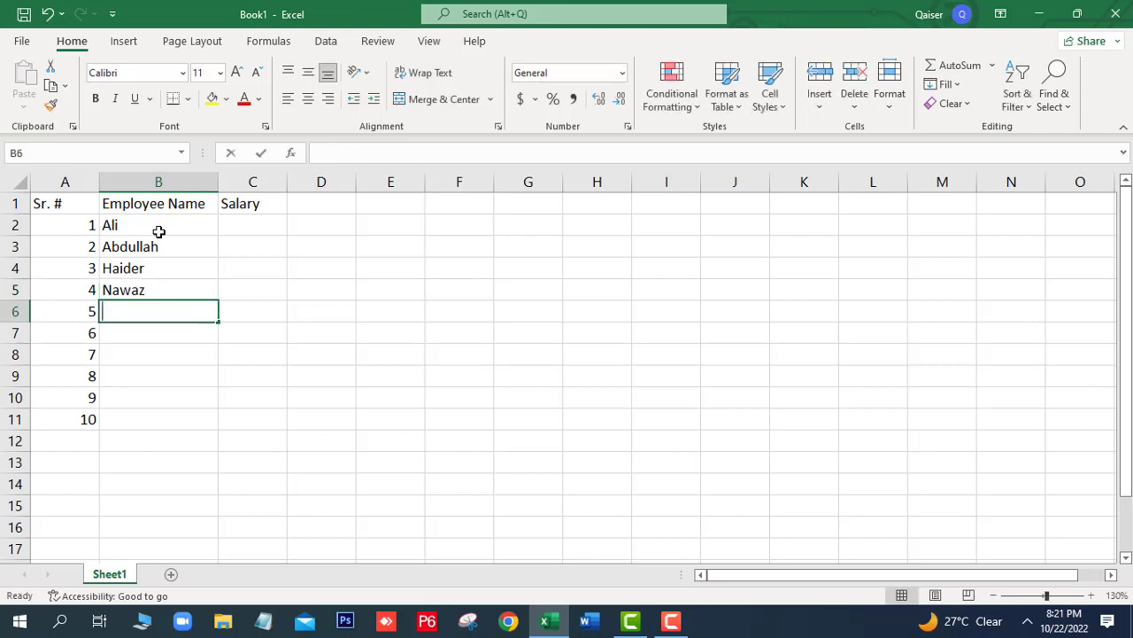
{"action": "type", "text": "Tala"}
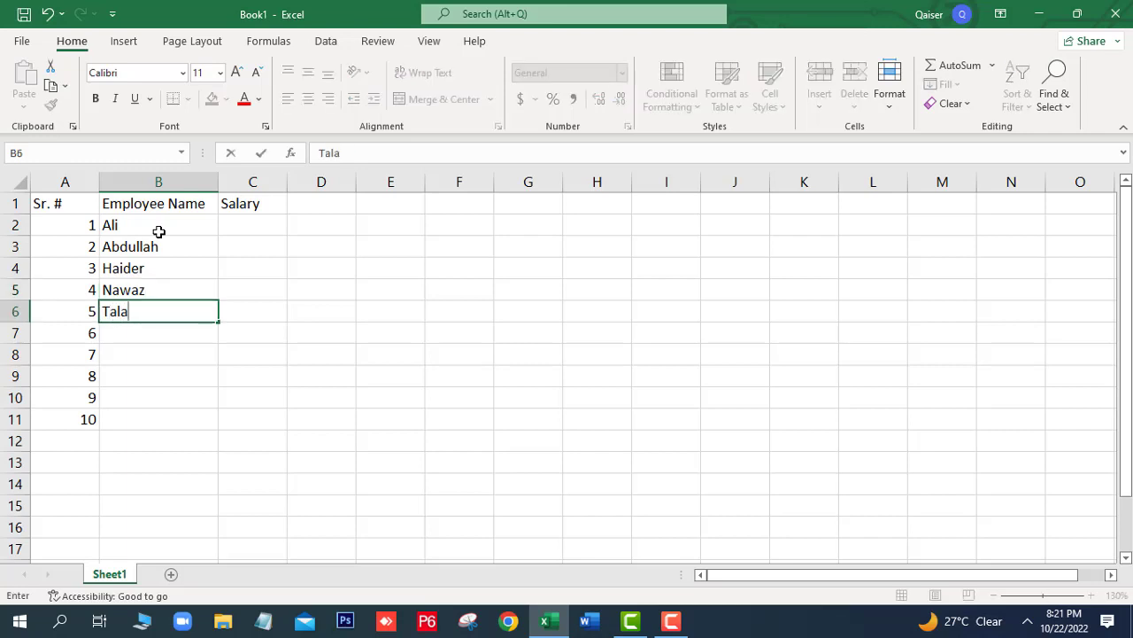
{"action": "key", "text": "BackSpace"}
{"action": "type", "text": "h"}
{"action": "type", "text": "a"}
{"action": "key", "text": "Return"}
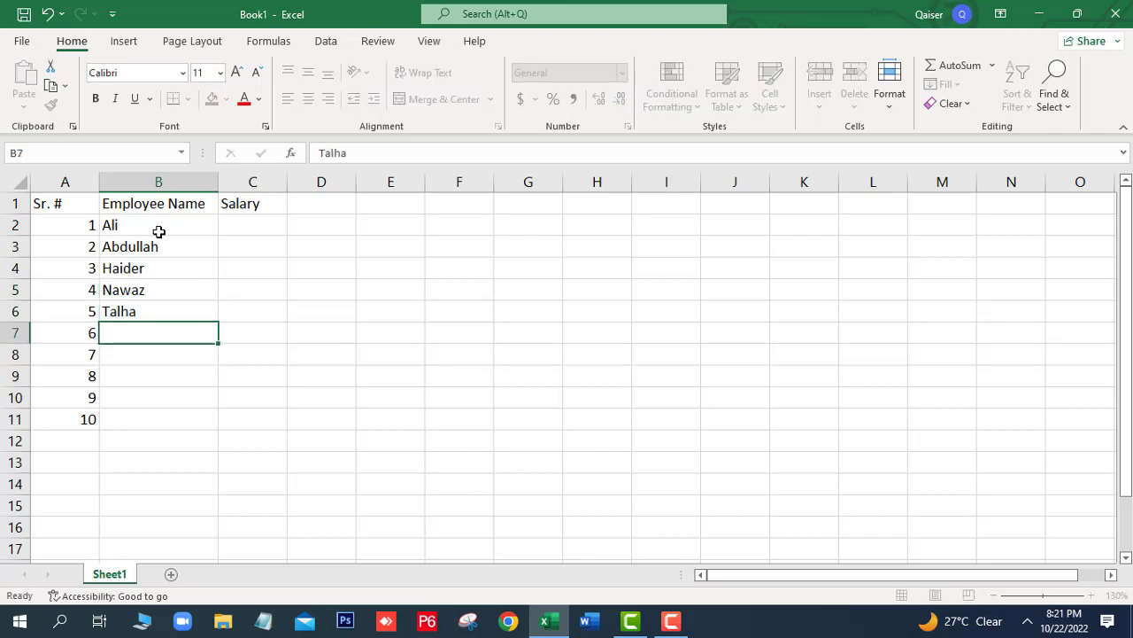
- Enter the names Zubair, Kamran, Amjad, Babar and Nadeem in B7:B11
{"action": "type", "text": "A"}
{"action": "key", "text": "BackSpace"}
{"action": "type", "text": "Zu"}
{"action": "type", "text": "bair"}
{"action": "key", "text": "Return"}
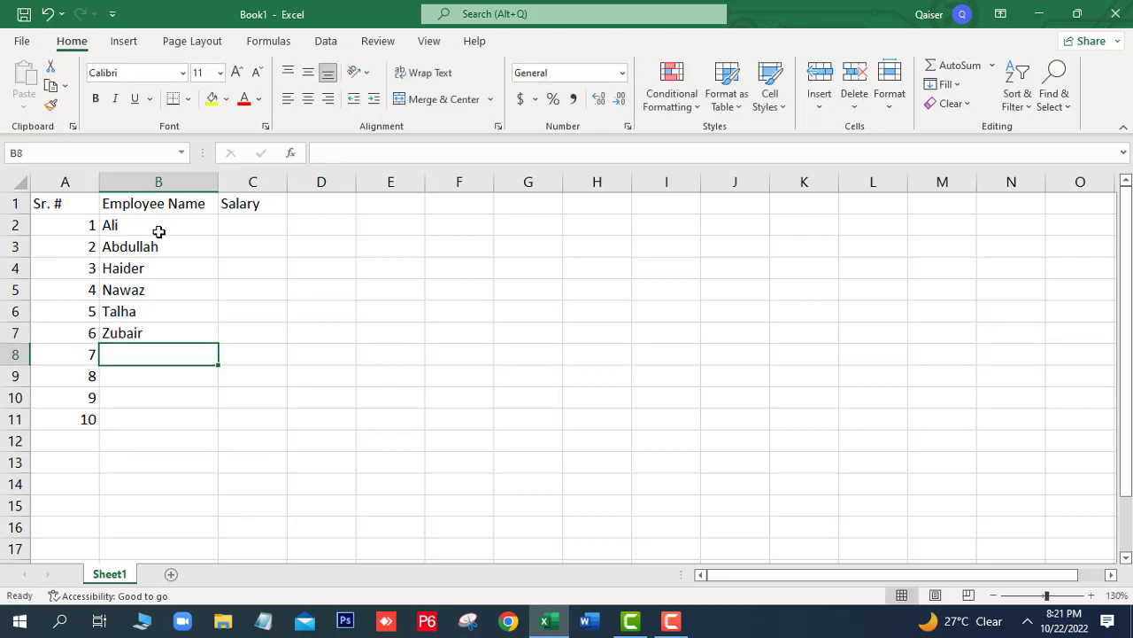
{"action": "type", "text": "Kamra"}
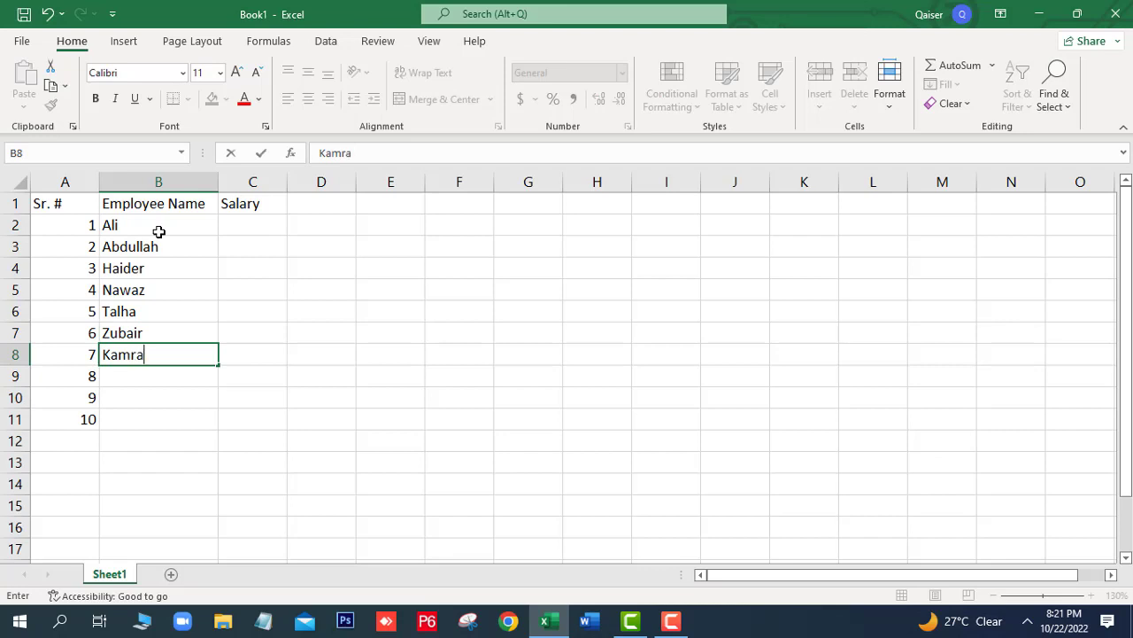
{"action": "type", "text": "n"}
{"action": "key", "text": "Return"}
{"action": "type", "text": "Am"}
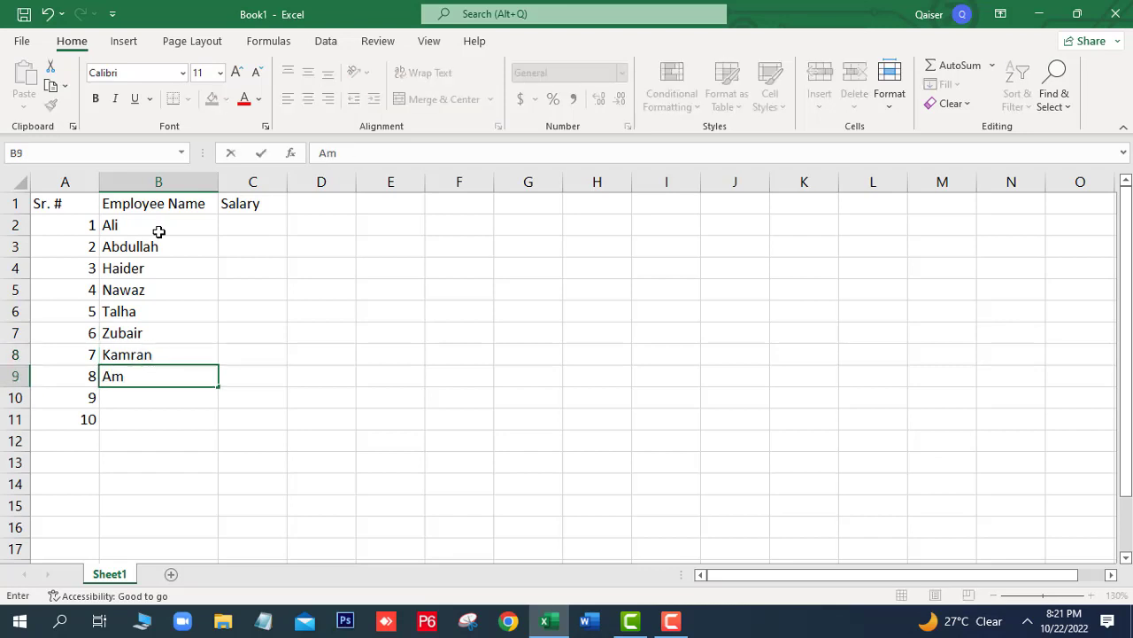
{"action": "type", "text": "jad"}
{"action": "key", "text": "Return"}
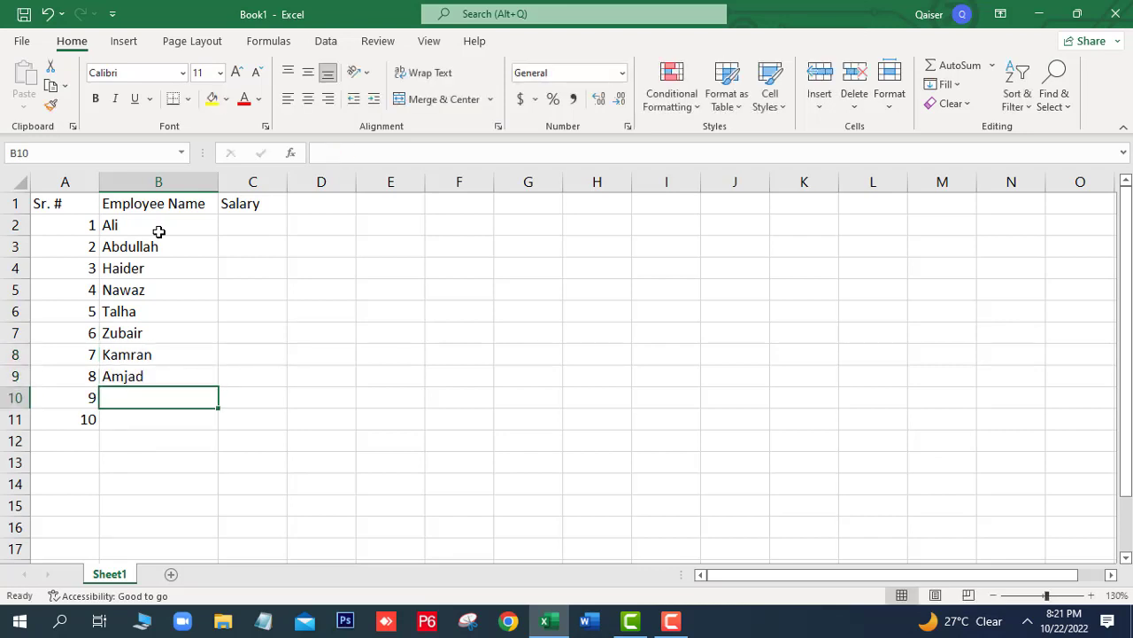
{"action": "type", "text": "Ba"}
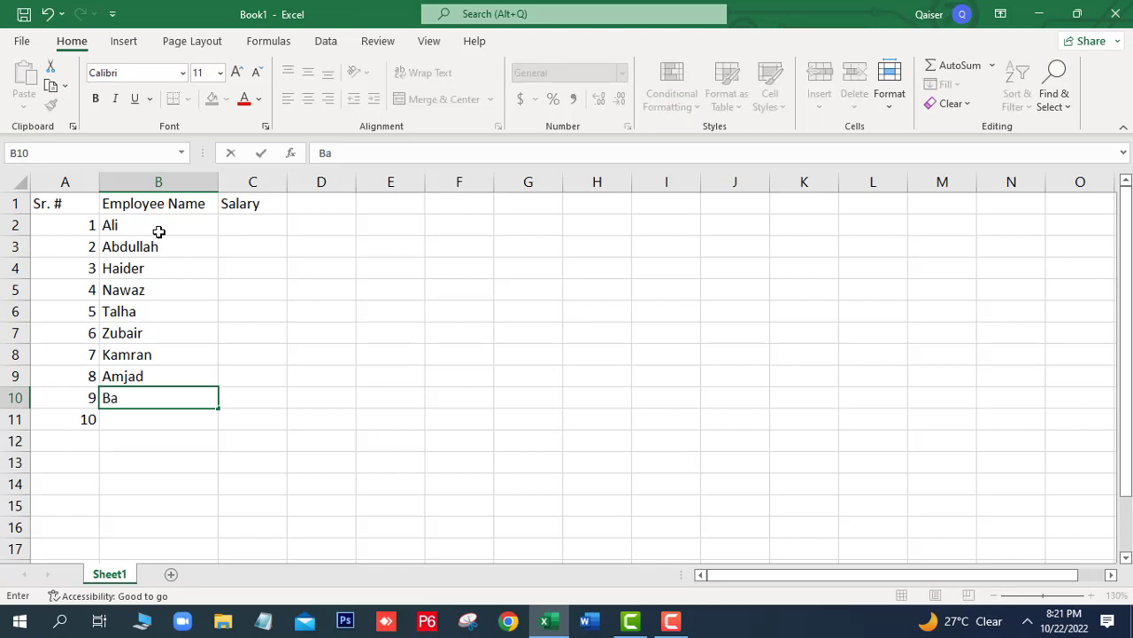
{"action": "type", "text": "bar"}
{"action": "key", "text": "Return"}
{"action": "type", "text": "Na"}
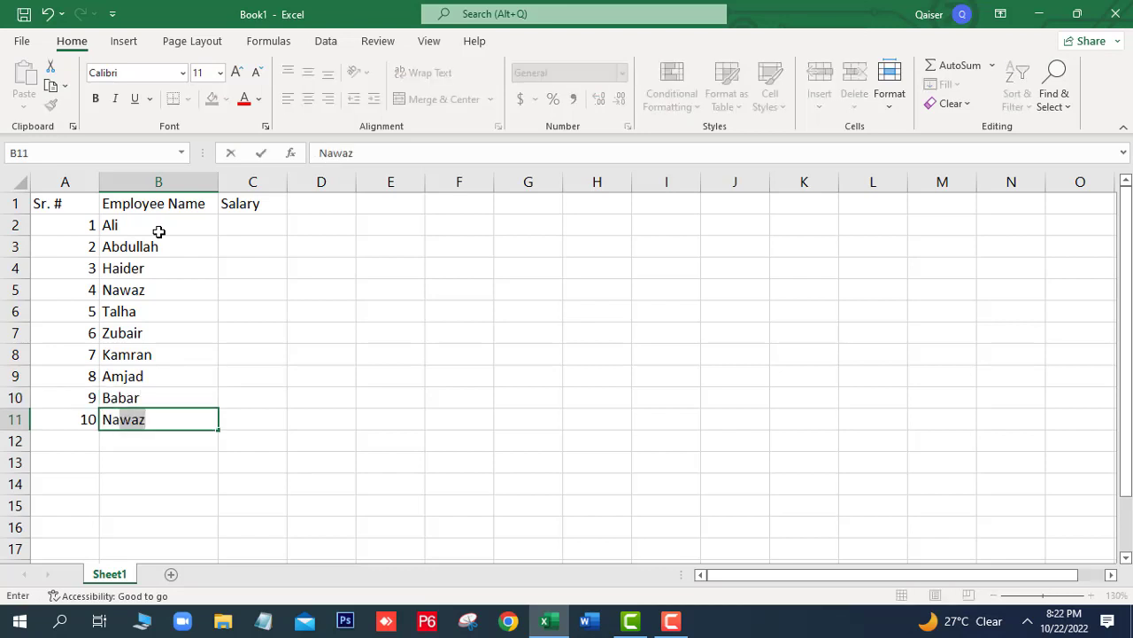
{"action": "type", "text": "deem"}
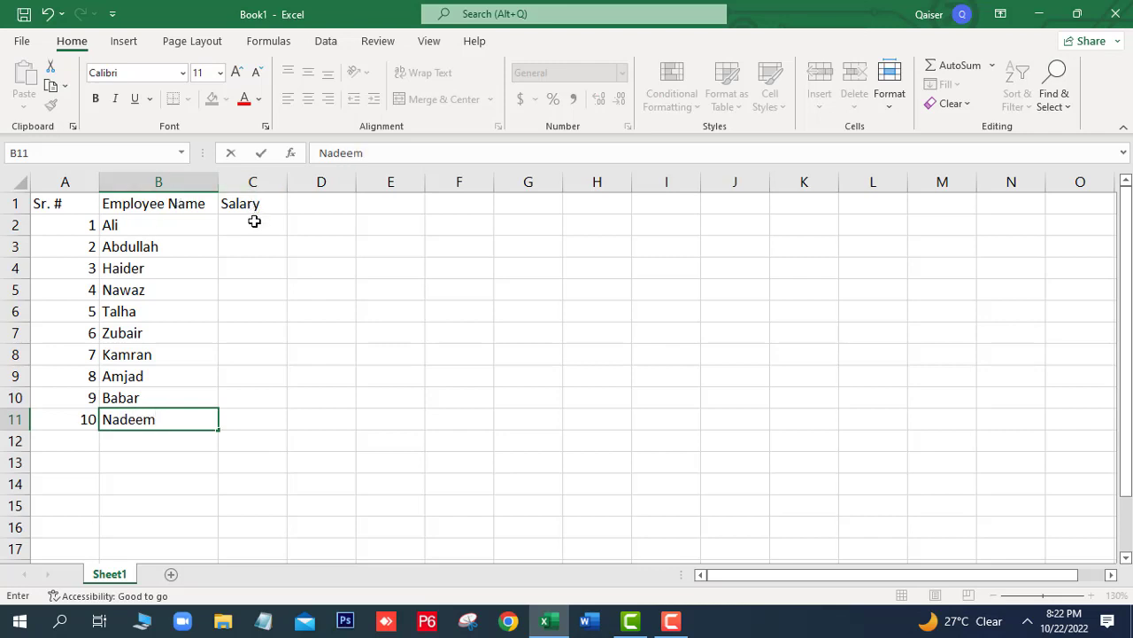
- Enter salaries 950, 800, 750, 800 and 650 in C2:C6
{"action": "left_click", "coordinate": [254, 222]}
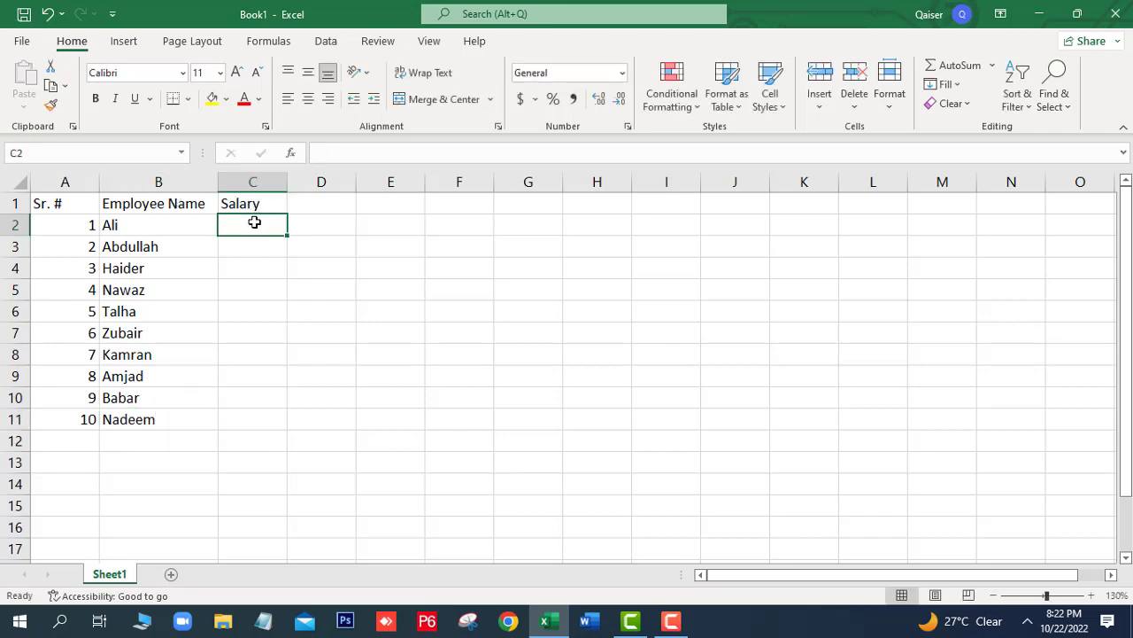
{"action": "type", "text": "9"}
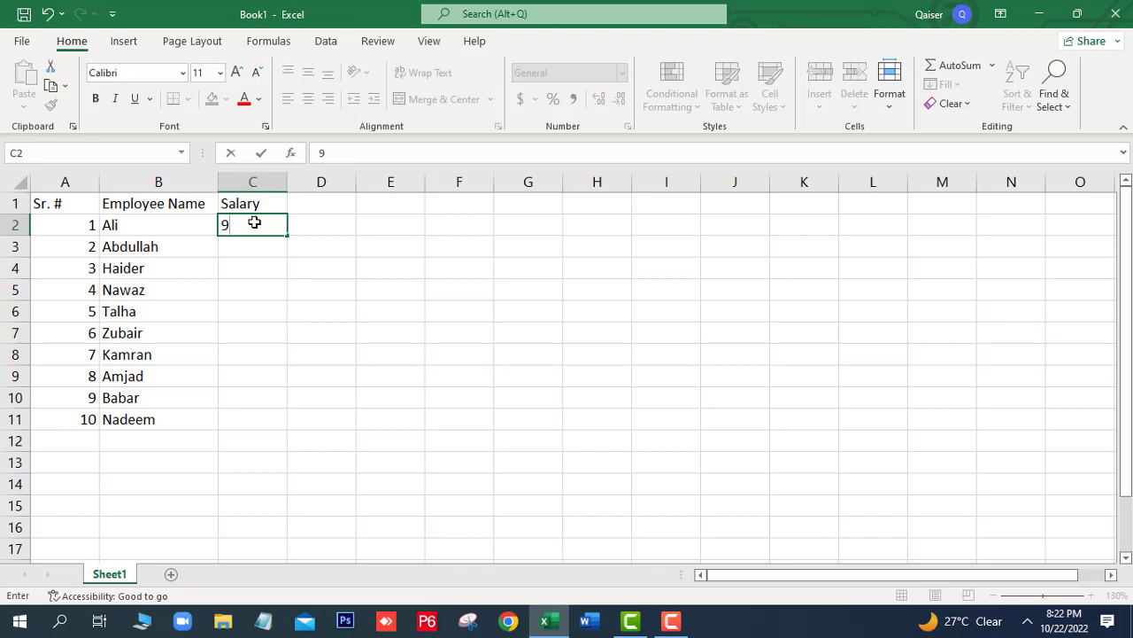
{"action": "type", "text": "50"}
{"action": "key", "text": "Return"}
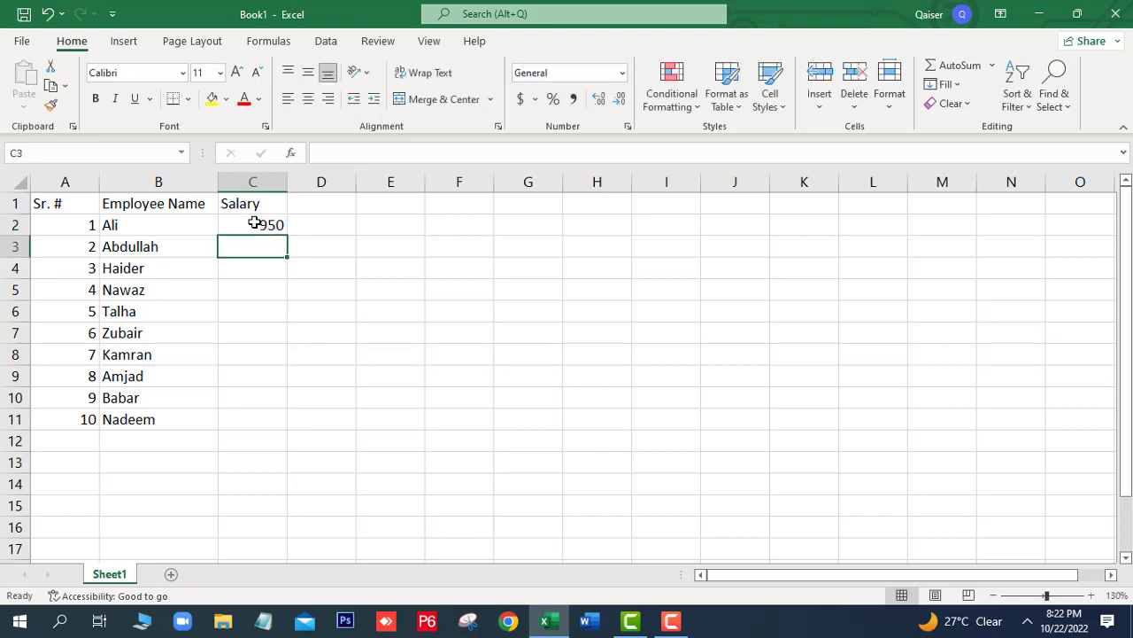
{"action": "type", "text": "800"}
{"action": "key", "text": "Return"}
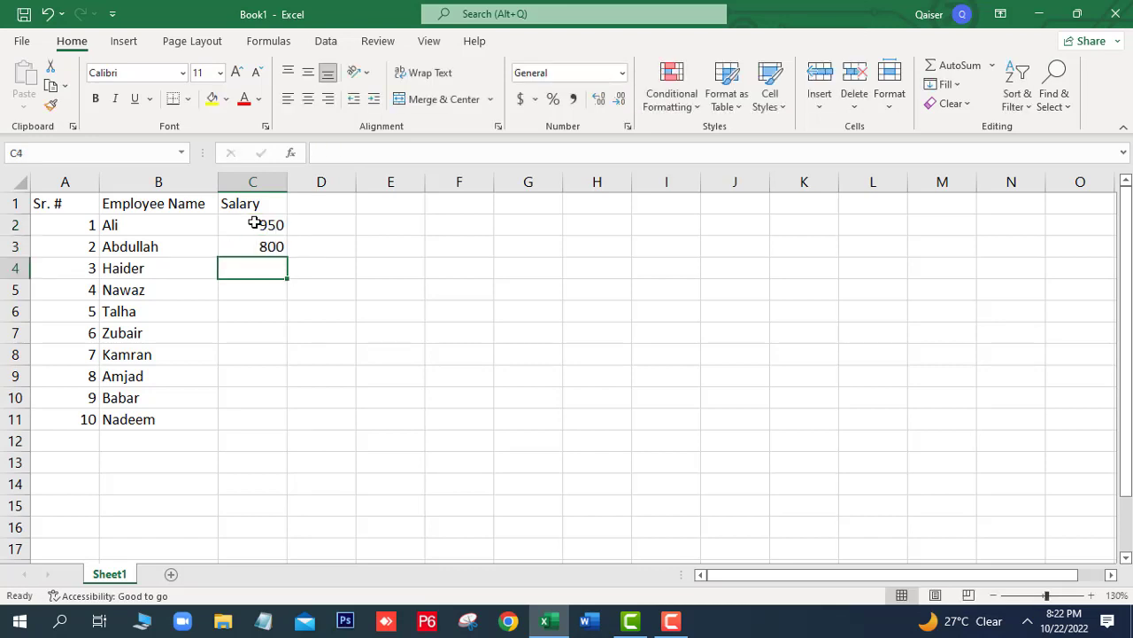
{"action": "type", "text": "750"}
{"action": "key", "text": "Return"}
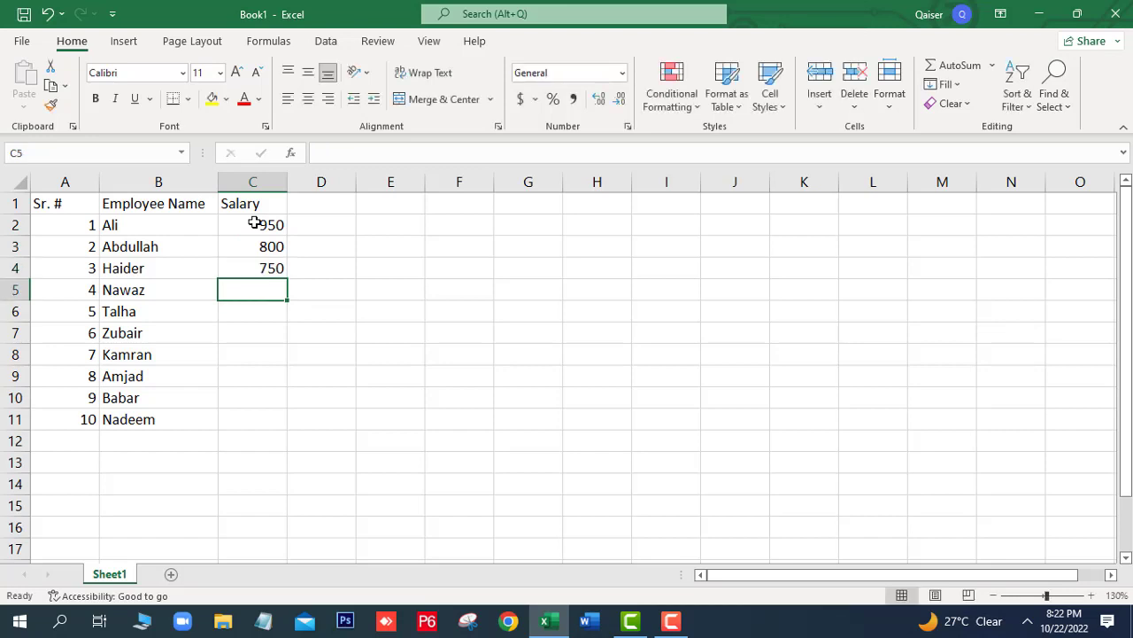
{"action": "type", "text": "80"}
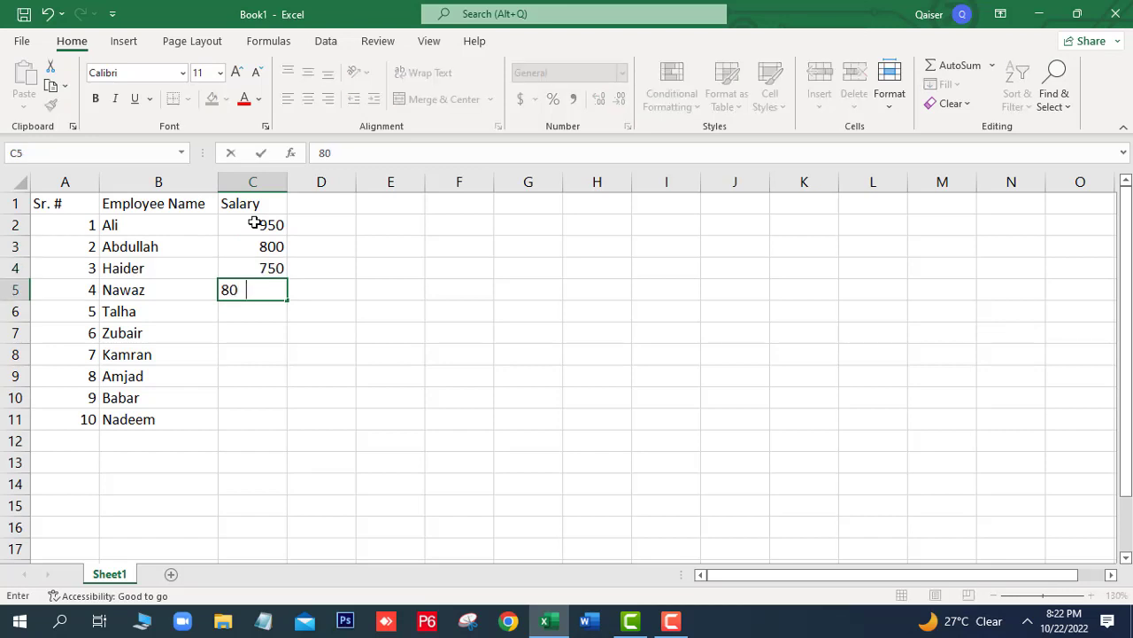
{"action": "type", "text": "0"}
{"action": "key", "text": "Return"}
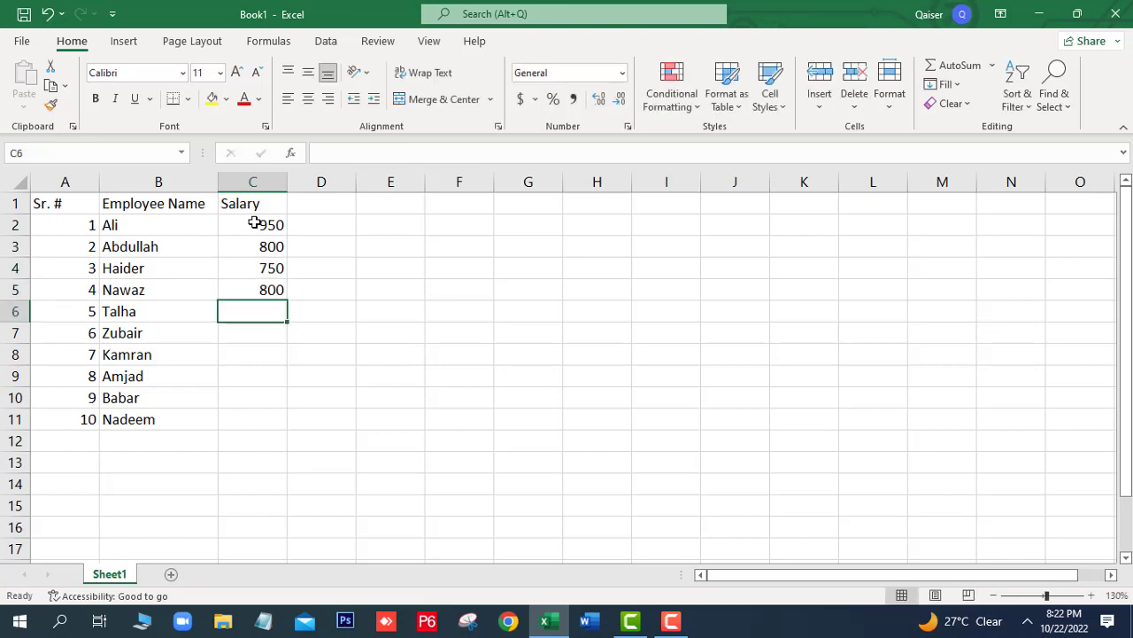
{"action": "type", "text": "650"}
{"action": "key", "text": "Return"}
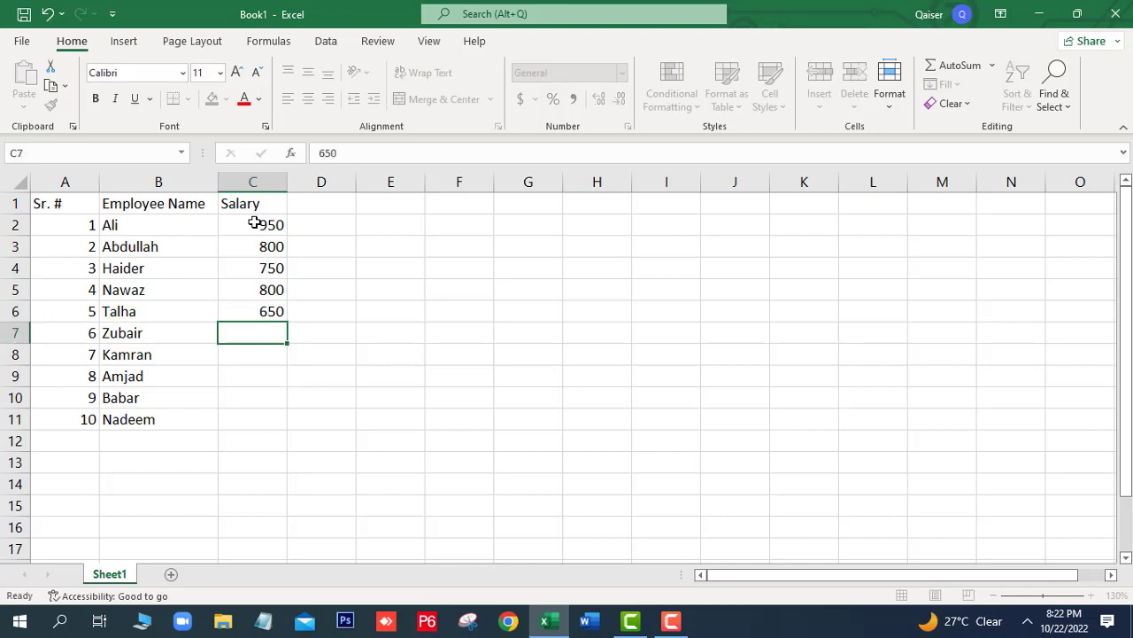
- Enter salaries 470, 430, 510, 680 and 350 in C7:C11
{"action": "type", "text": "47"}
{"action": "type", "text": "0"}
{"action": "key", "text": "Return"}
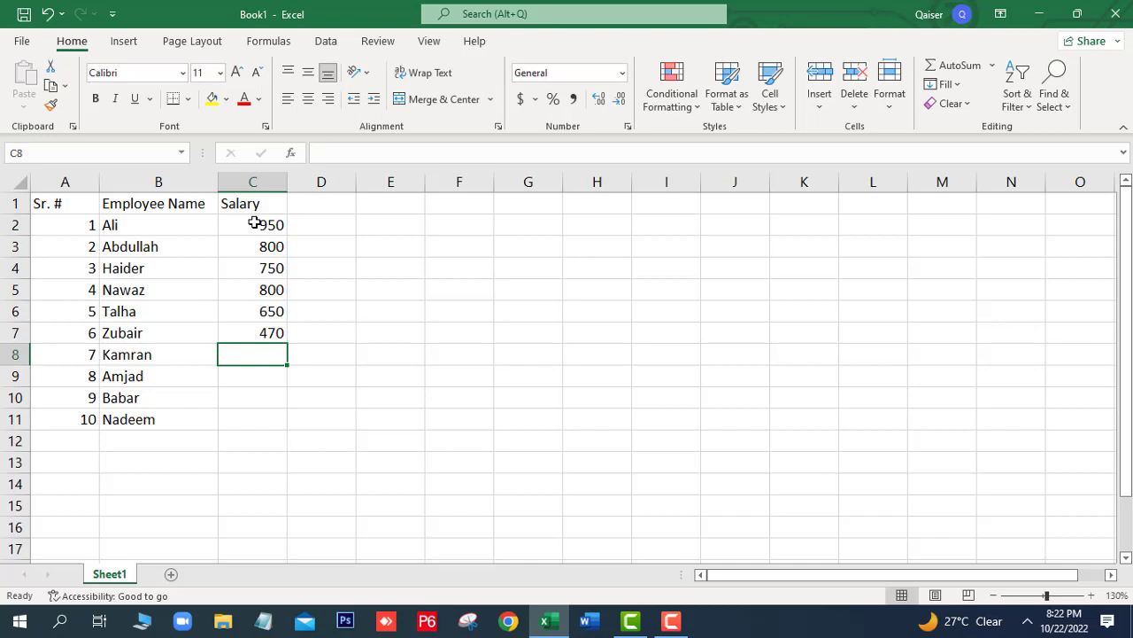
{"action": "type", "text": "4"}
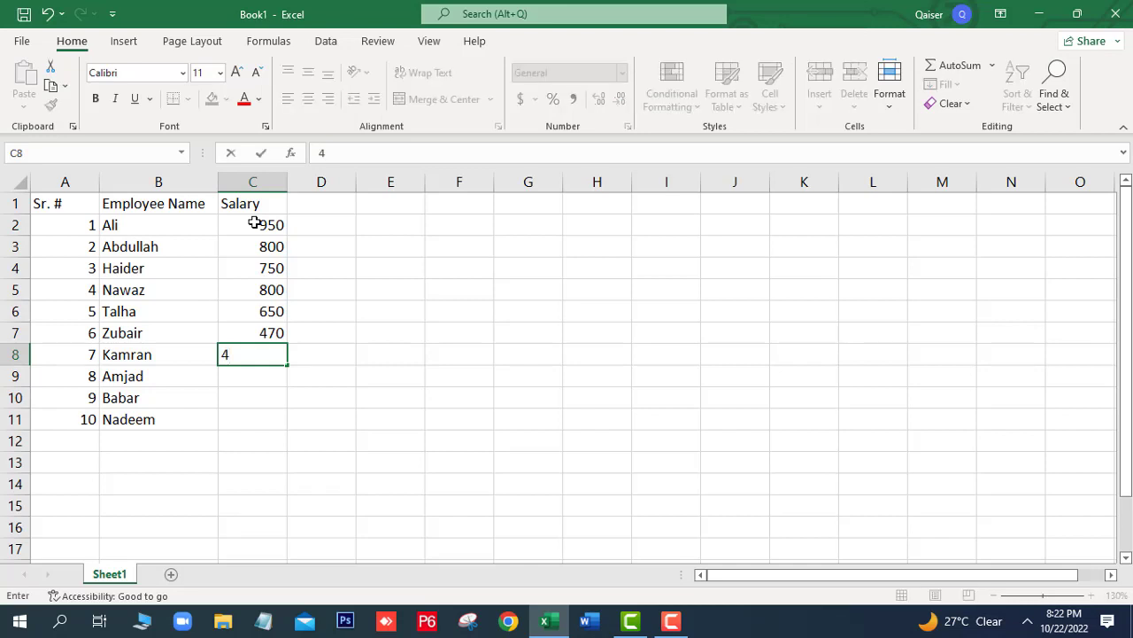
{"action": "type", "text": "30"}
{"action": "key", "text": "Return"}
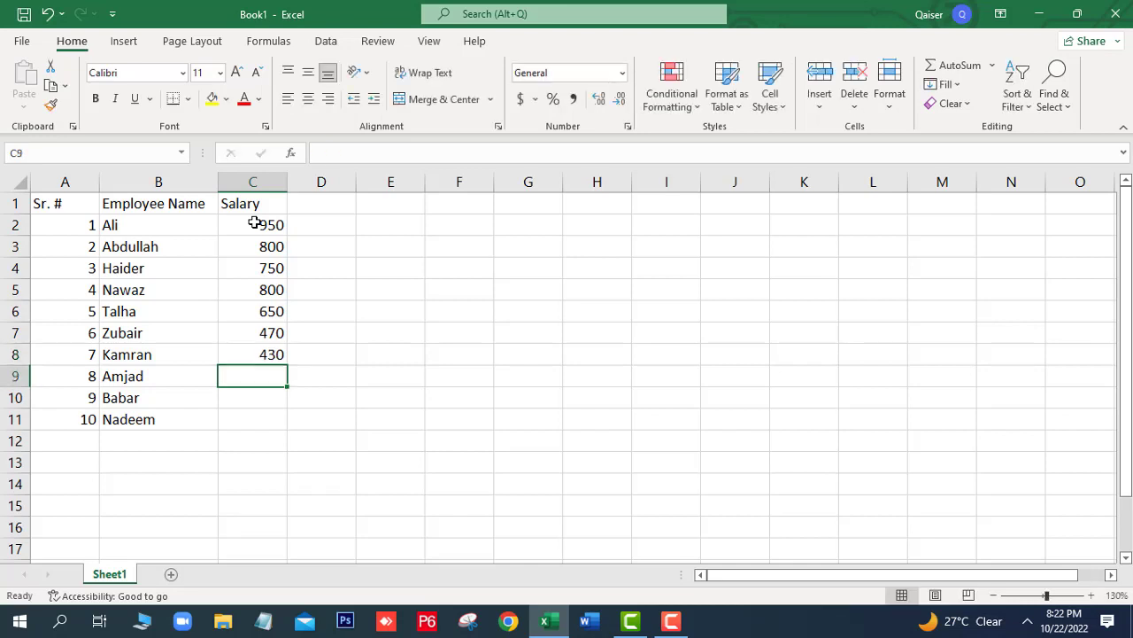
{"action": "type", "text": "510"}
{"action": "key", "text": "Return"}
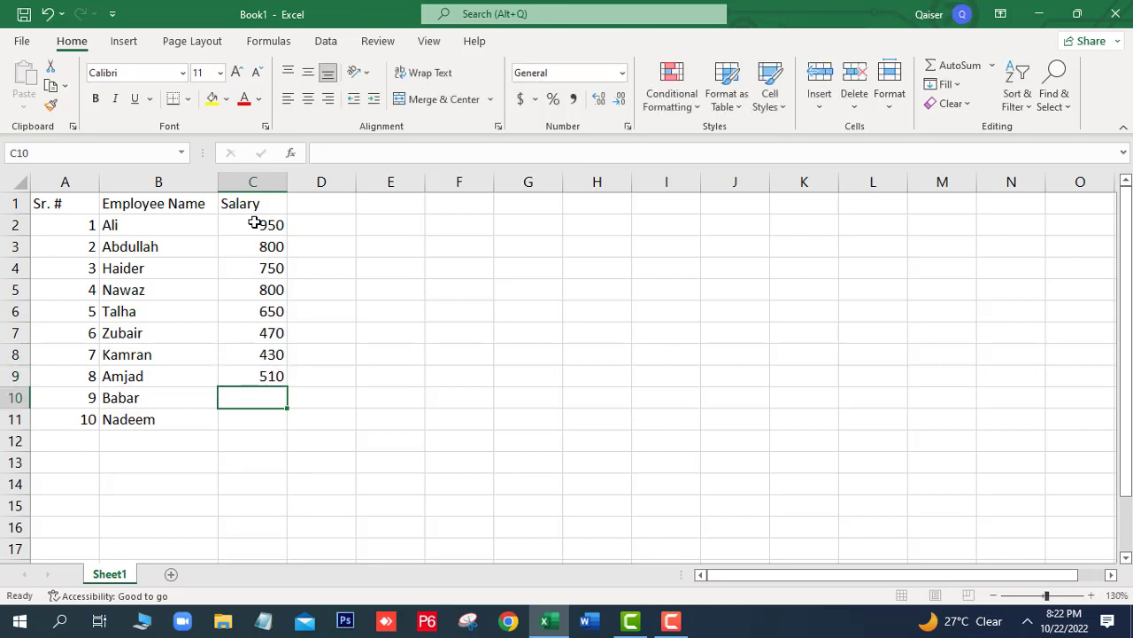
{"action": "type", "text": "6"}
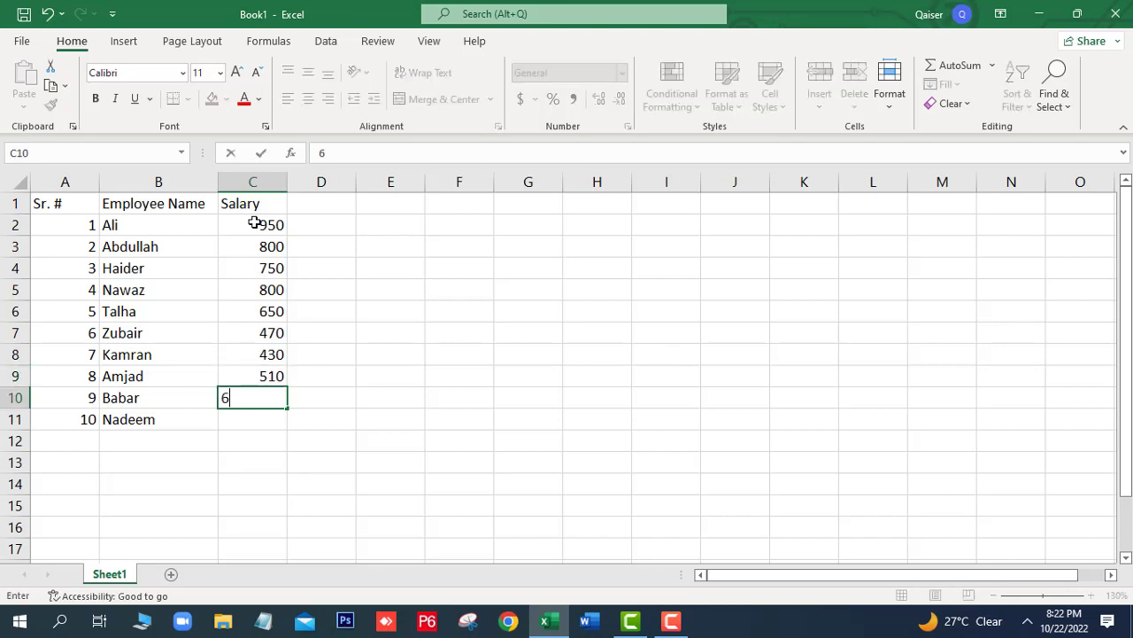
{"action": "type", "text": "80"}
{"action": "key", "text": "Return"}
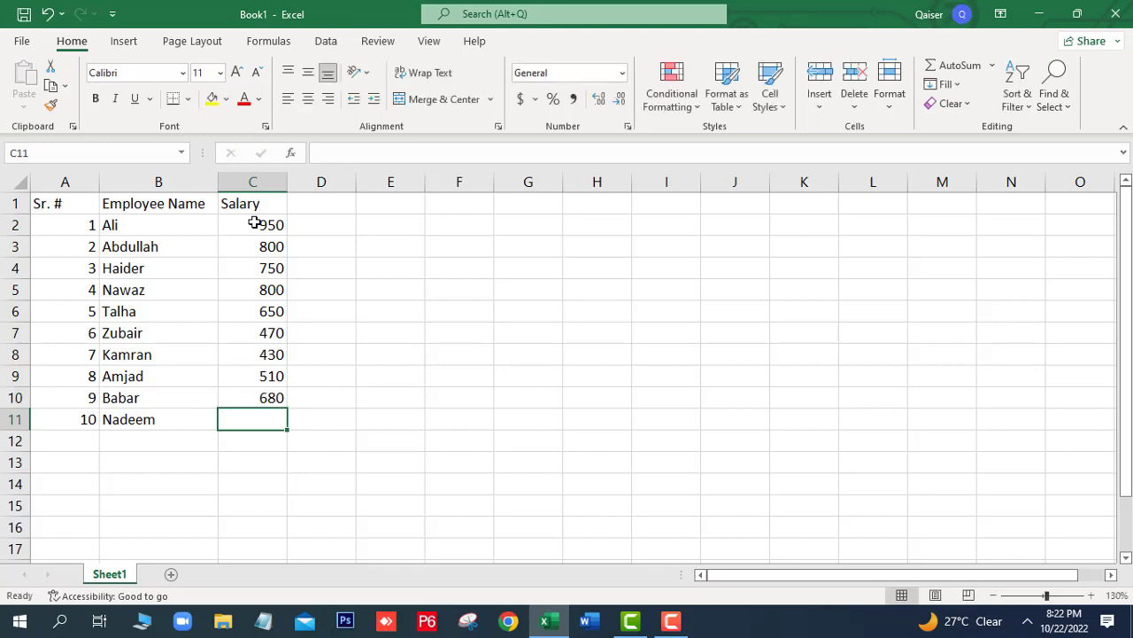
{"action": "type", "text": "35"}
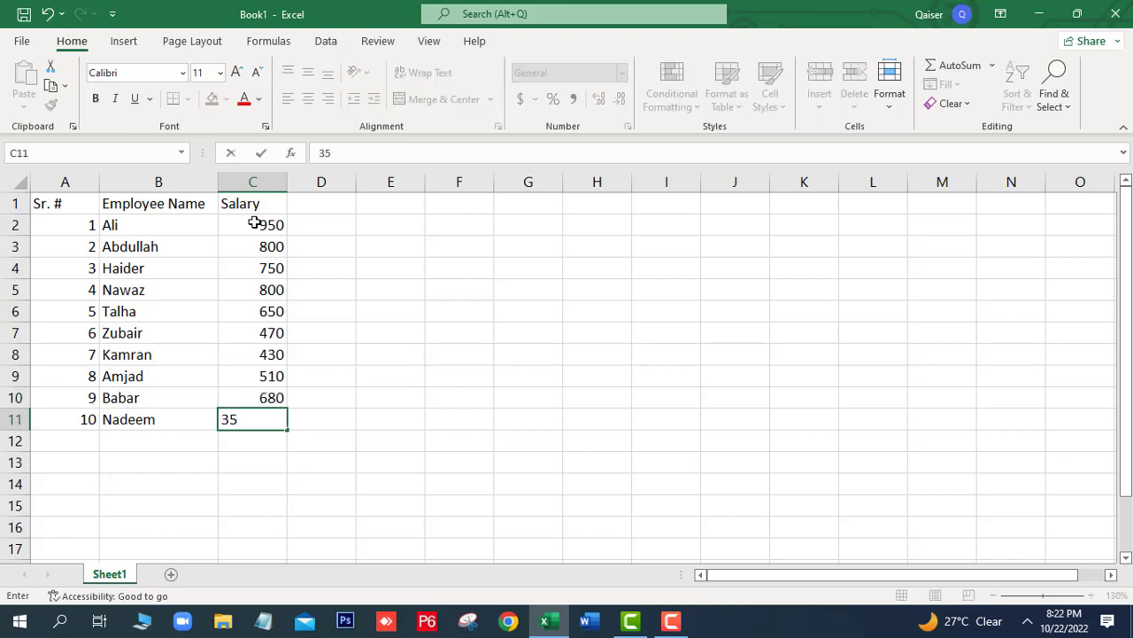
{"action": "type", "text": "0"}
{"action": "left_click", "coordinate": [422, 294]}
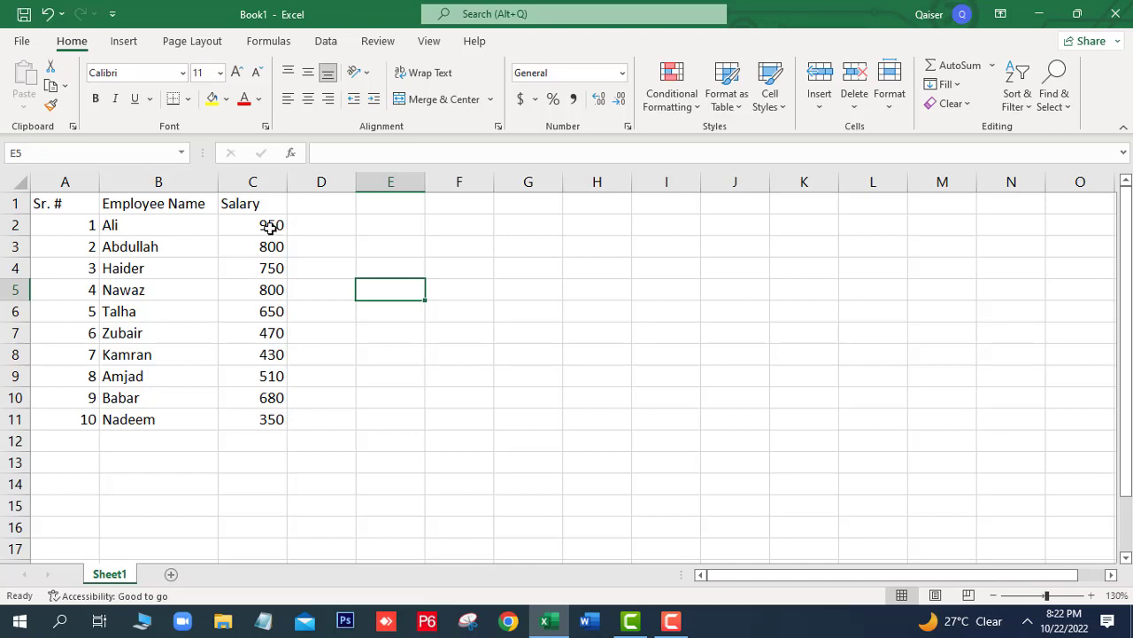
- Select salaries C2:C11 and start a Greater Than highlight cells rule
{"action": "left_click_drag", "start_coordinate": [271, 227], "coordinate": [261, 421]}
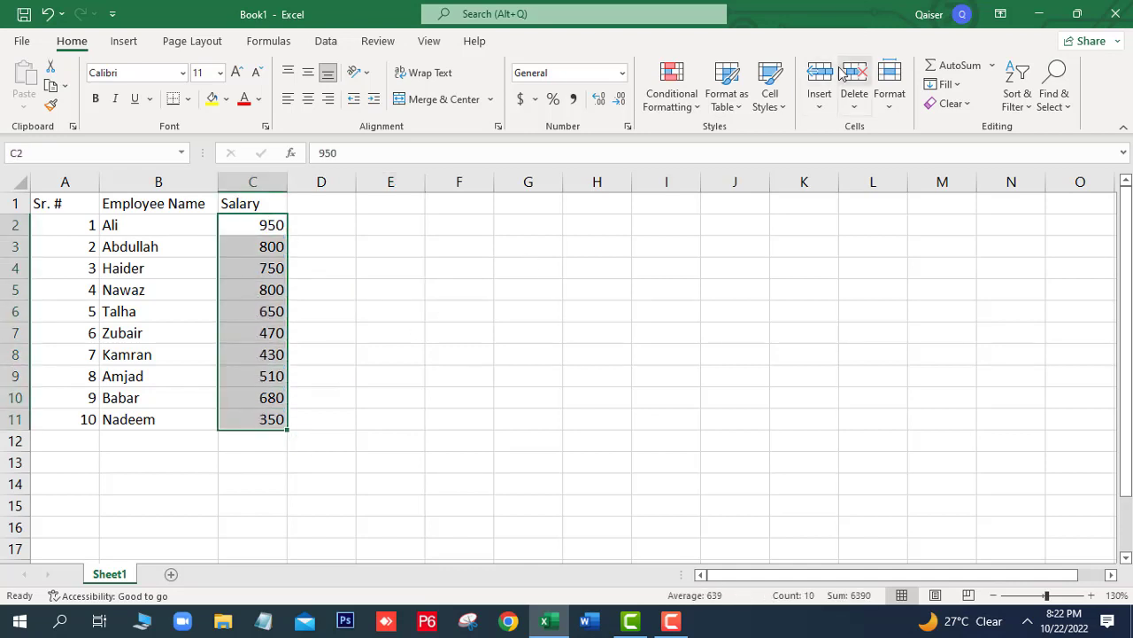
{"action": "left_click", "coordinate": [699, 108]}
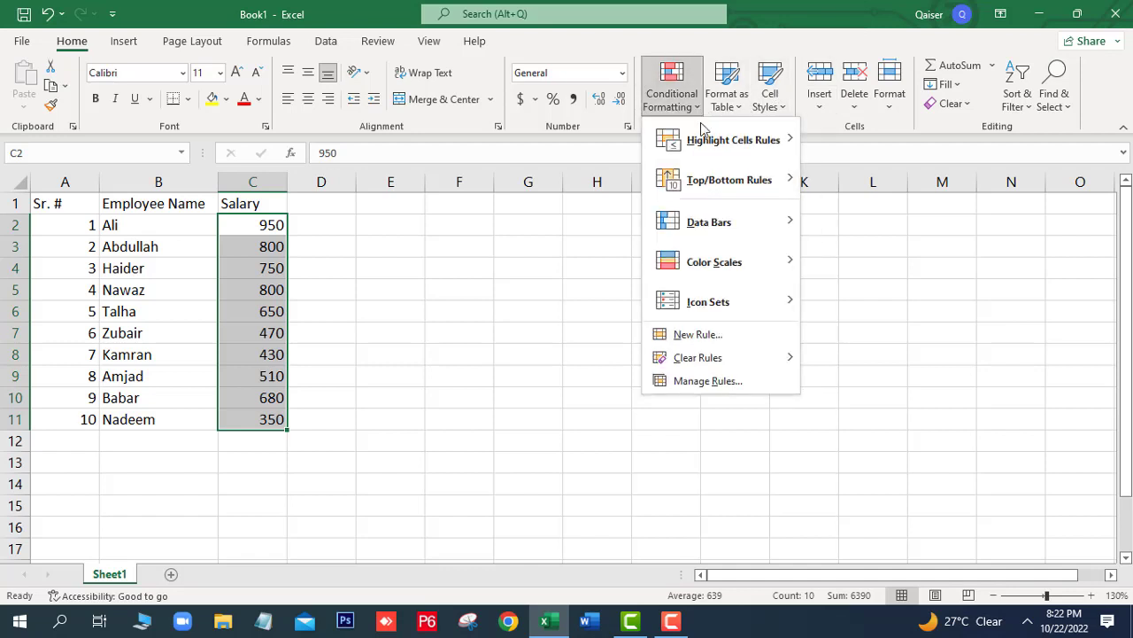
{"action": "mouse_move", "coordinate": [702, 146]}
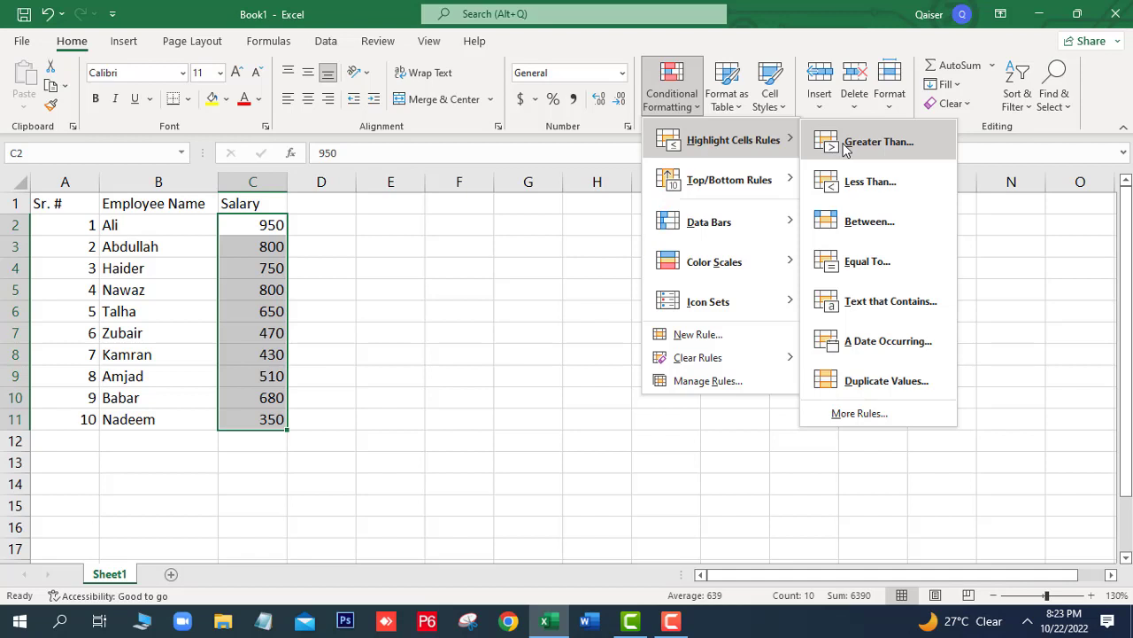
{"action": "left_click", "coordinate": [845, 148]}
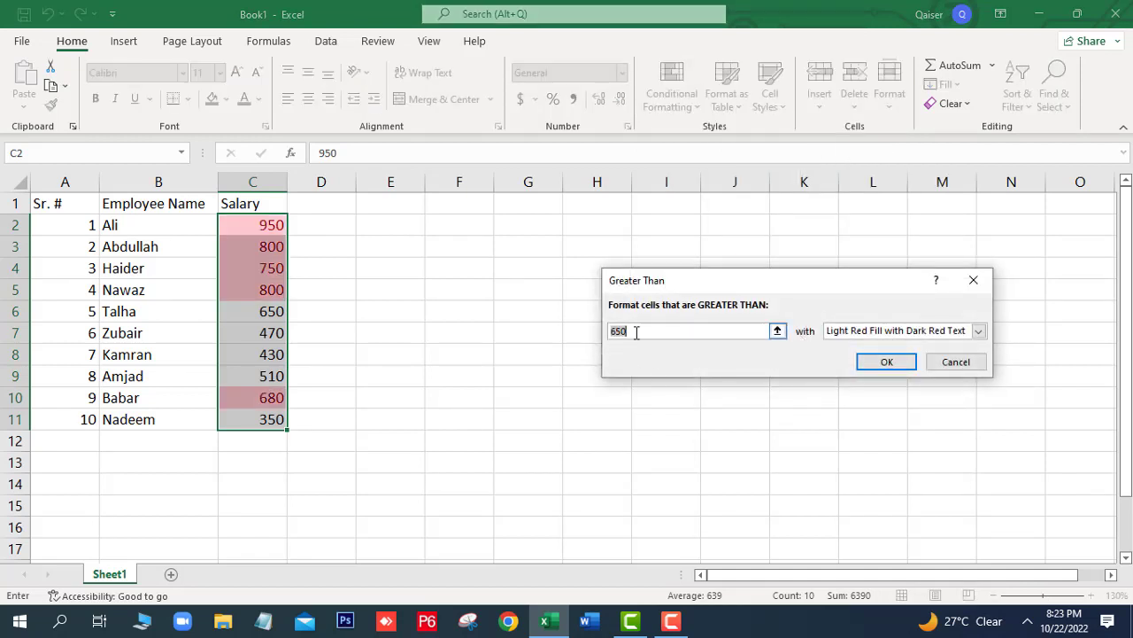
- Replace the Greater Than threshold 650 with 500
{"action": "left_click", "coordinate": [636, 331]}
{"action": "left_click_drag", "start_coordinate": [635, 332], "coordinate": [604, 332]}
{"action": "type", "text": "500"}
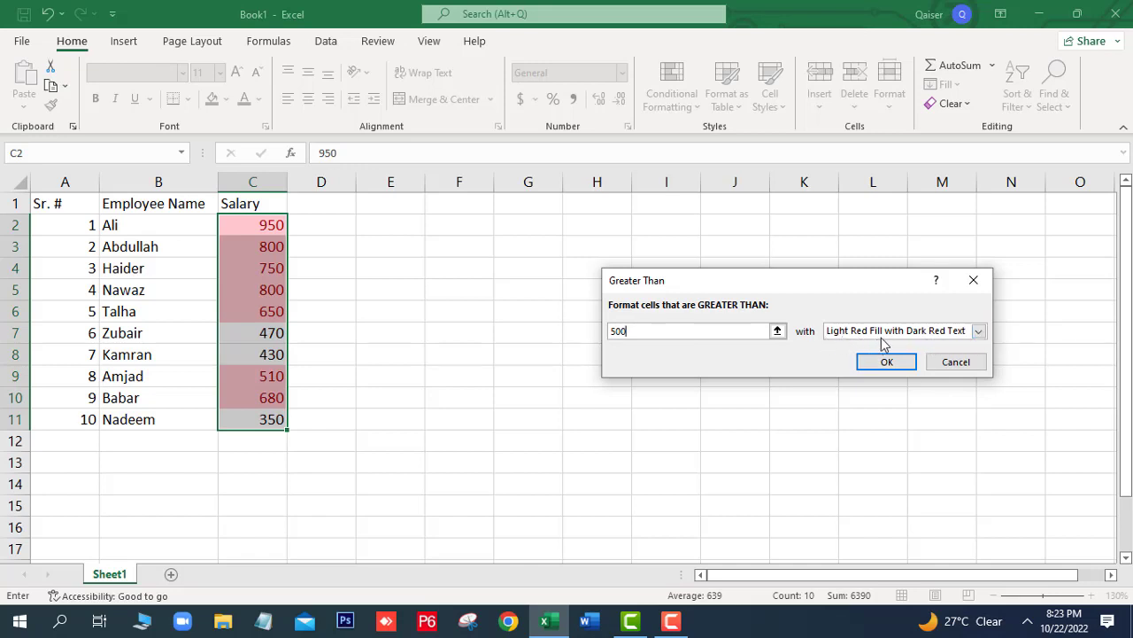
- Give the rule a custom yellow fill format and apply it
{"action": "left_click", "coordinate": [978, 332]}
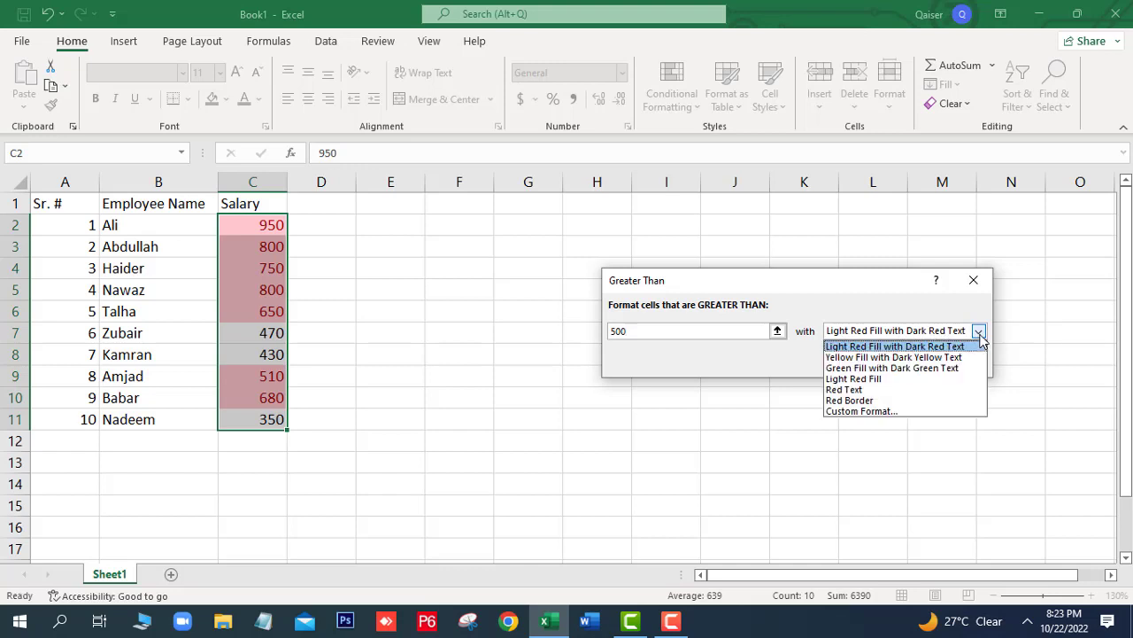
{"action": "left_click", "coordinate": [900, 412]}
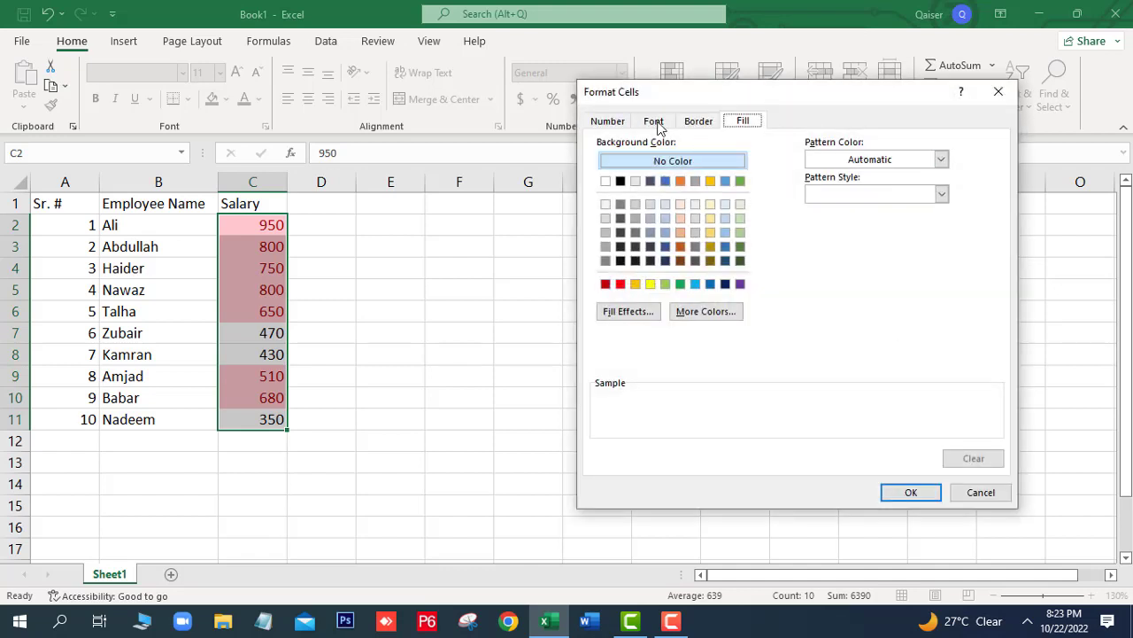
{"action": "left_click", "coordinate": [654, 121]}
{"action": "left_click", "coordinate": [704, 124]}
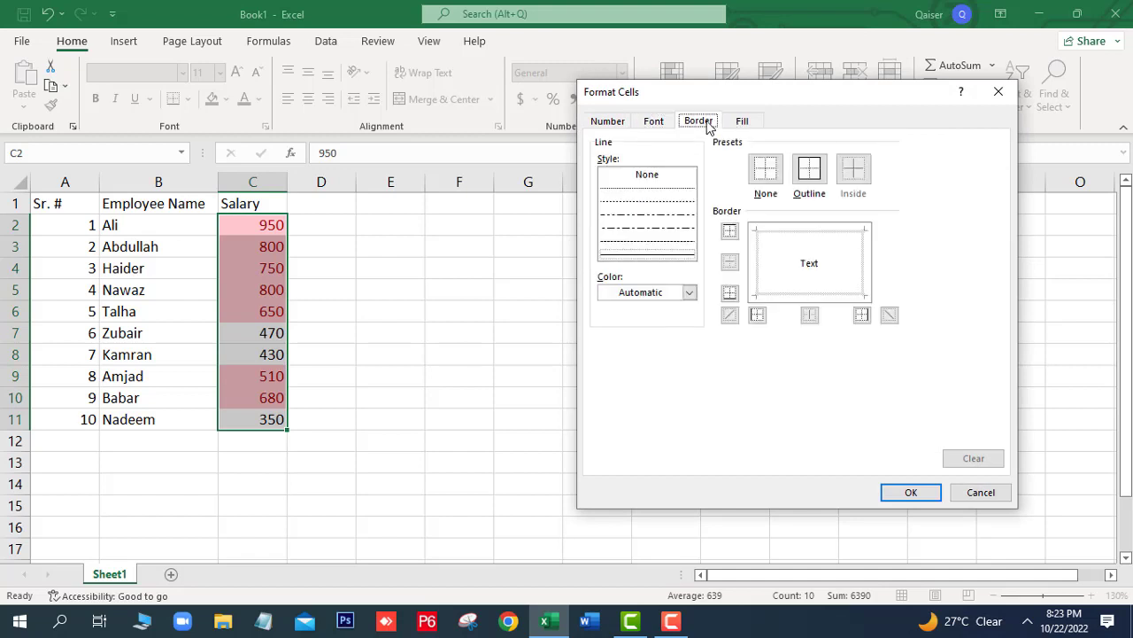
{"action": "left_click", "coordinate": [740, 123]}
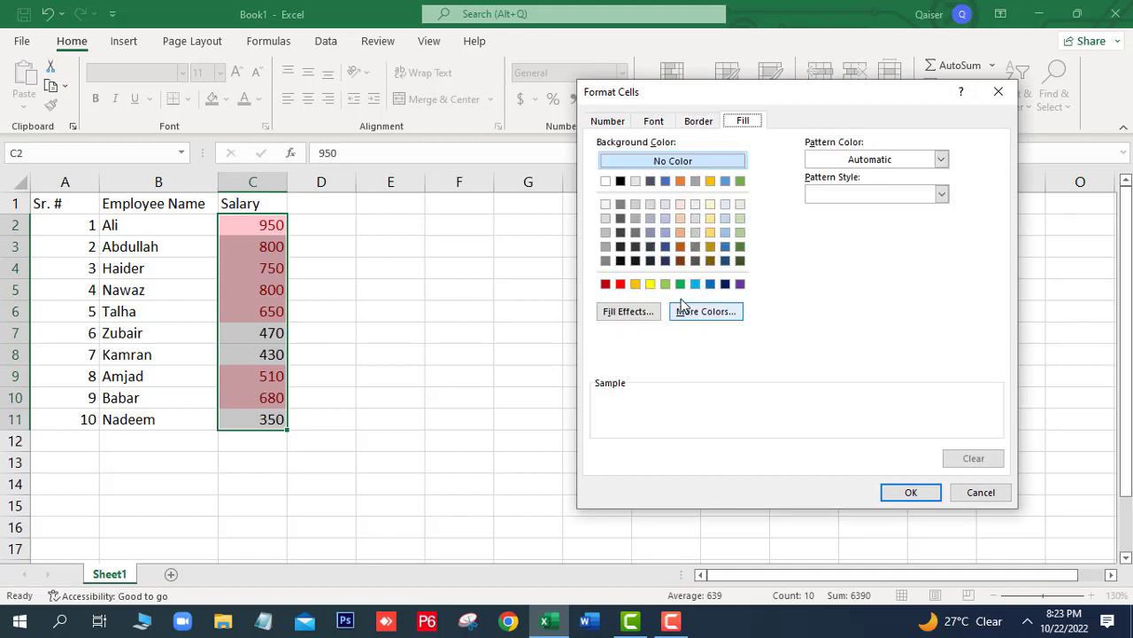
{"action": "left_click", "coordinate": [651, 285]}
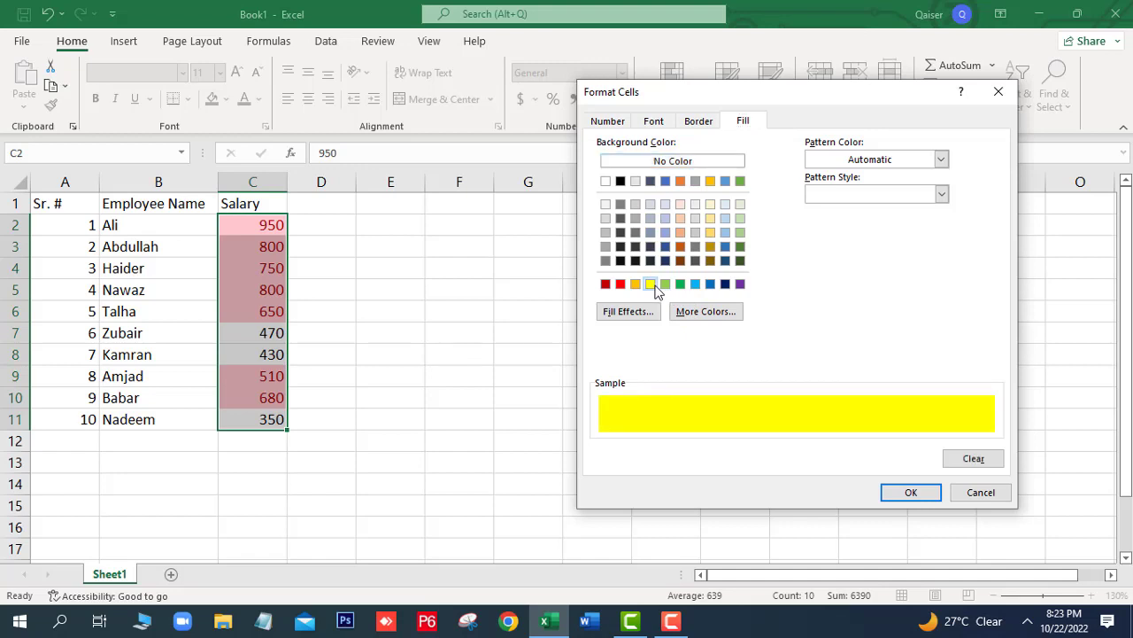
{"action": "left_click", "coordinate": [911, 491]}
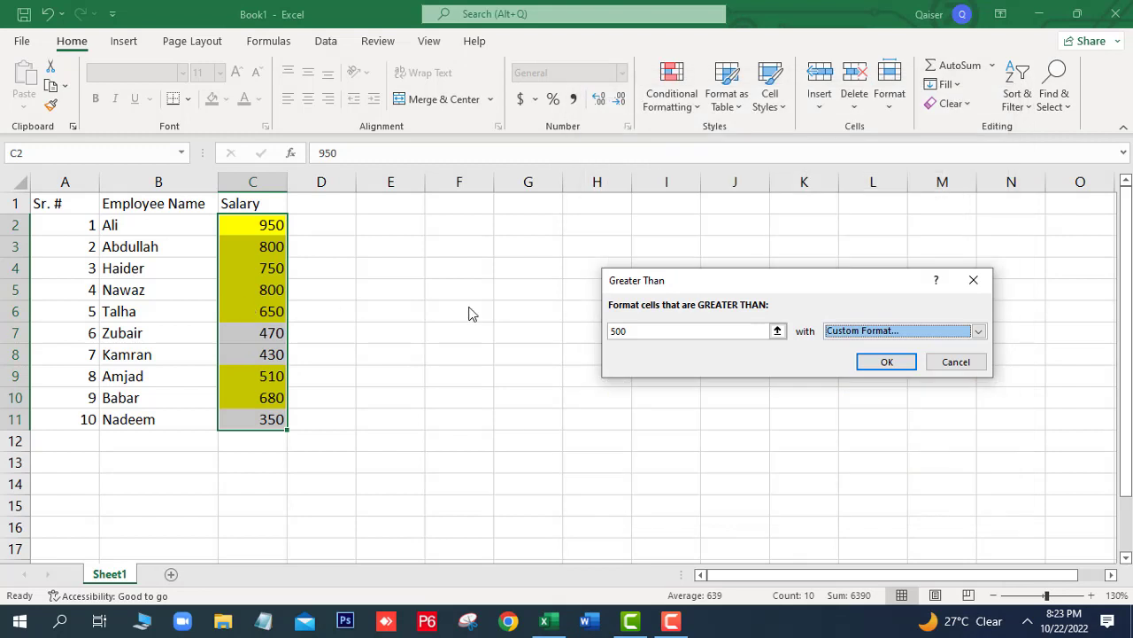
{"action": "left_click", "coordinate": [874, 367]}
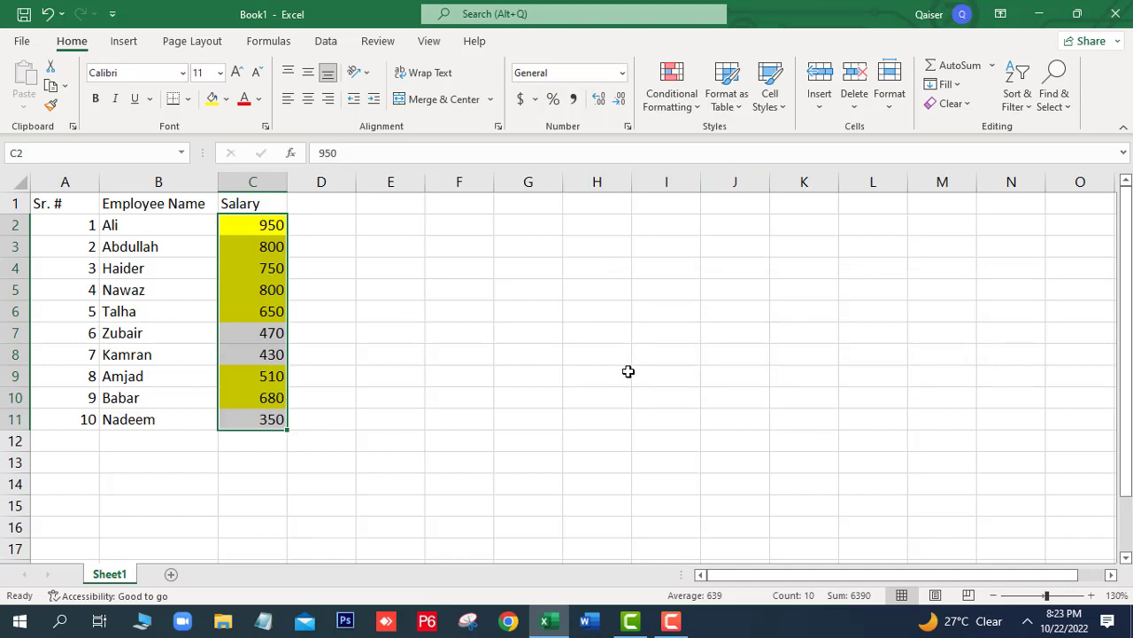
- Undo the yellow rule and apply Less Than 550 with Light Red Fill and Dark Red Text
{"action": "left_click", "coordinate": [49, 16]}
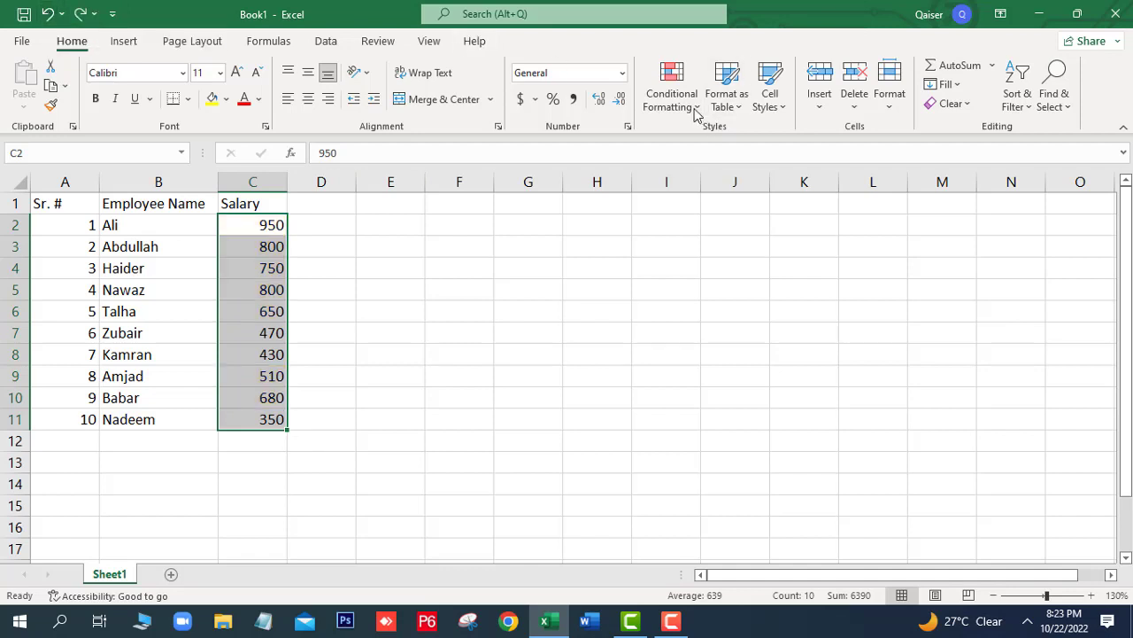
{"action": "left_click", "coordinate": [697, 108]}
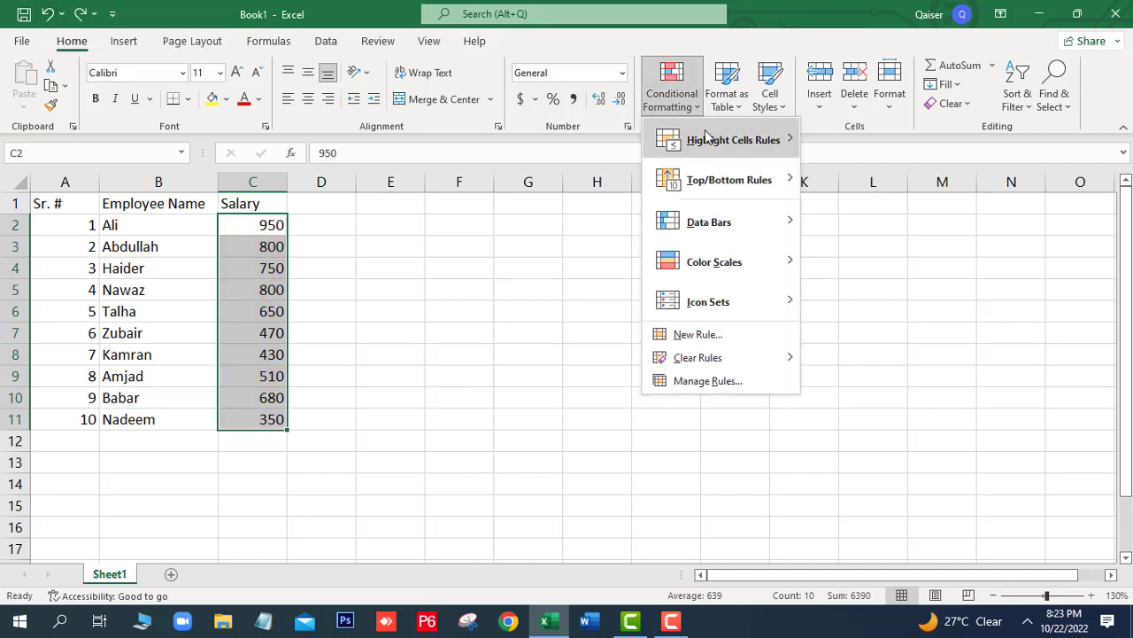
{"action": "mouse_move", "coordinate": [708, 139]}
{"action": "left_click", "coordinate": [876, 184]}
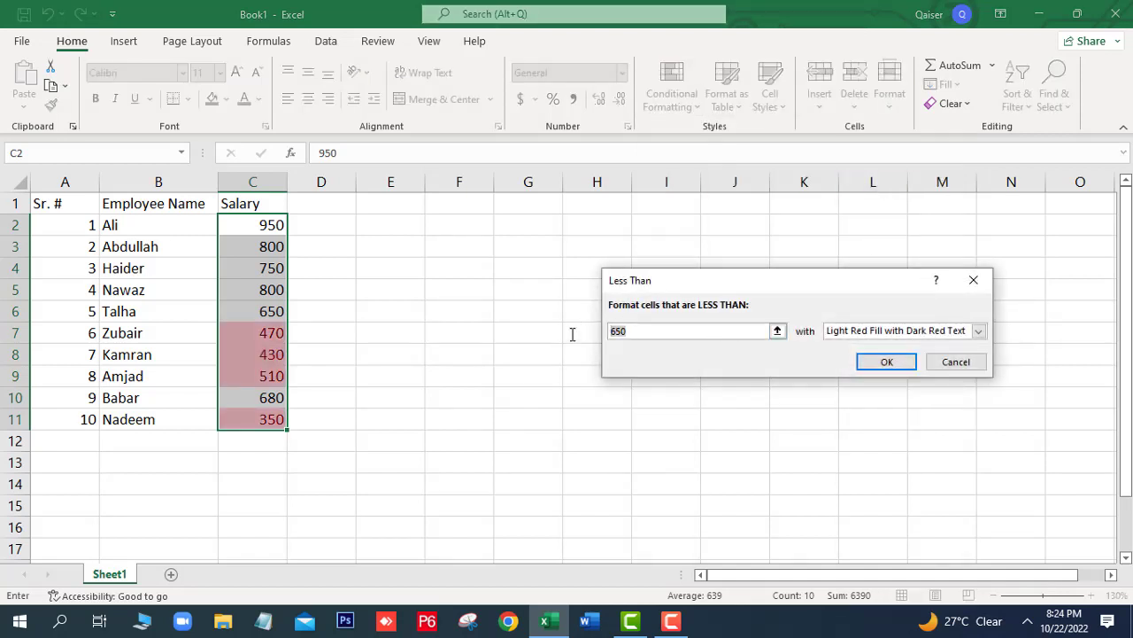
{"action": "type", "text": "55"}
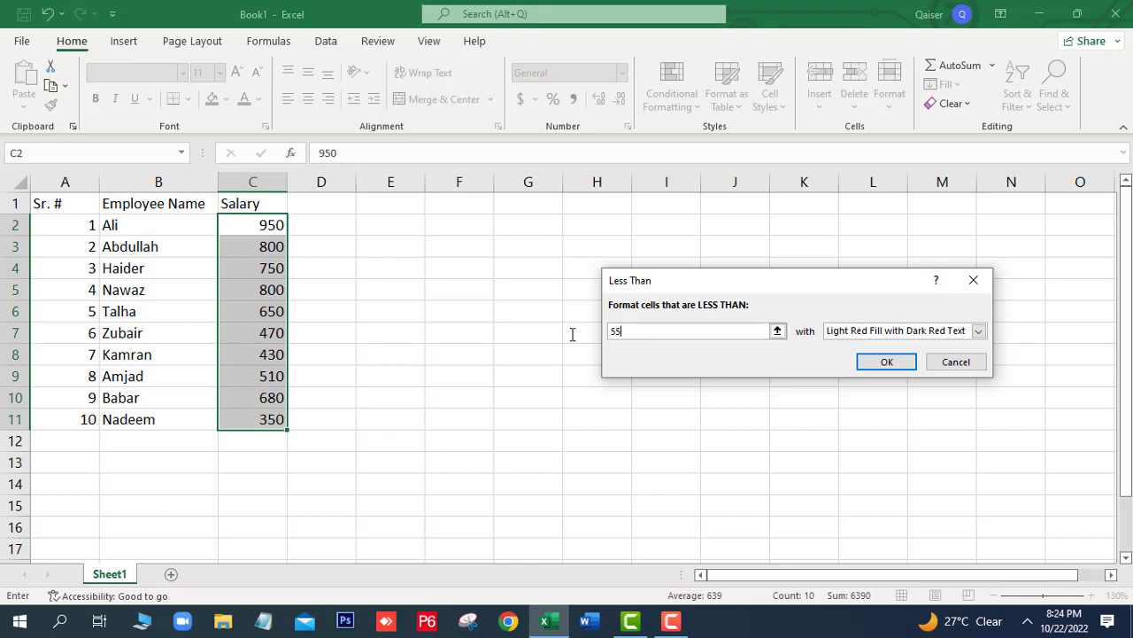
{"action": "type", "text": "0"}
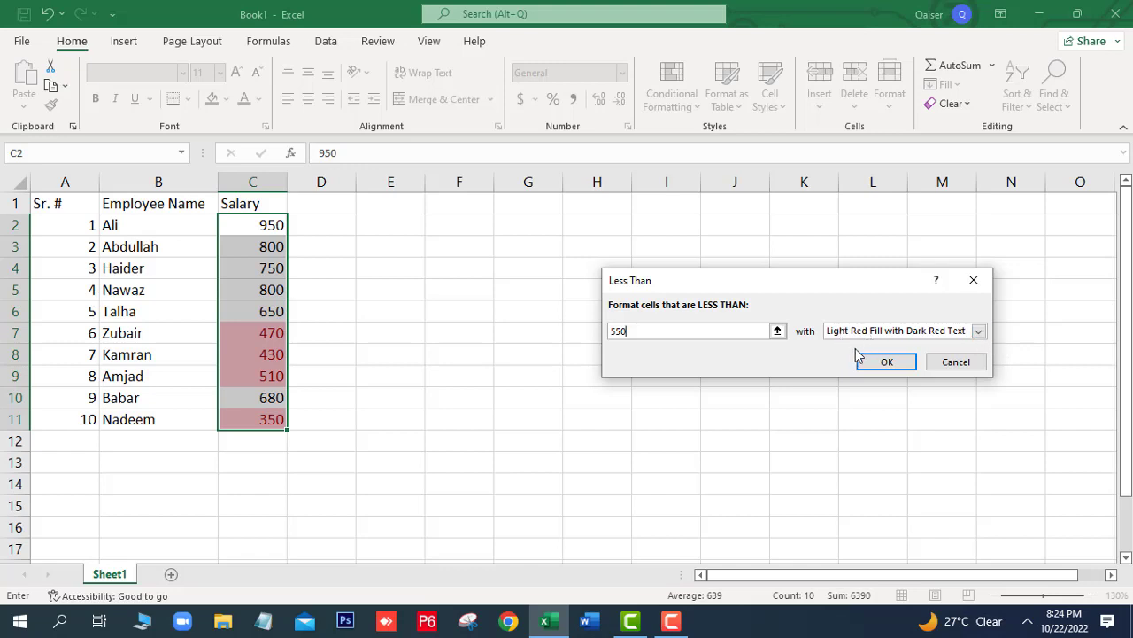
{"action": "left_click", "coordinate": [888, 364]}
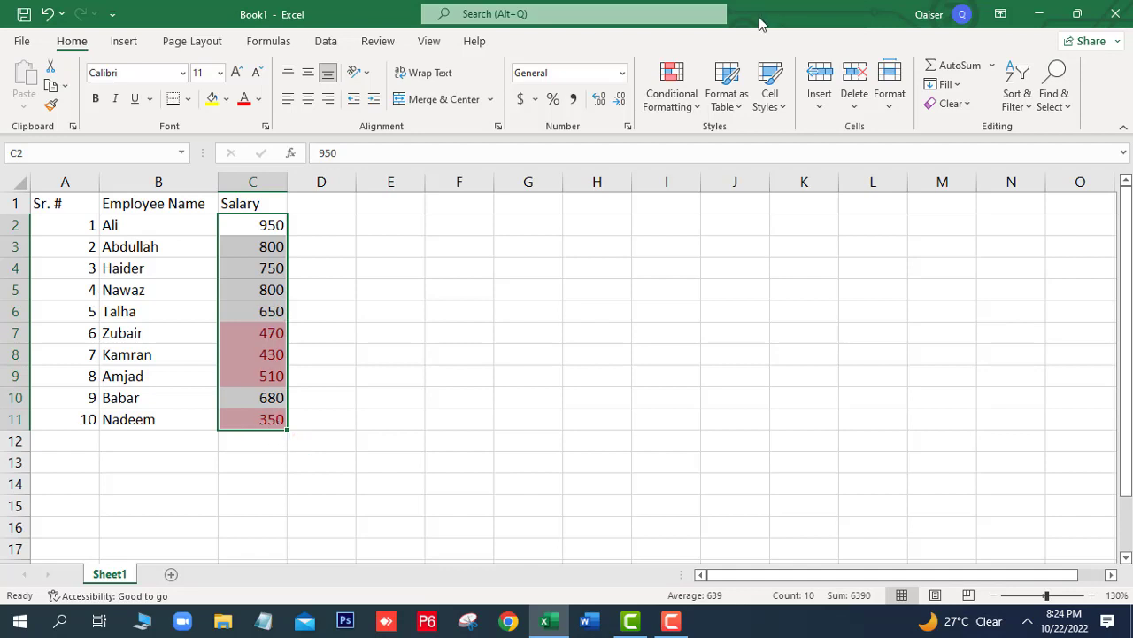
- Dismiss the Conditional Formatting menu and undo the Less Than 550 rule
{"action": "left_click", "coordinate": [698, 108]}
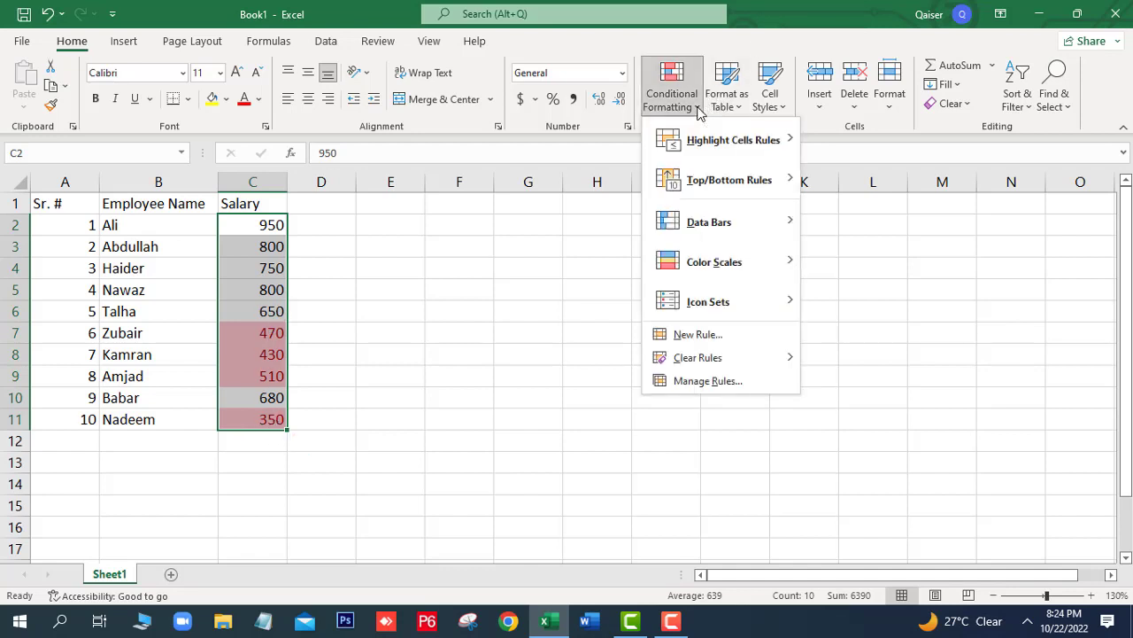
{"action": "mouse_move", "coordinate": [753, 139]}
{"action": "key", "text": "Escape"}
{"action": "key", "text": "Escape"}
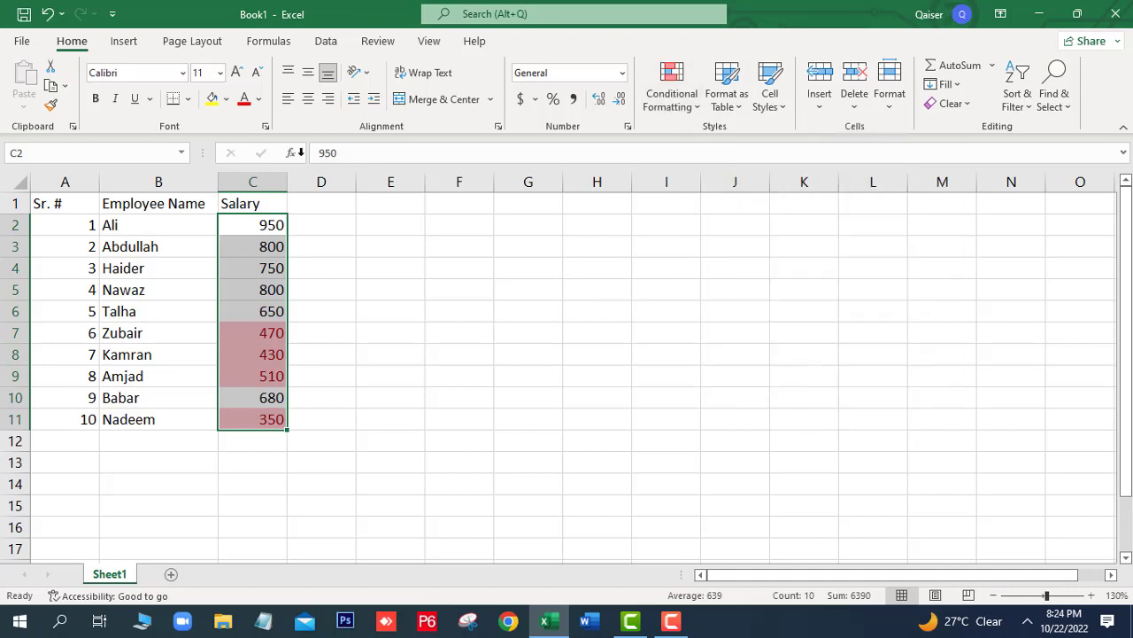
{"action": "left_click", "coordinate": [49, 13]}
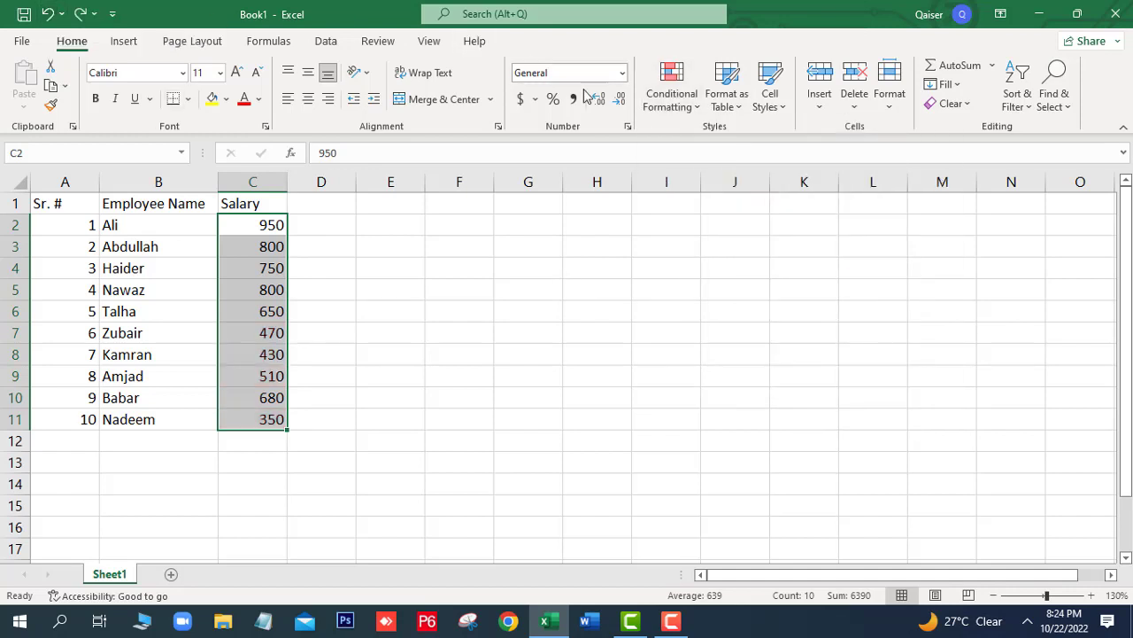
- Apply a Between 450 and 850 highlight rule to the salaries
{"action": "left_click", "coordinate": [700, 108]}
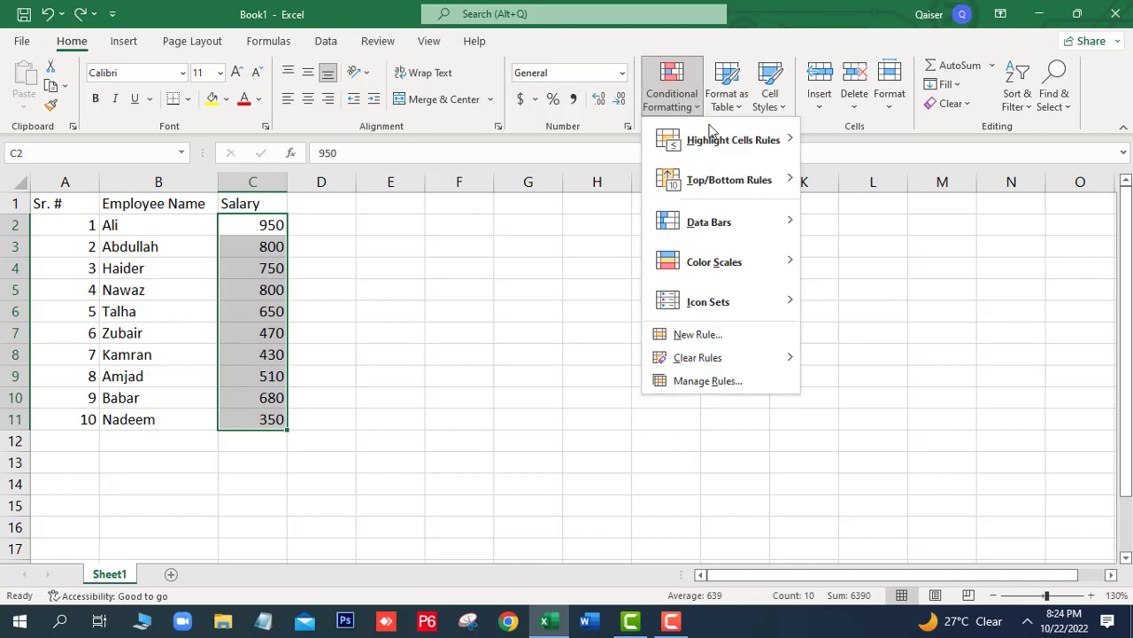
{"action": "mouse_move", "coordinate": [717, 144]}
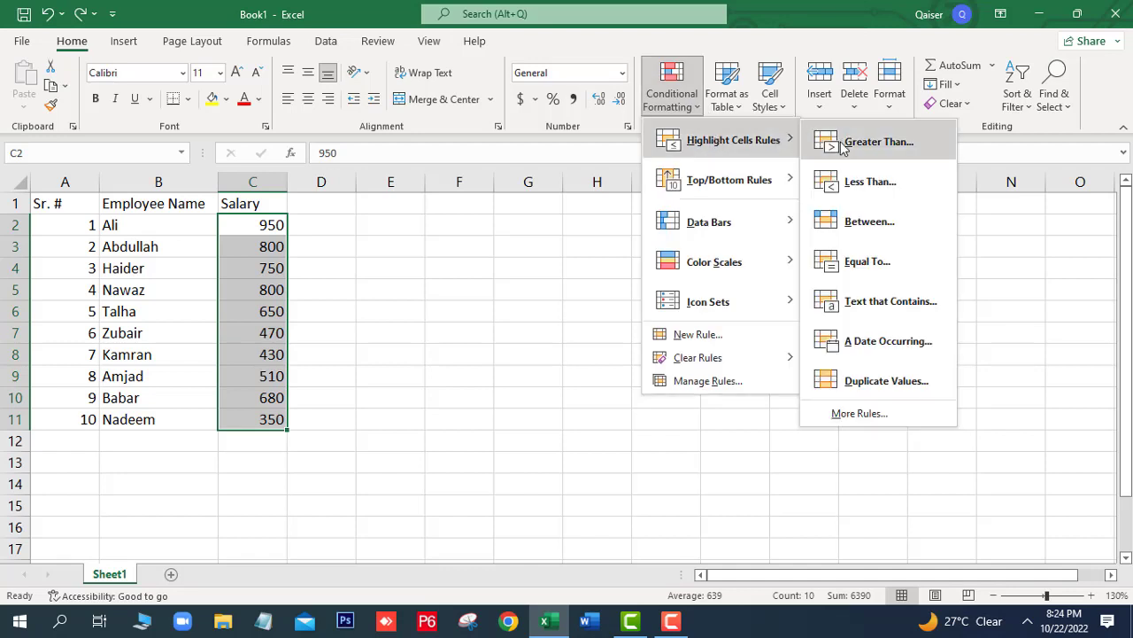
{"action": "left_click", "coordinate": [865, 221]}
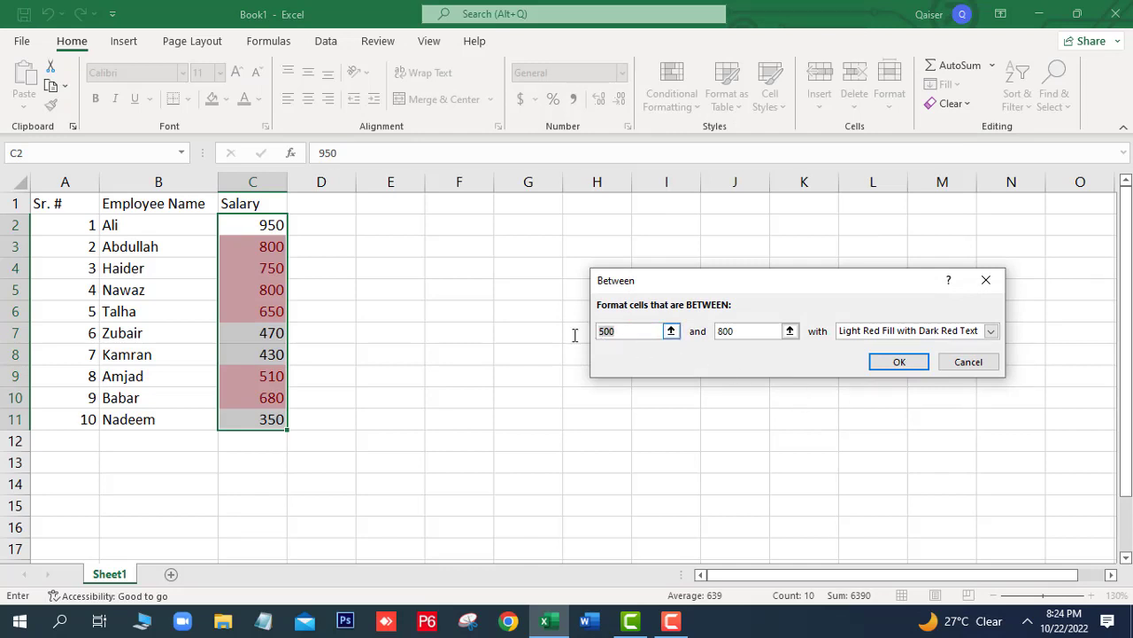
{"action": "type", "text": "45"}
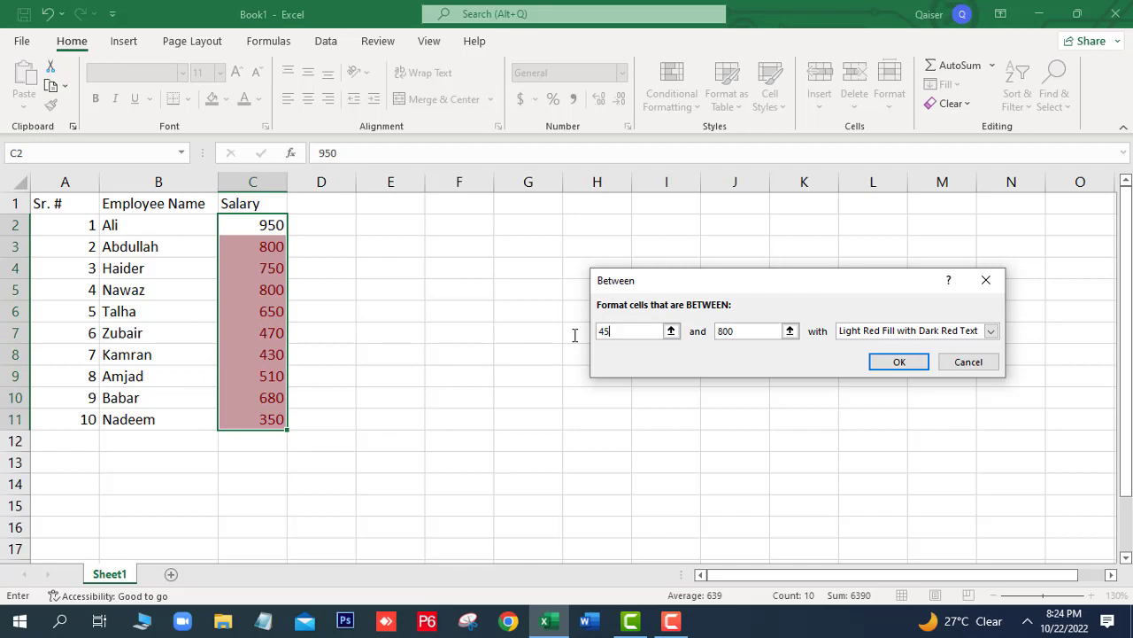
{"action": "type", "text": "0"}
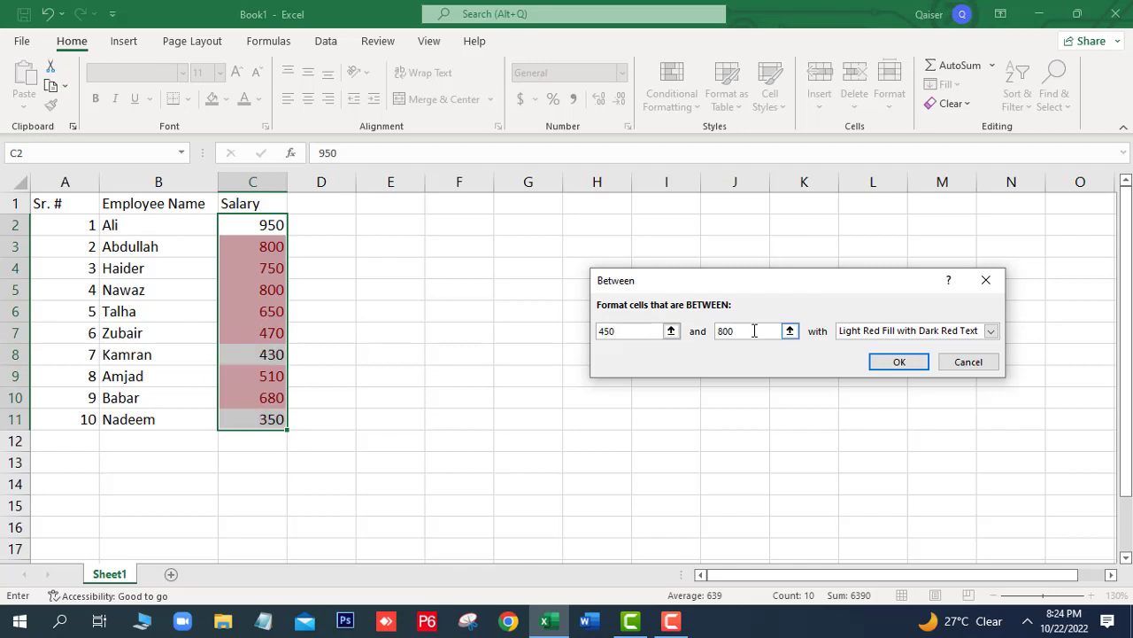
{"action": "key", "text": "Tab"}
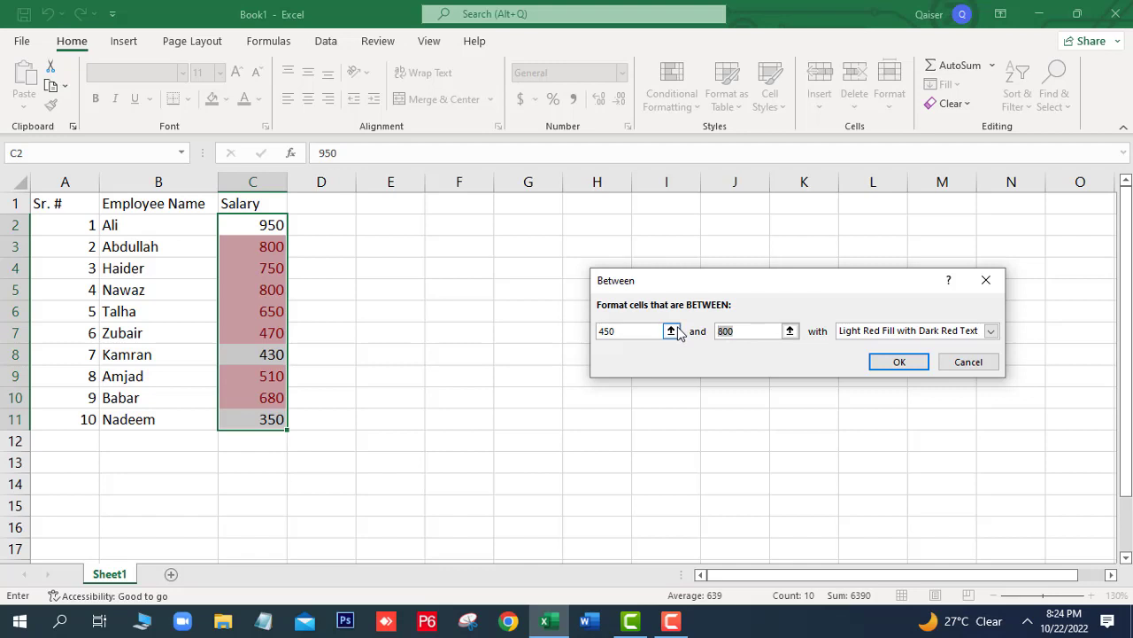
{"action": "type", "text": "850"}
{"action": "left_click", "coordinate": [887, 362]}
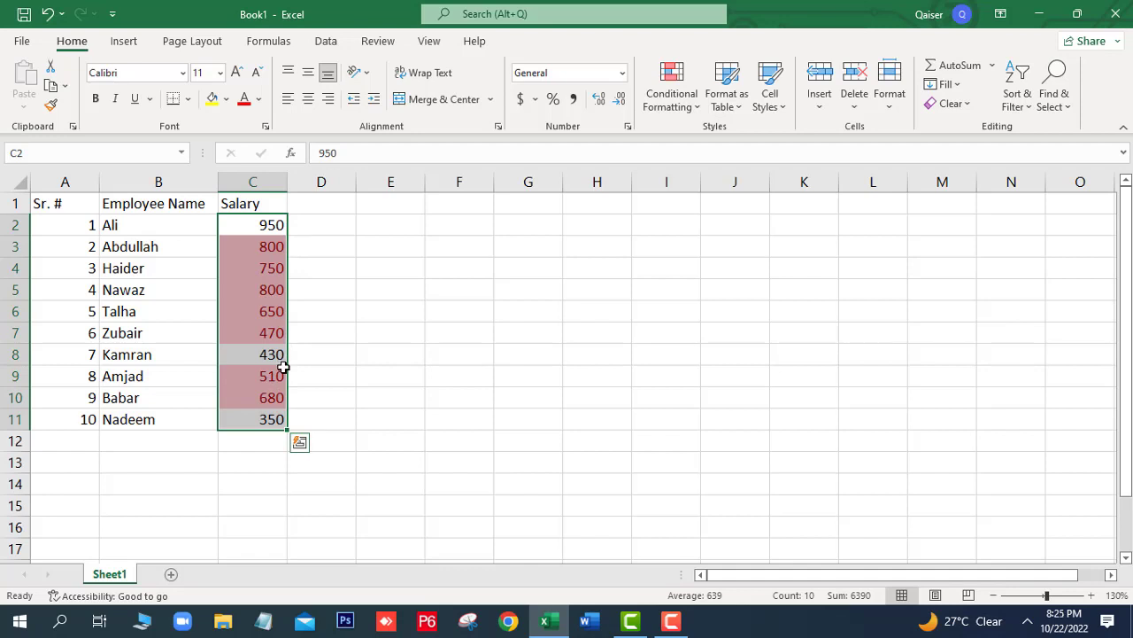
- Undo the Between rule and set up a new between 500 and 850 rule via More Rules
{"action": "left_click", "coordinate": [45, 12]}
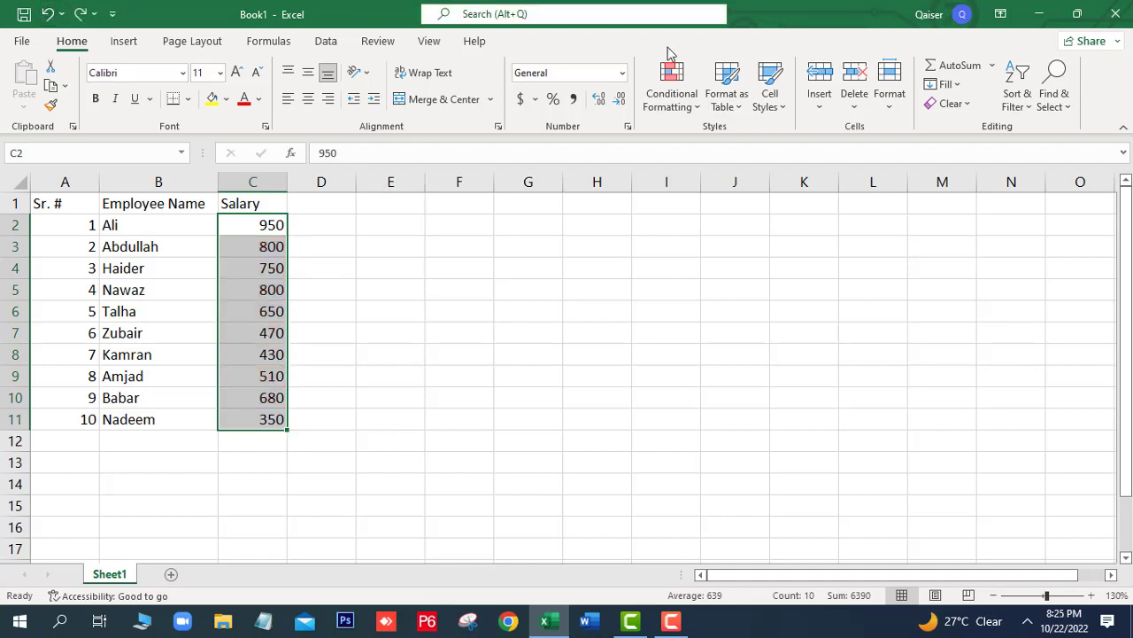
{"action": "left_click", "coordinate": [697, 108]}
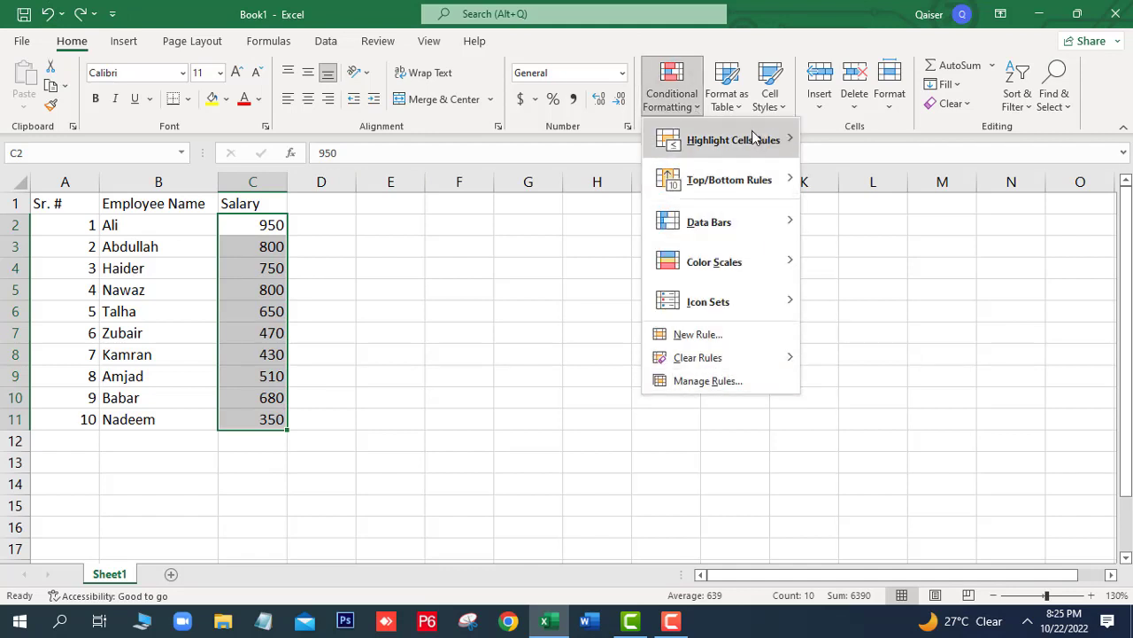
{"action": "mouse_move", "coordinate": [713, 140]}
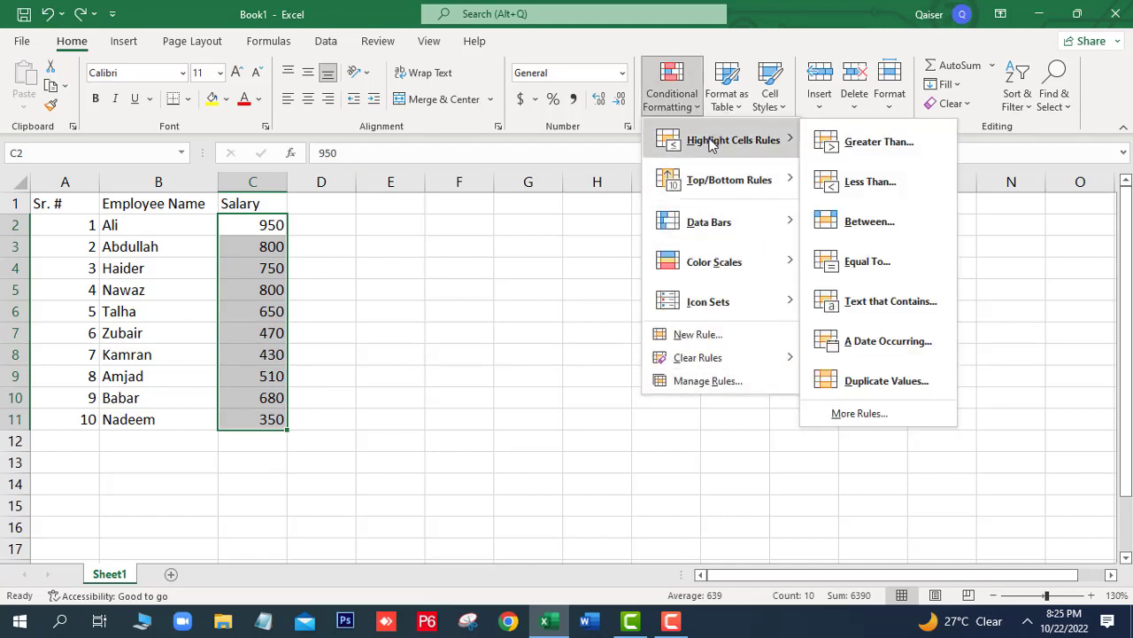
{"action": "left_click", "coordinate": [850, 413]}
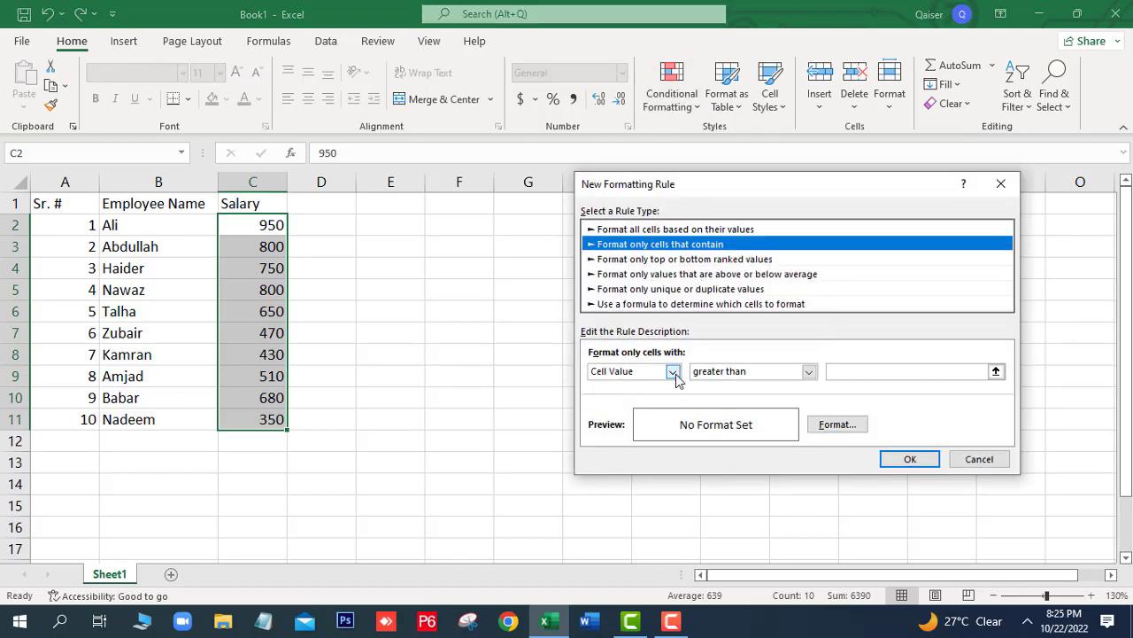
{"action": "left_click", "coordinate": [808, 371]}
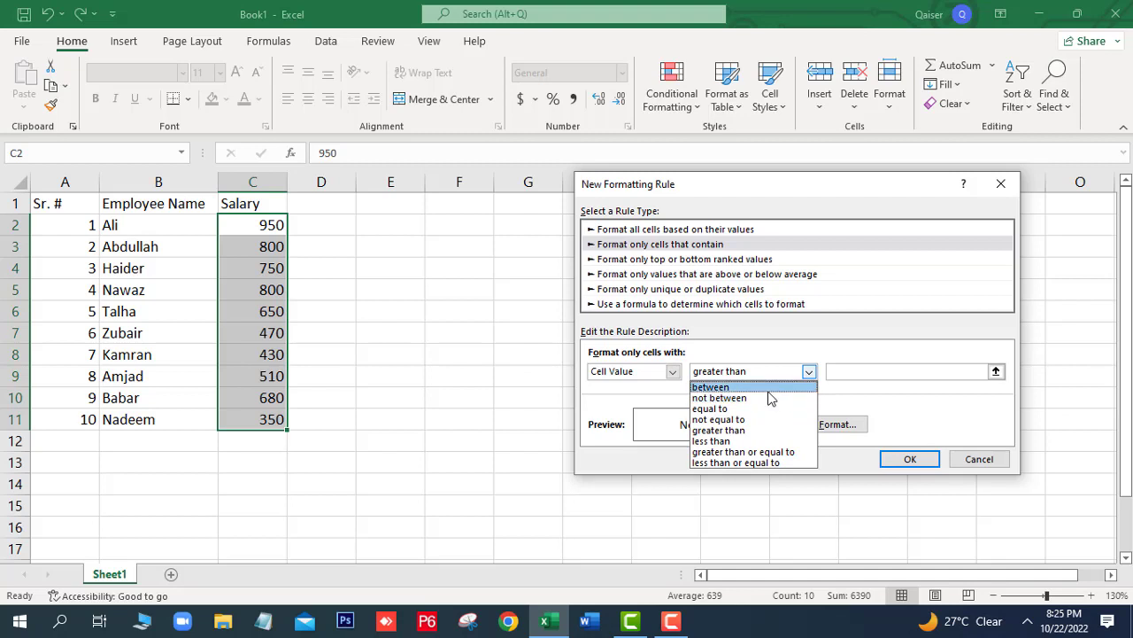
{"action": "left_click", "coordinate": [769, 391]}
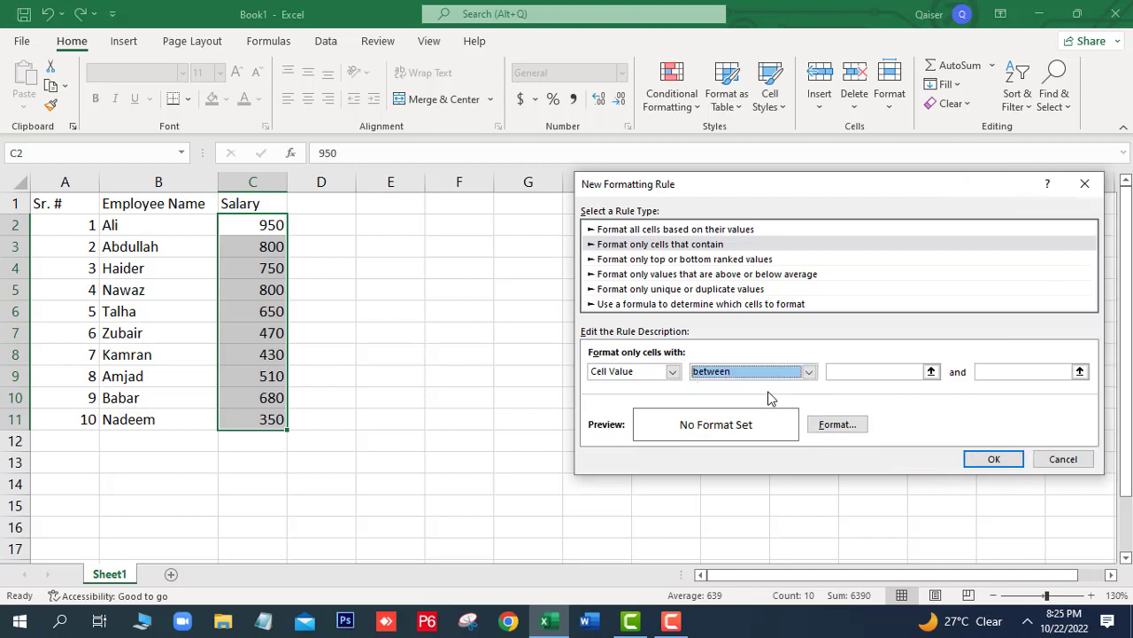
{"action": "left_click", "coordinate": [871, 372]}
{"action": "type", "text": "500"}
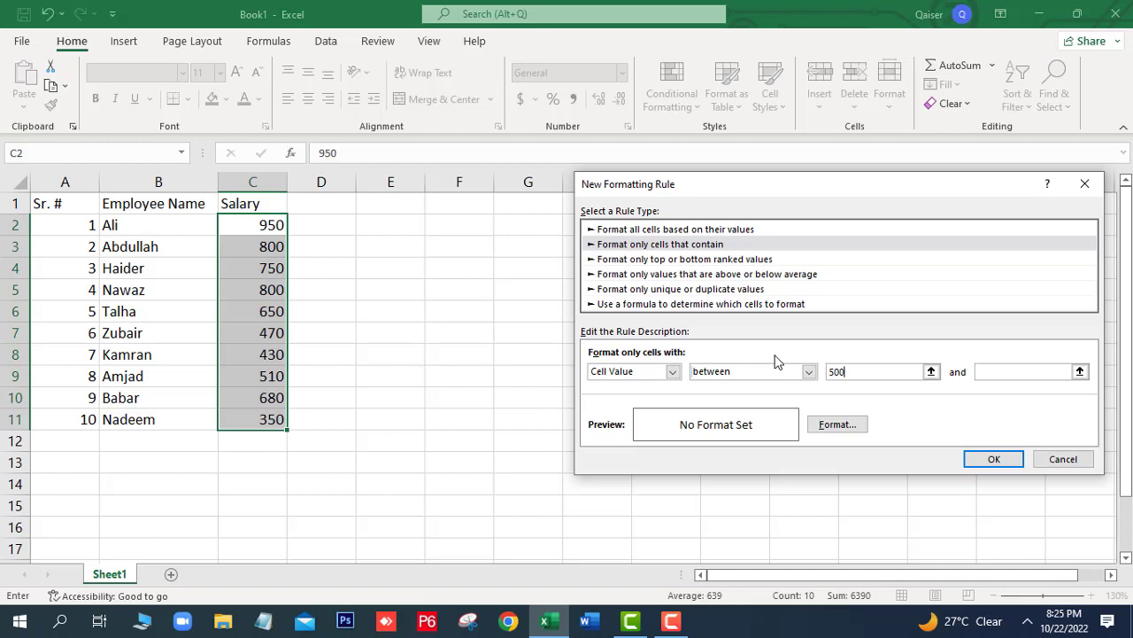
{"action": "left_click", "coordinate": [1033, 372]}
{"action": "type", "text": "850"}
- Give the 500–850 rule a yellow fill, apply it, then undo it
{"action": "left_click", "coordinate": [827, 429]}
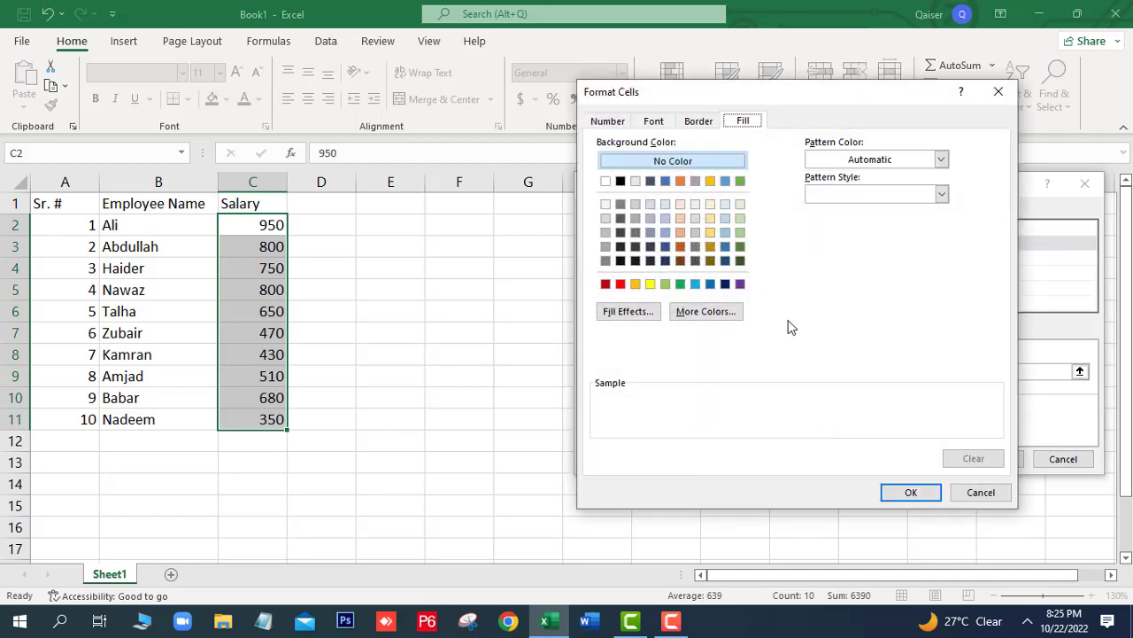
{"action": "left_click", "coordinate": [650, 283]}
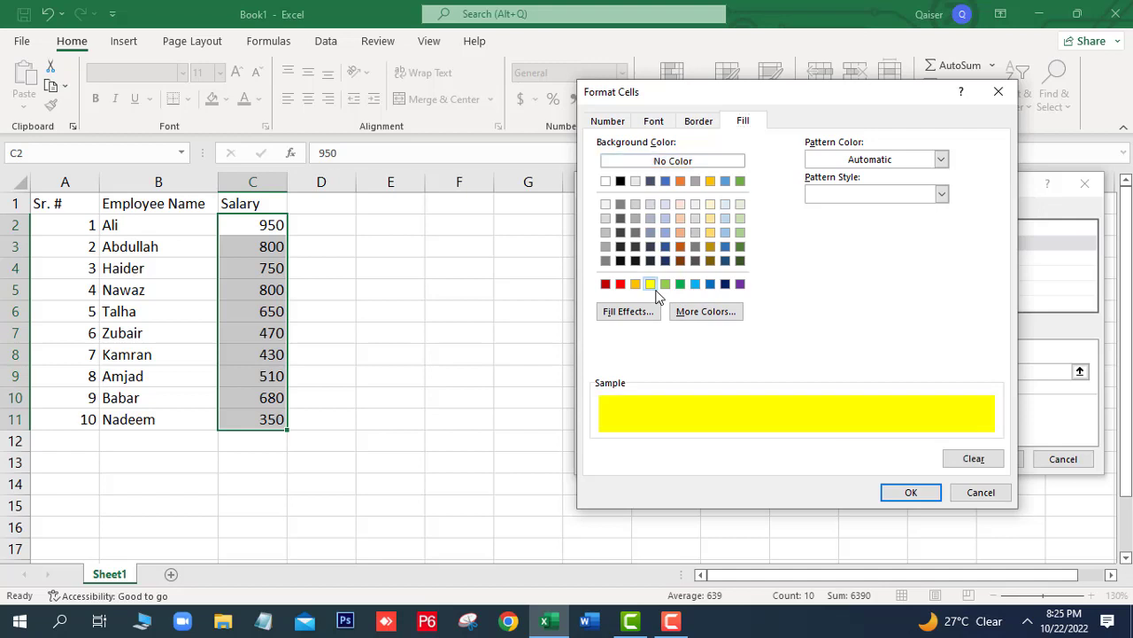
{"action": "left_click", "coordinate": [906, 495]}
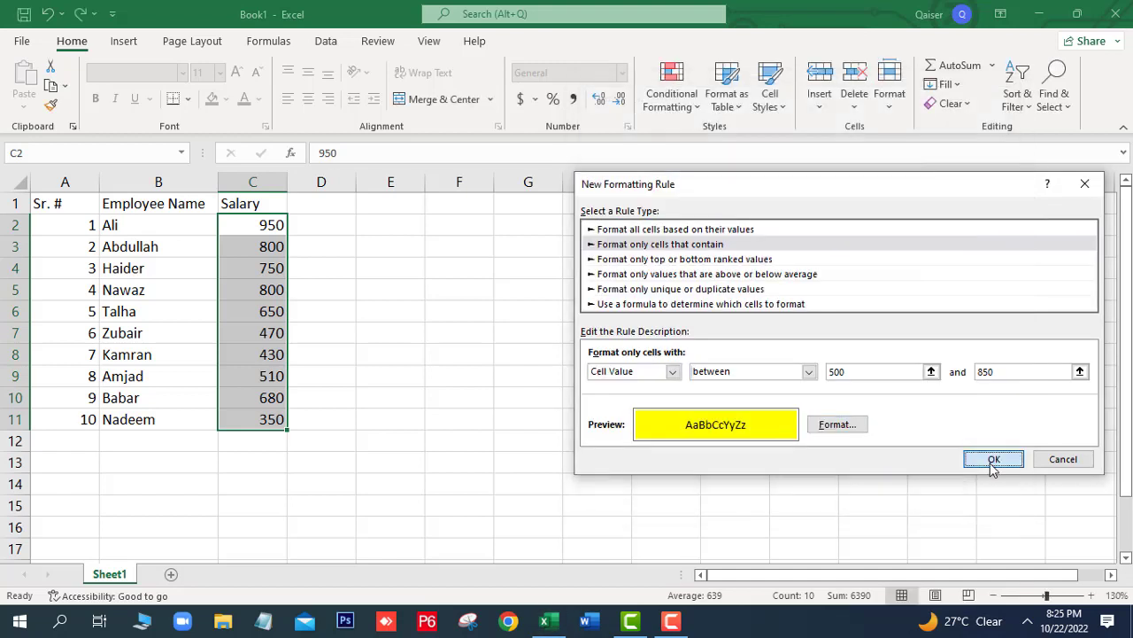
{"action": "left_click", "coordinate": [994, 460]}
{"action": "left_click", "coordinate": [989, 461]}
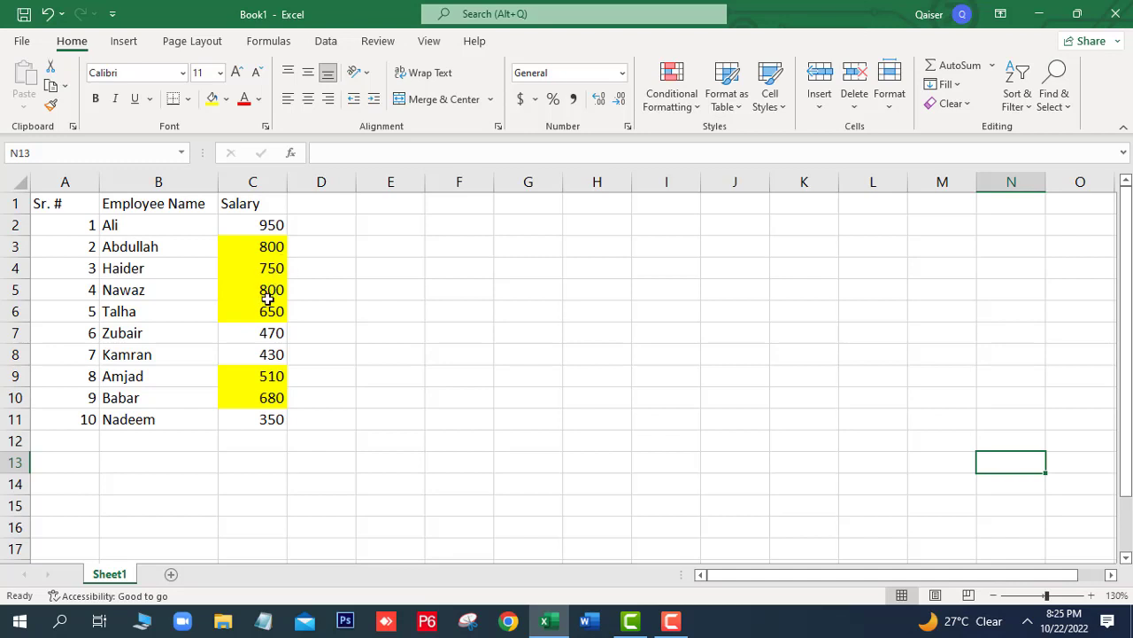
{"action": "left_click", "coordinate": [47, 14]}
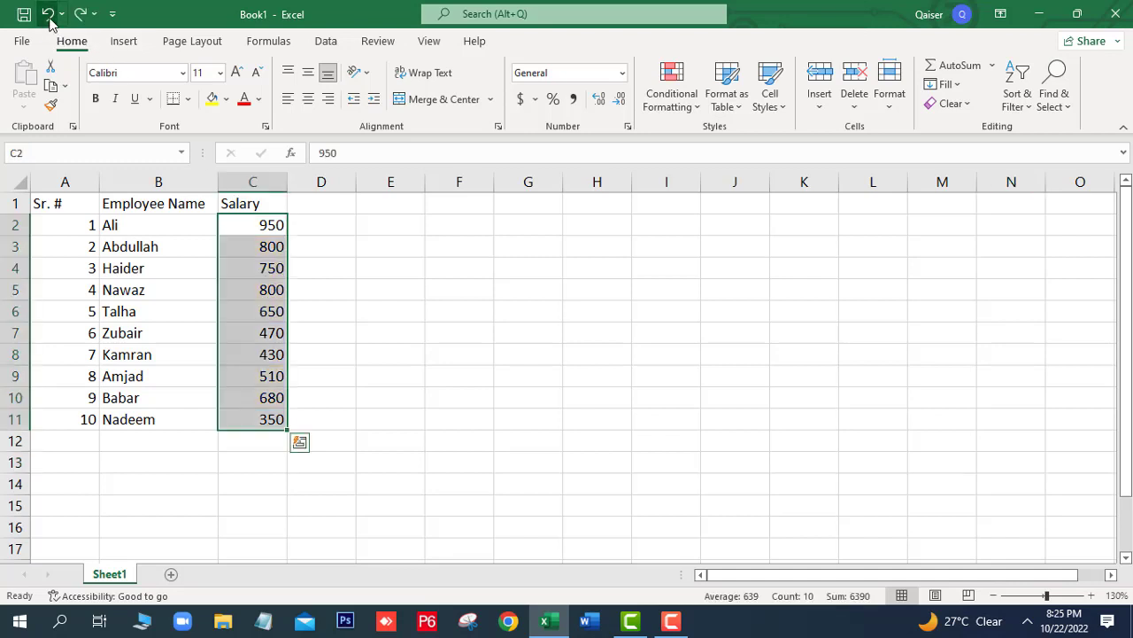
- Start a Top 10 Items rule and reduce it to the top 5 salaries
{"action": "left_click", "coordinate": [698, 110]}
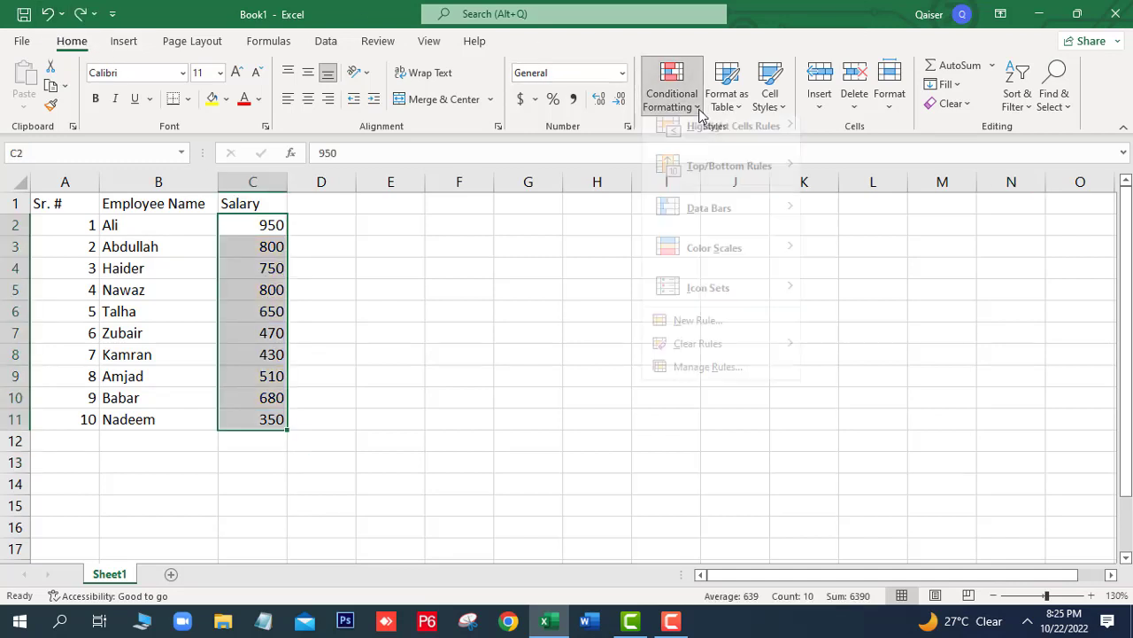
{"action": "mouse_move", "coordinate": [719, 184]}
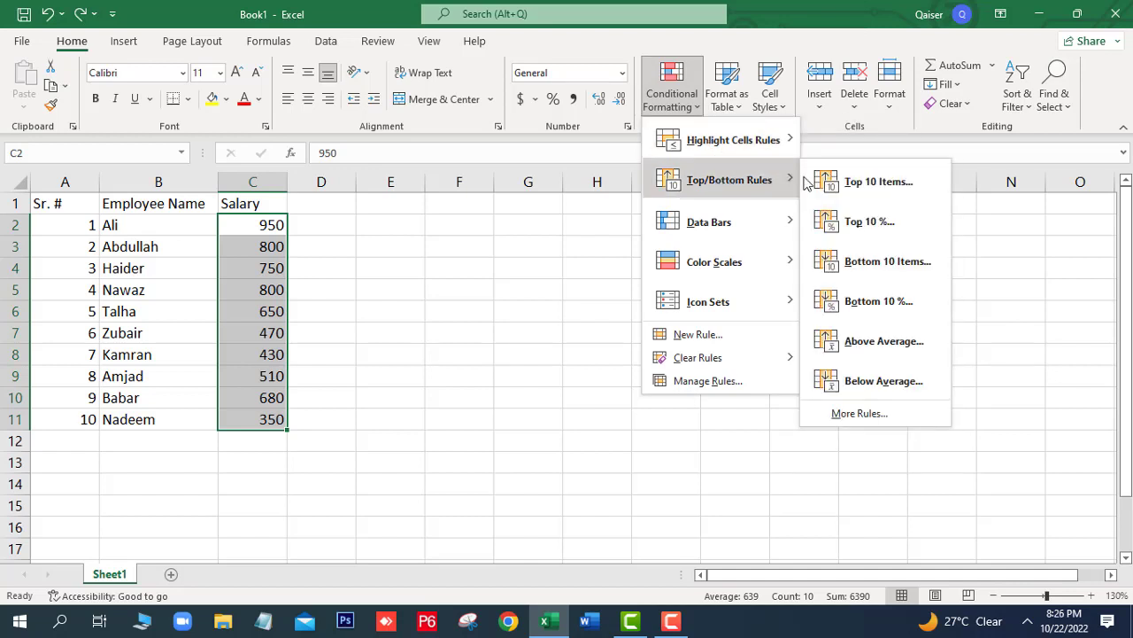
{"action": "left_click", "coordinate": [848, 183]}
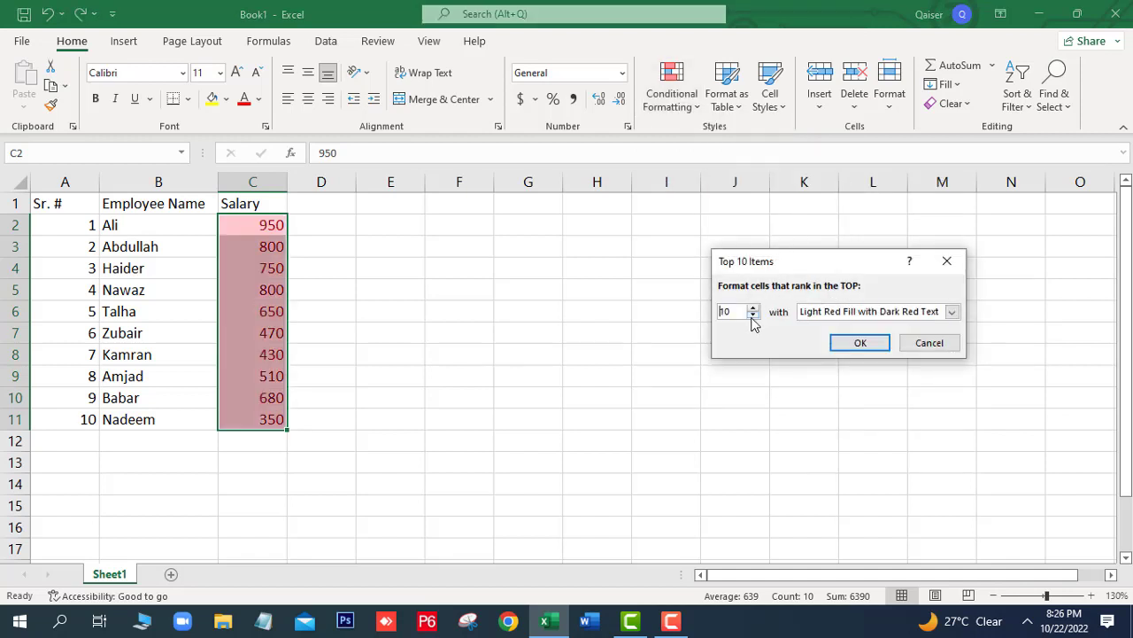
{"action": "left_click", "coordinate": [754, 315]}
{"action": "left_click", "coordinate": [753, 316]}
{"action": "left_click", "coordinate": [754, 315]}
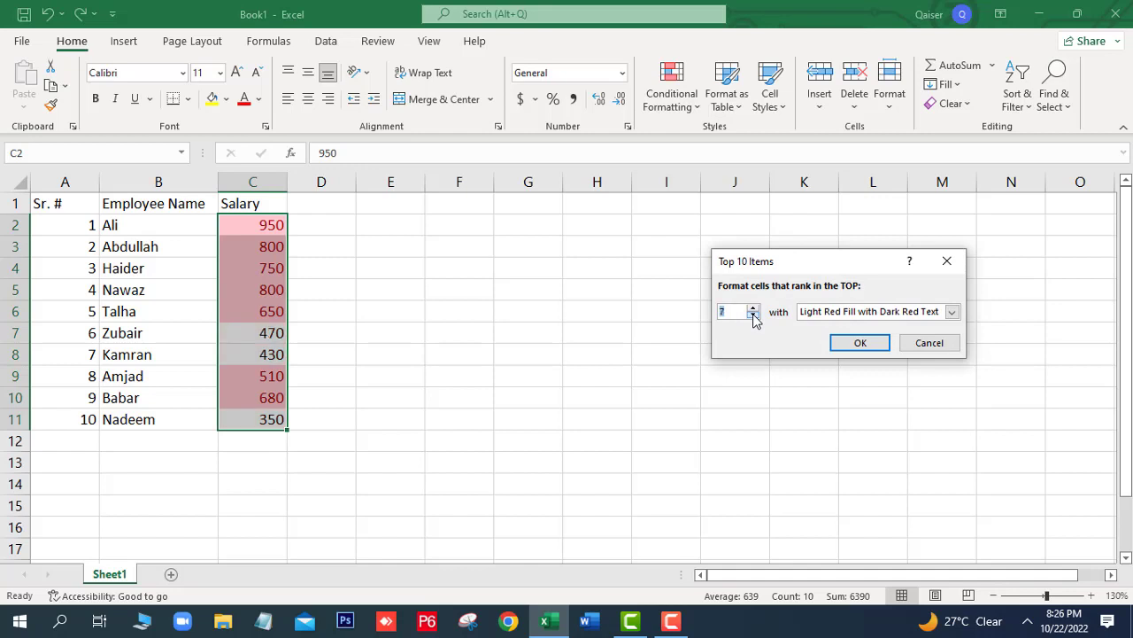
{"action": "left_click", "coordinate": [753, 315]}
{"action": "left_click", "coordinate": [754, 316]}
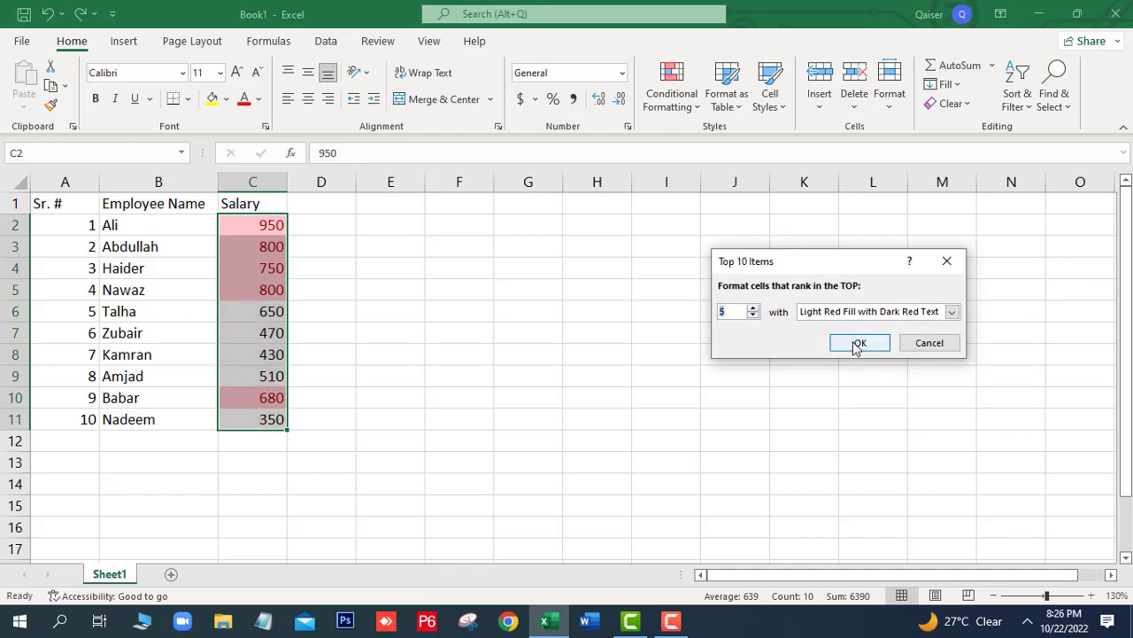
- Give the Top 5 rule a custom yellow fill and apply it
{"action": "left_click", "coordinate": [953, 314]}
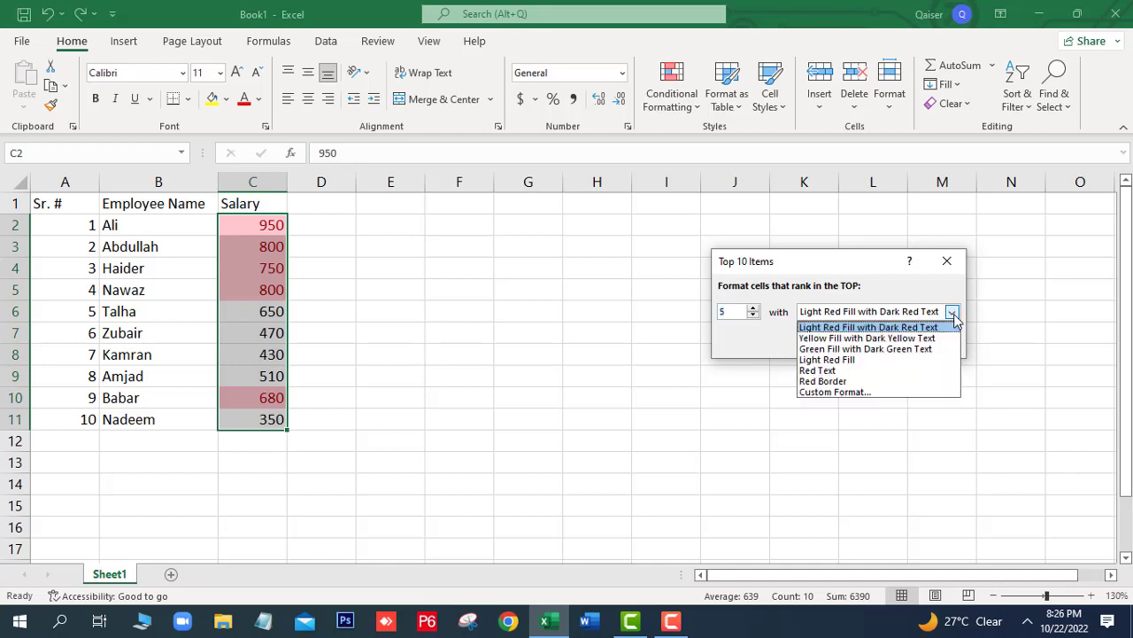
{"action": "left_click", "coordinate": [857, 392]}
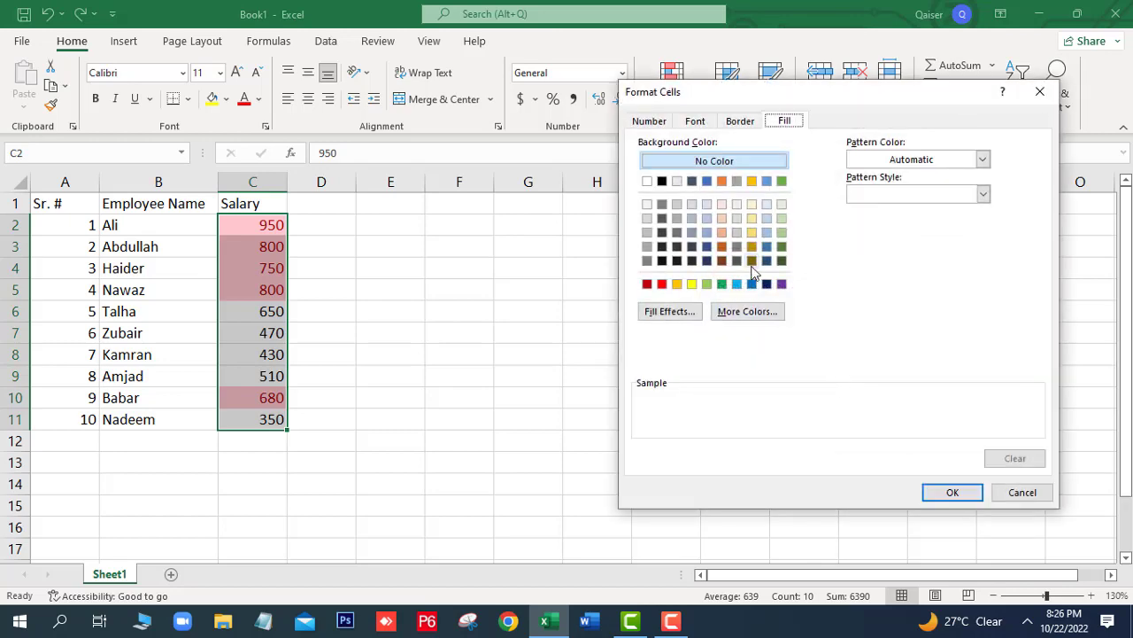
{"action": "left_click", "coordinate": [692, 283]}
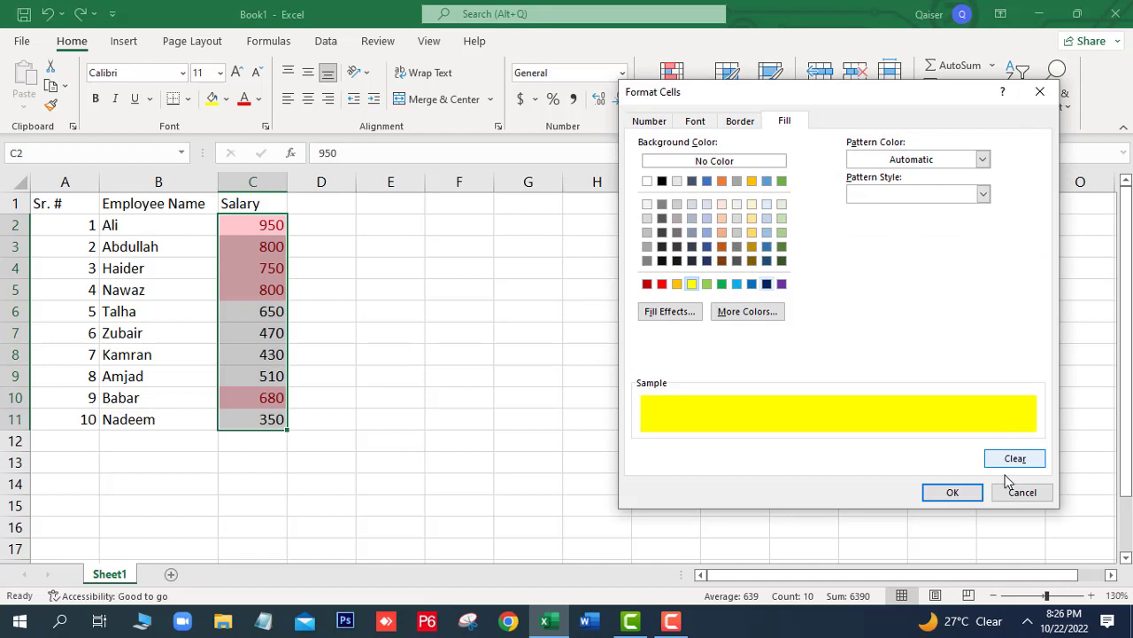
{"action": "left_click", "coordinate": [955, 492]}
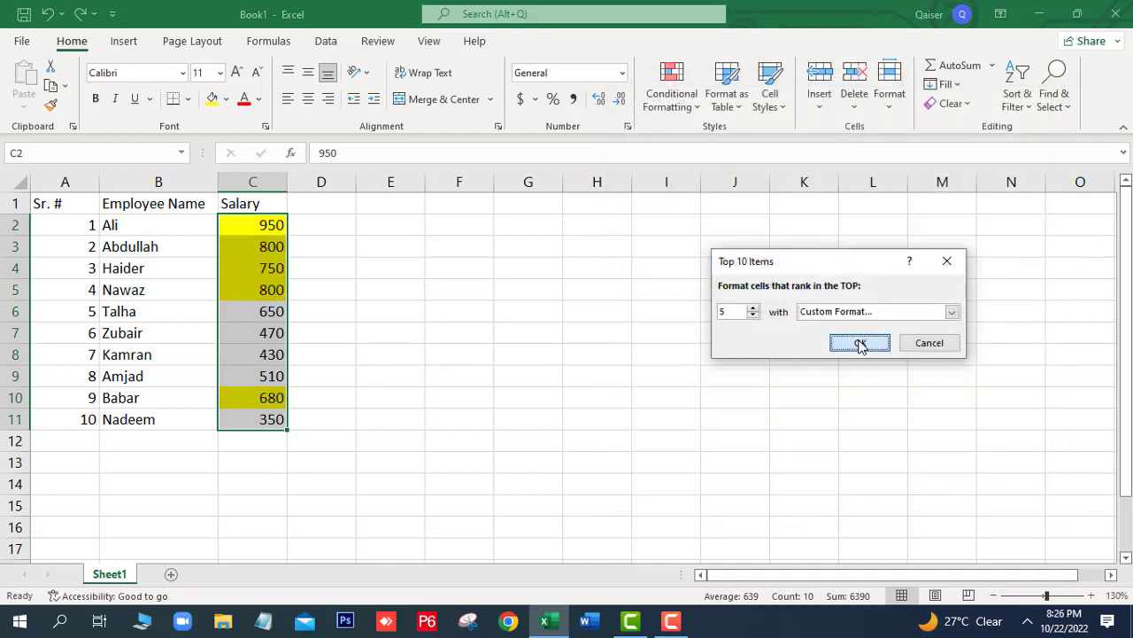
{"action": "left_click", "coordinate": [857, 342]}
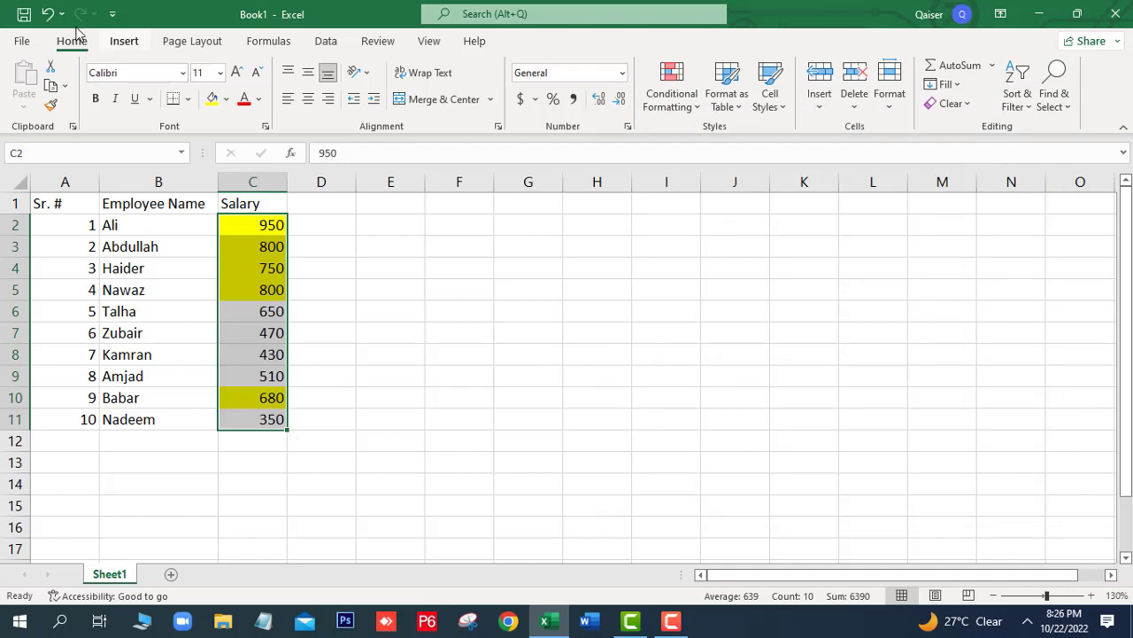
- Undo the yellow top-five highlighting and add blue gradient data bars to the salaries
{"action": "left_click", "coordinate": [48, 14]}
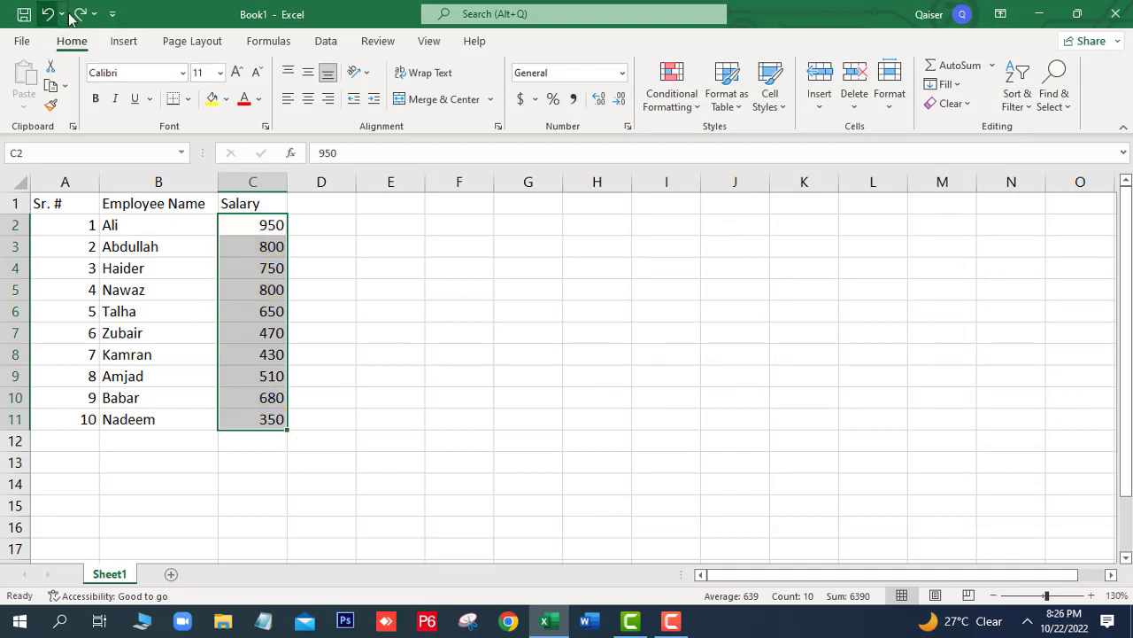
{"action": "left_click", "coordinate": [696, 106]}
{"action": "mouse_move", "coordinate": [742, 228]}
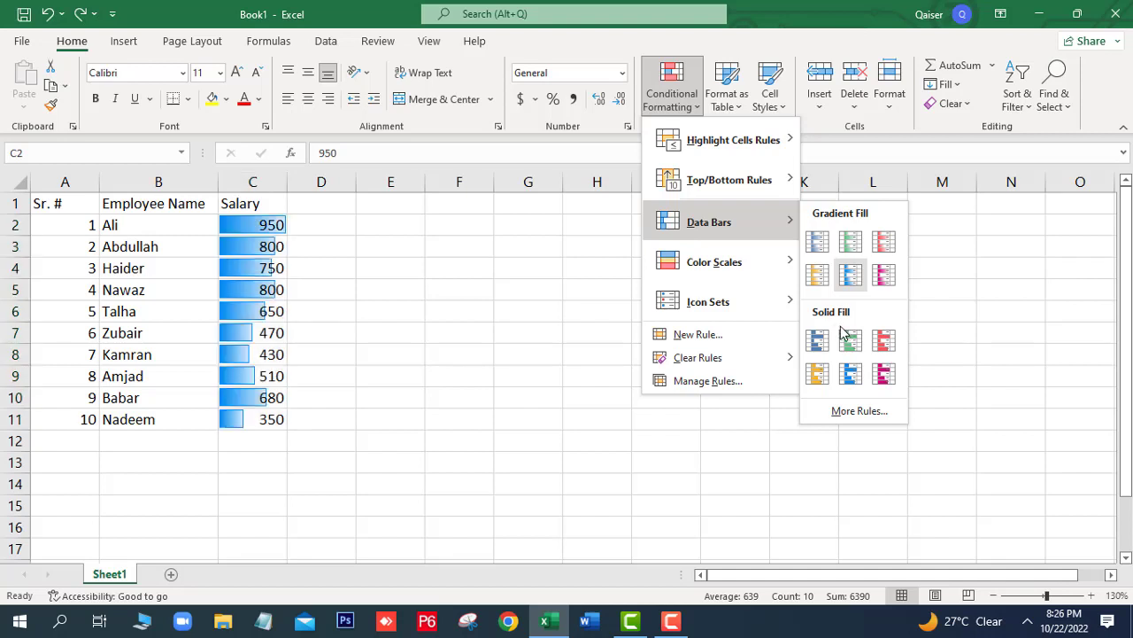
{"action": "left_click", "coordinate": [817, 241]}
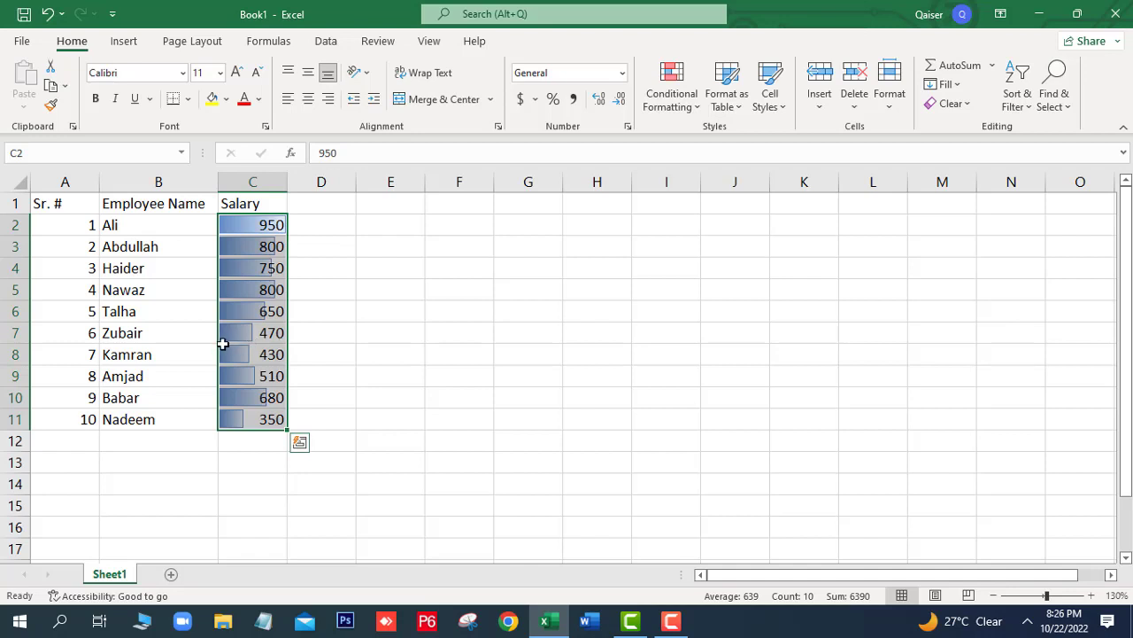
- Replace the salary data bars with solid blue fill data bars
{"action": "left_click", "coordinate": [697, 107]}
{"action": "mouse_move", "coordinate": [726, 226]}
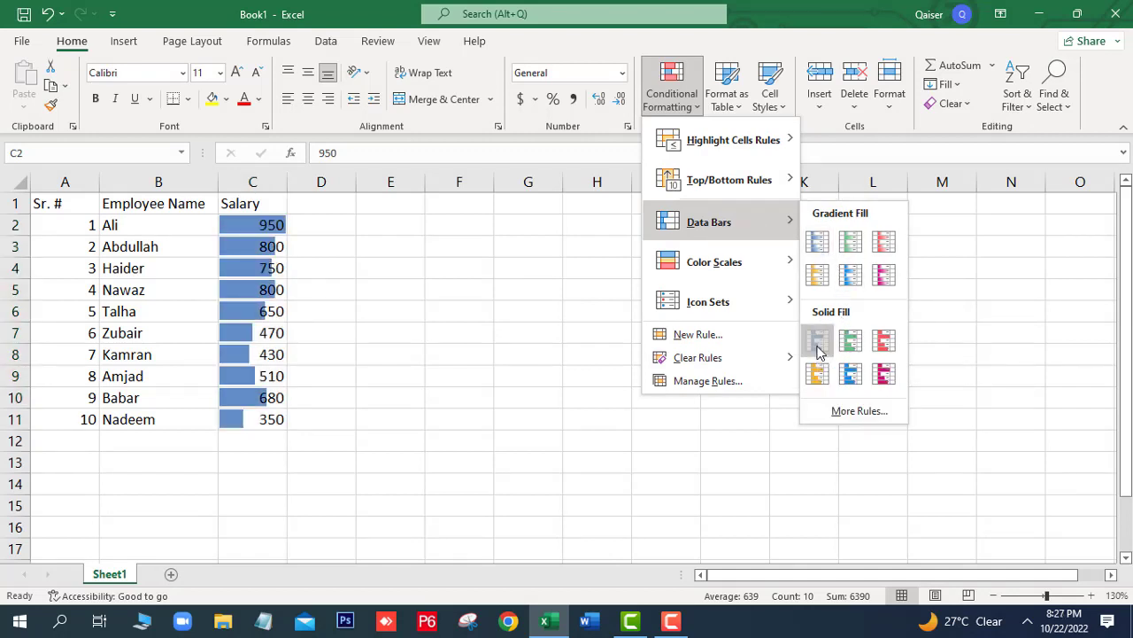
{"action": "left_click", "coordinate": [819, 348]}
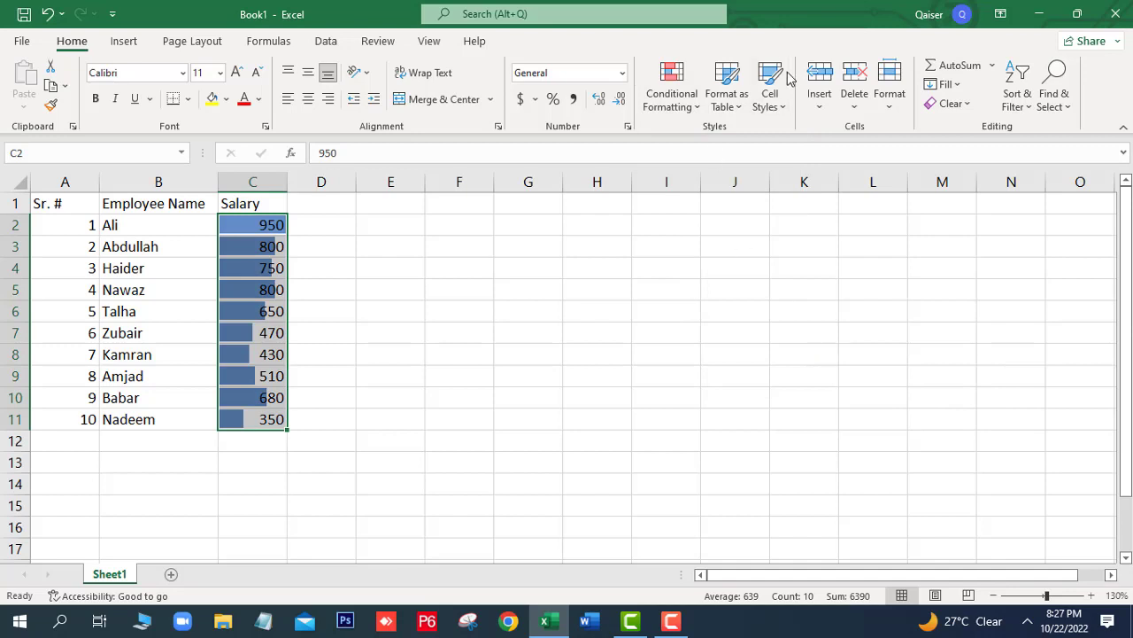
- Undo both data bar changes, leaving the salaries without conditional formatting
{"action": "left_click", "coordinate": [699, 108]}
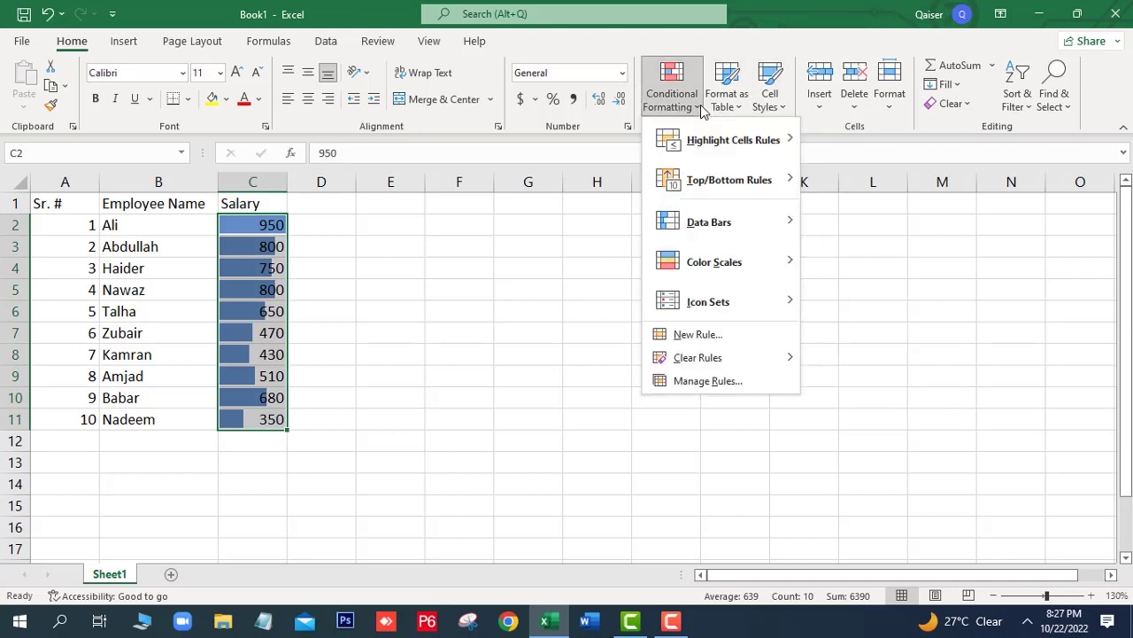
{"action": "mouse_move", "coordinate": [706, 270]}
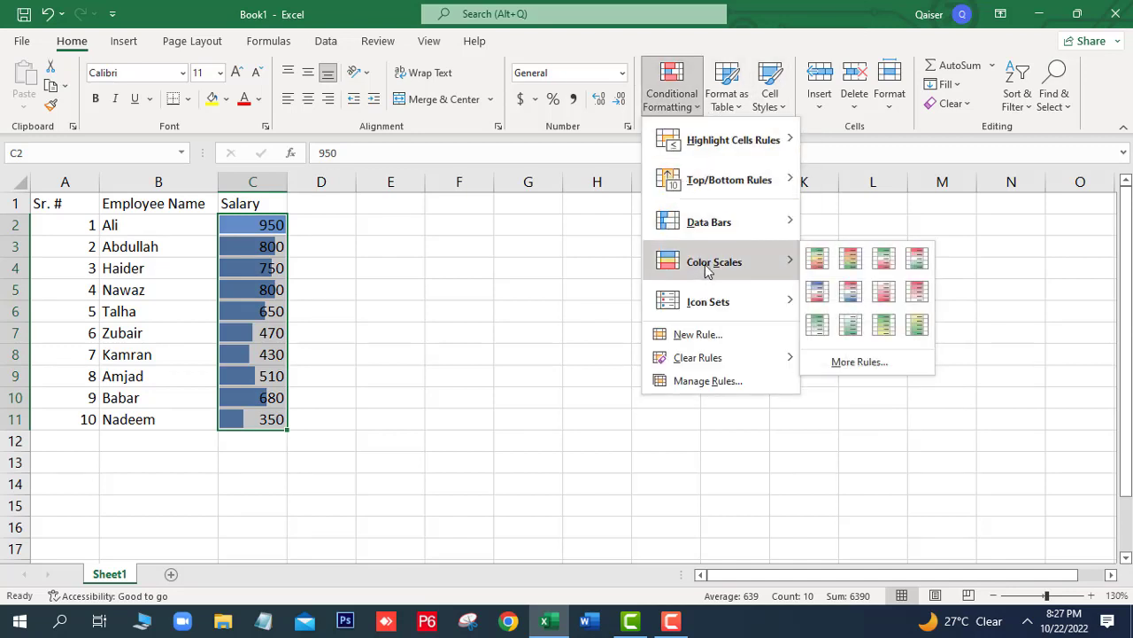
{"action": "left_click", "coordinate": [435, 352]}
{"action": "key", "text": "ctrl+z"}
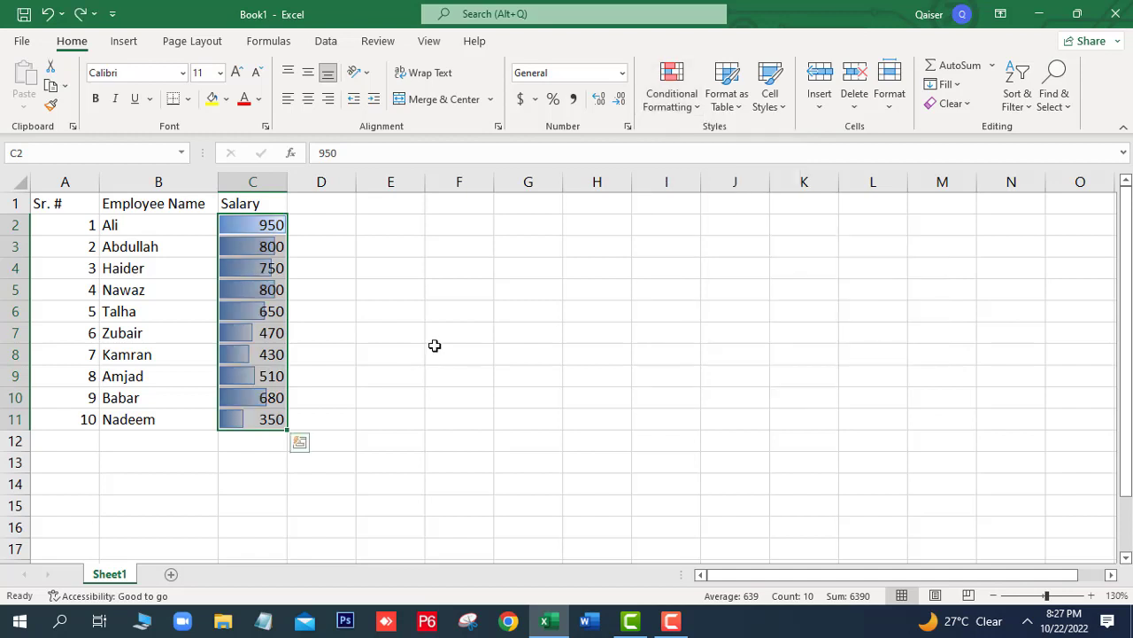
{"action": "key", "text": "ctrl+z"}
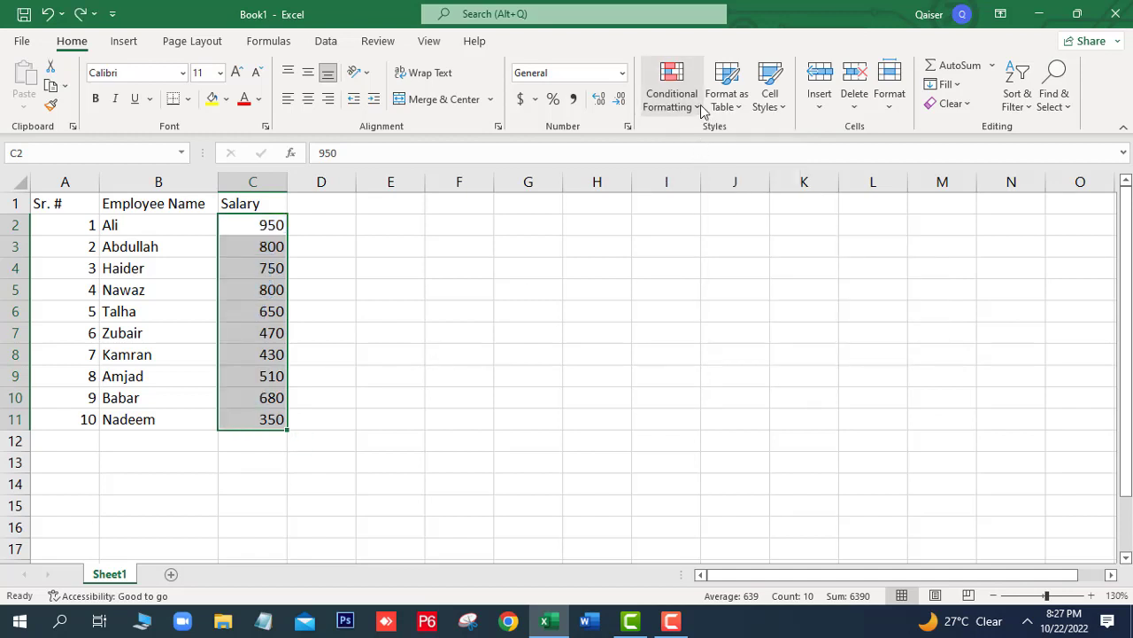
{"action": "left_click", "coordinate": [701, 110]}
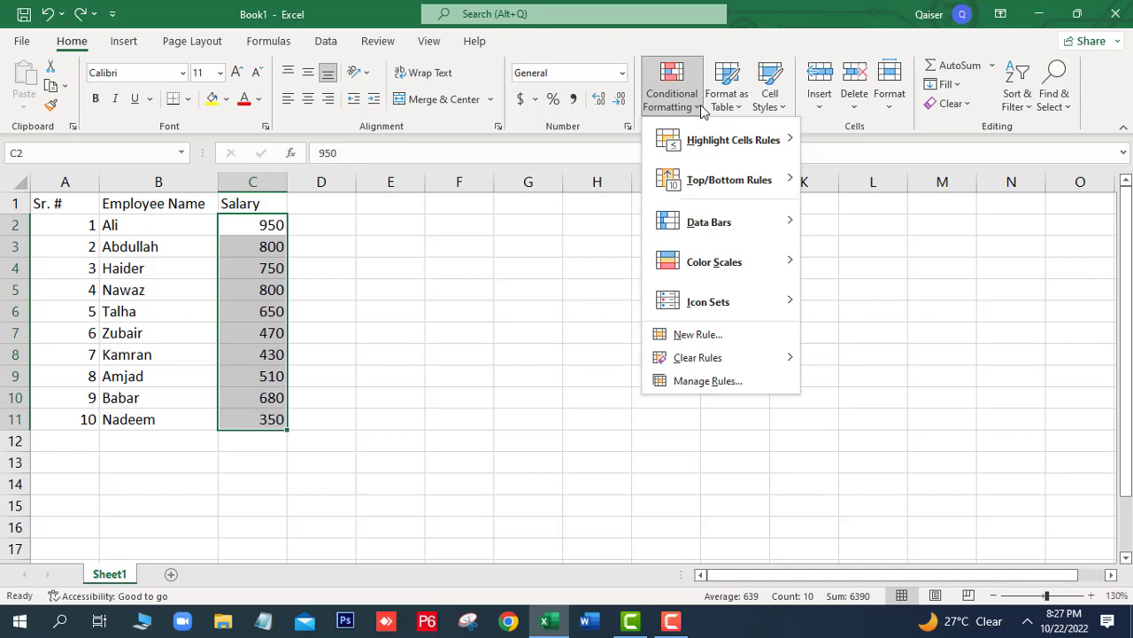
{"action": "mouse_move", "coordinate": [729, 266]}
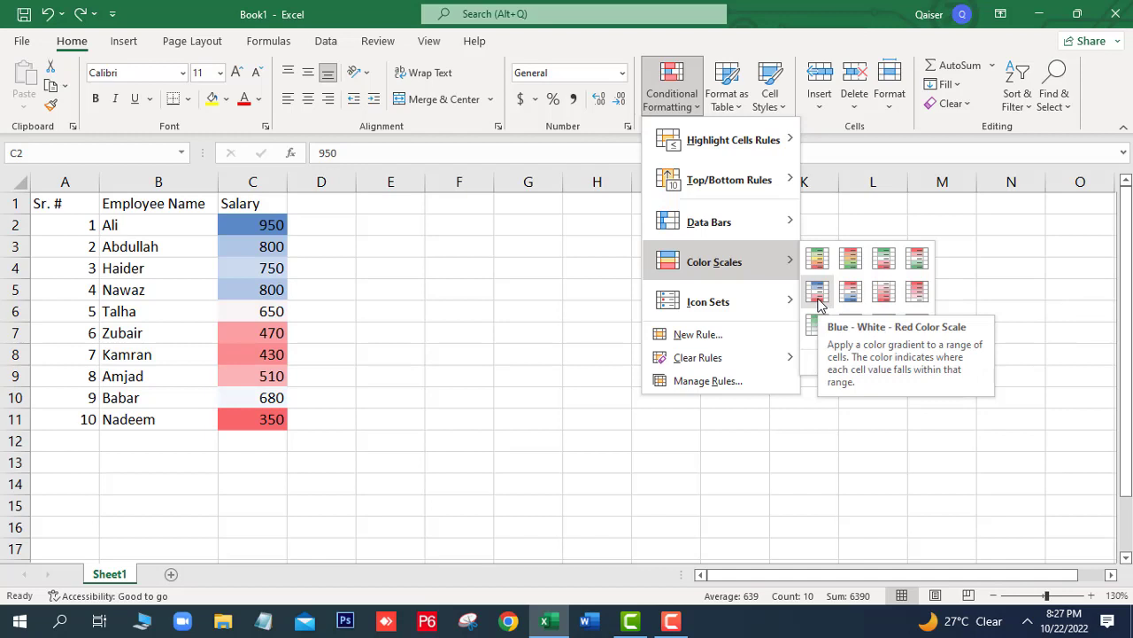
{"action": "mouse_move", "coordinate": [779, 306]}
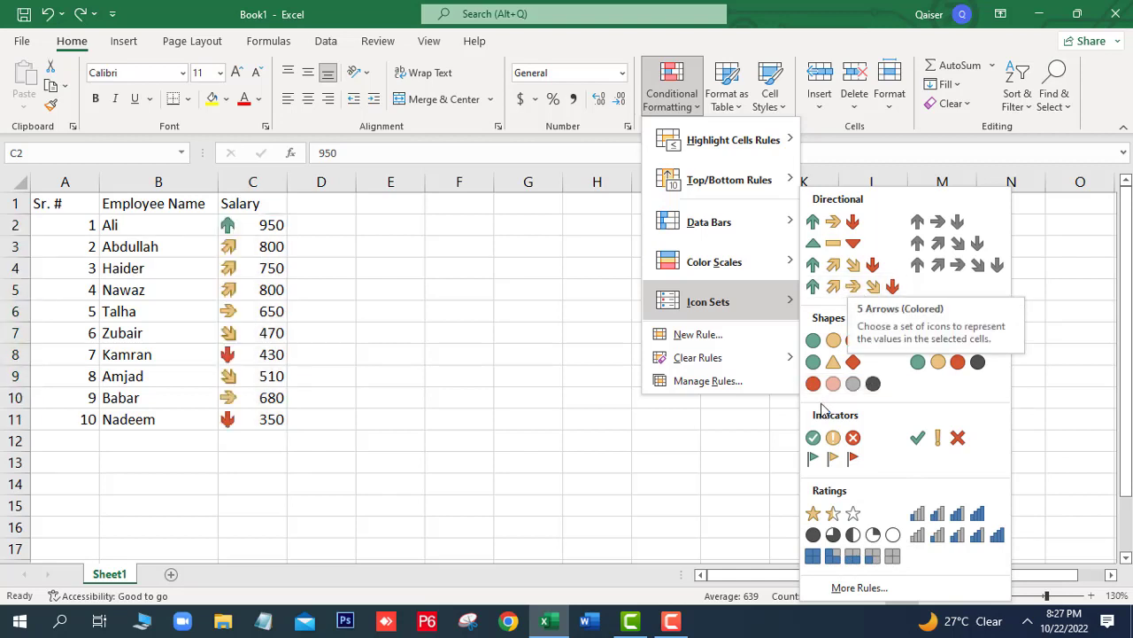
{"action": "left_click", "coordinate": [835, 345]}
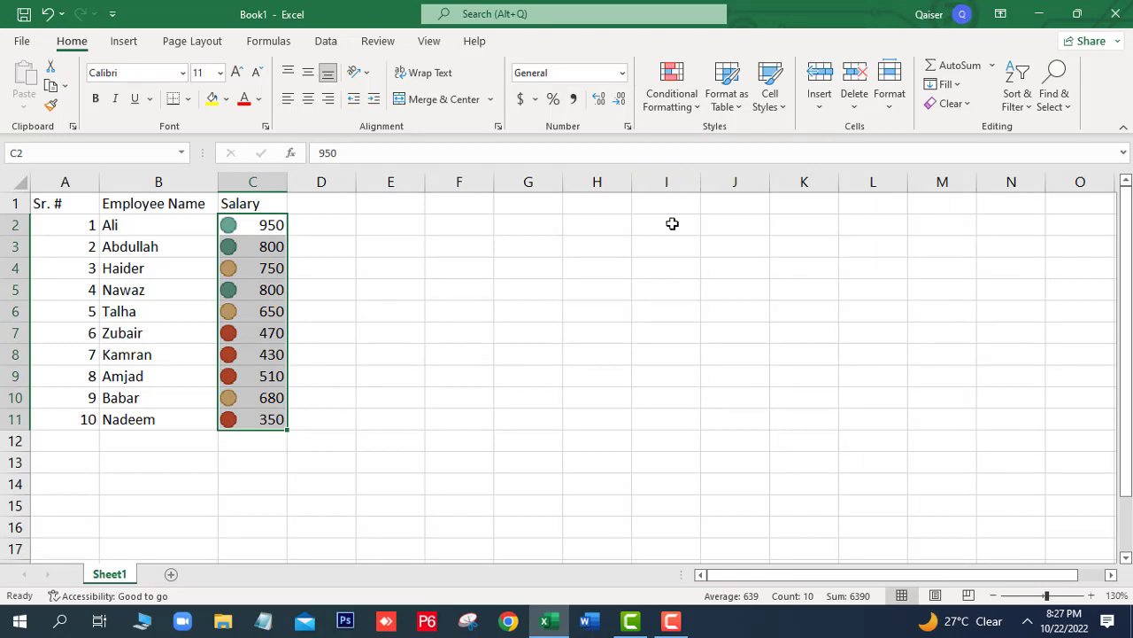
{"action": "key", "text": "ctrl+z"}
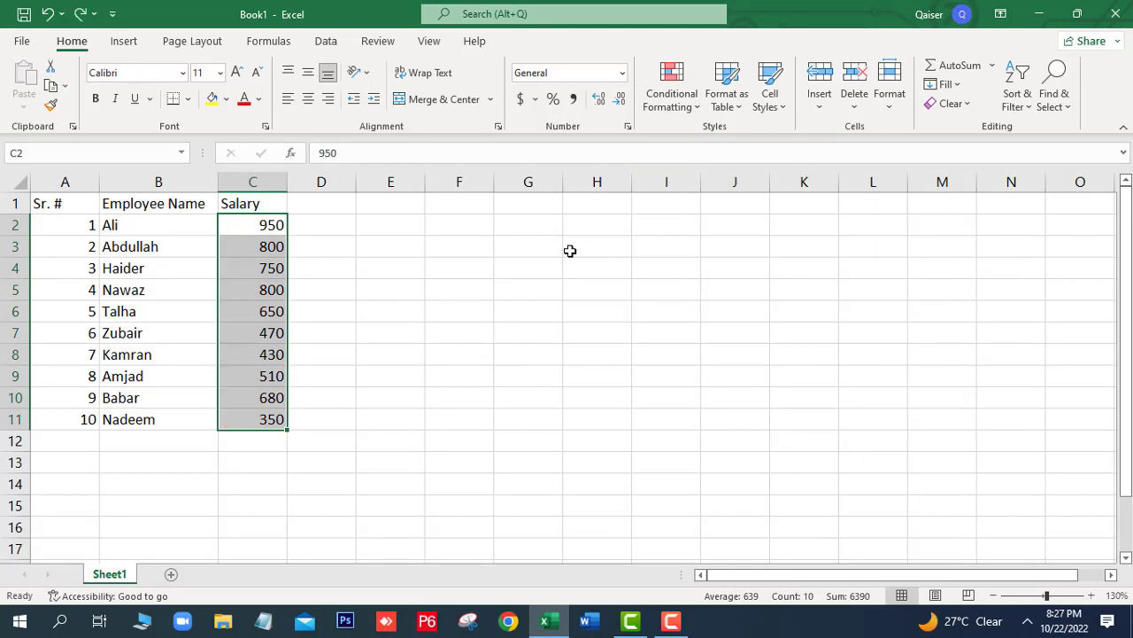
- Clear the selection and zoom the sheet to 140%
{"action": "left_click", "coordinate": [571, 251]}
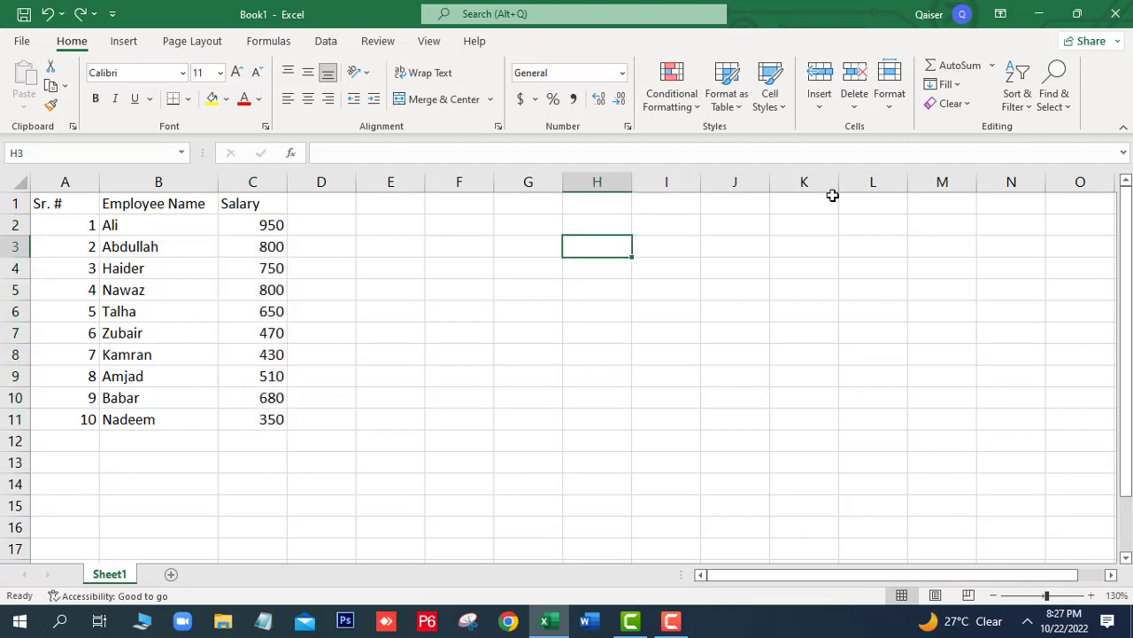
{"action": "left_click", "coordinate": [696, 110]}
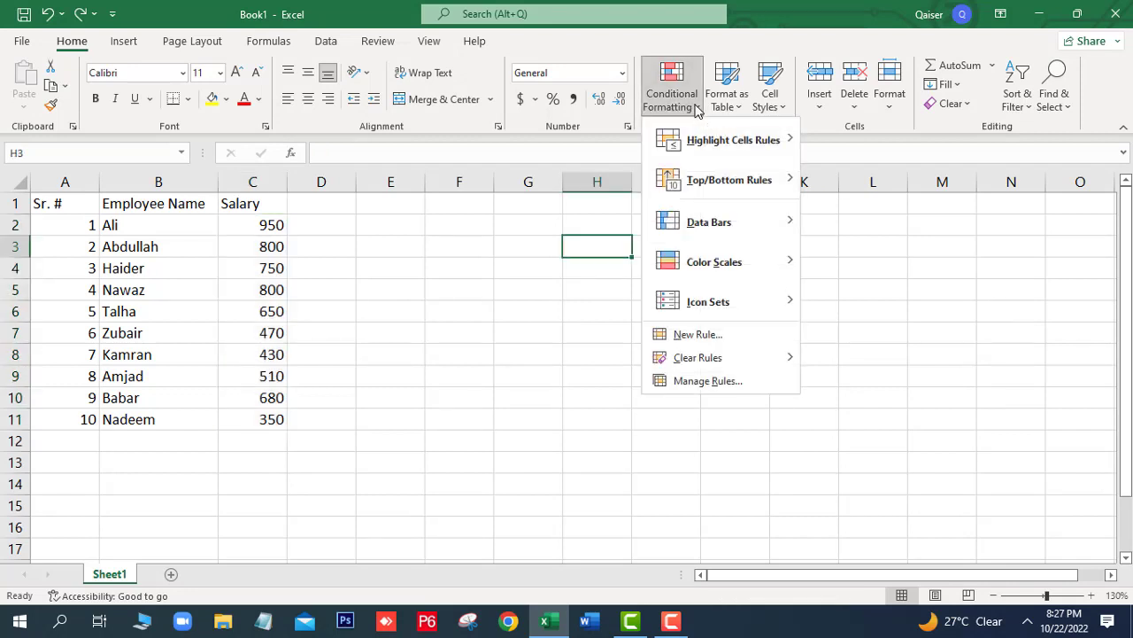
{"action": "left_click", "coordinate": [556, 386]}
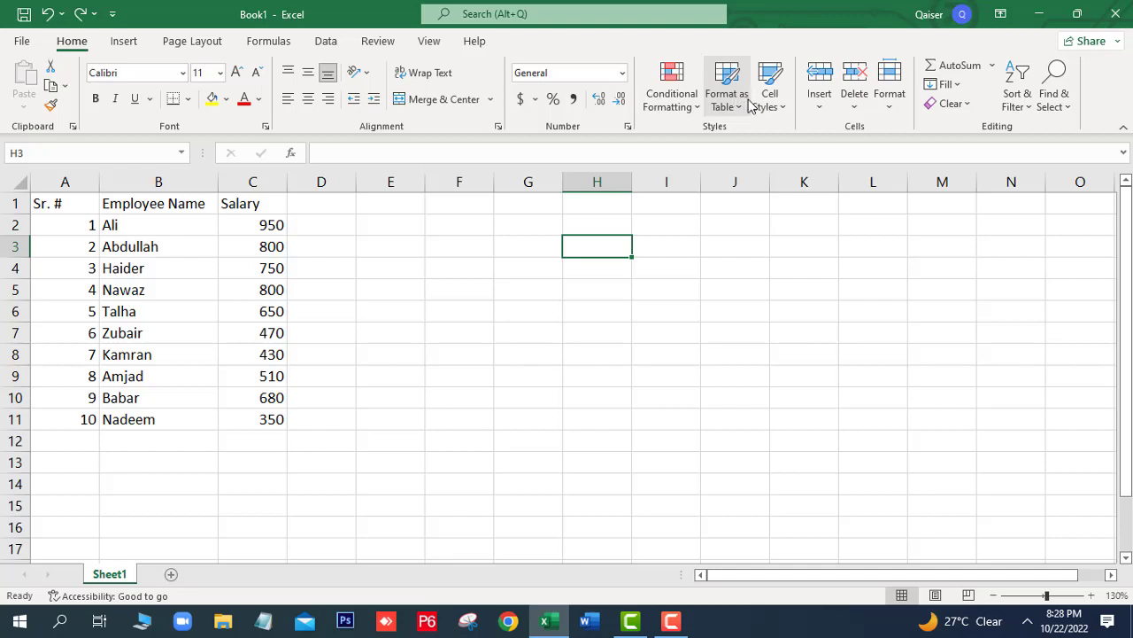
{"action": "left_click", "coordinate": [448, 363]}
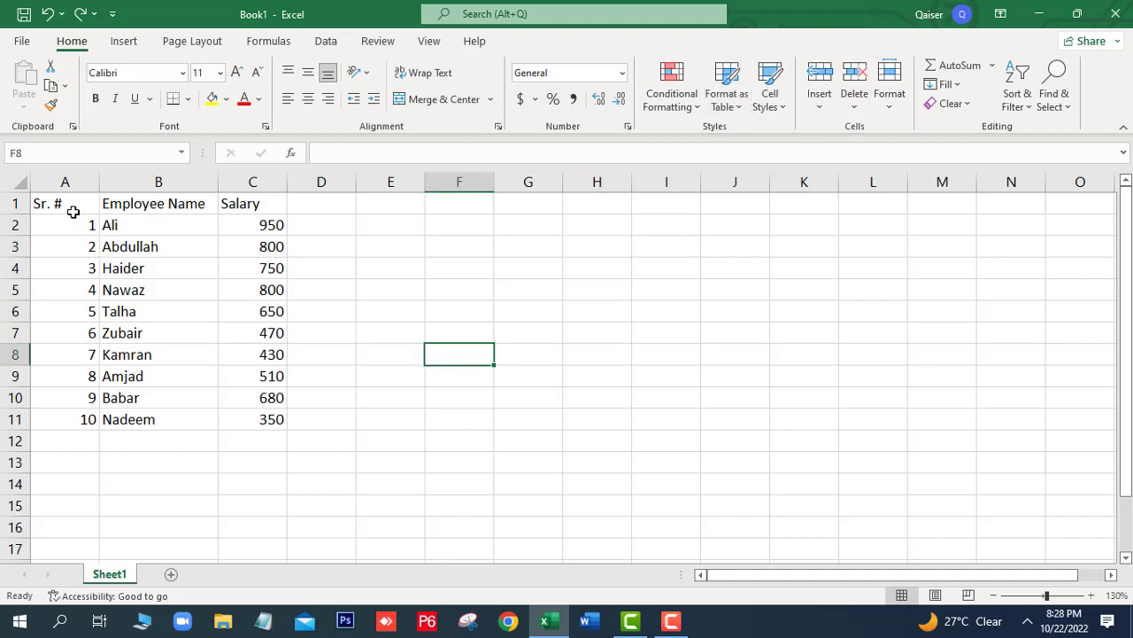
{"action": "left_click", "coordinate": [1092, 595]}
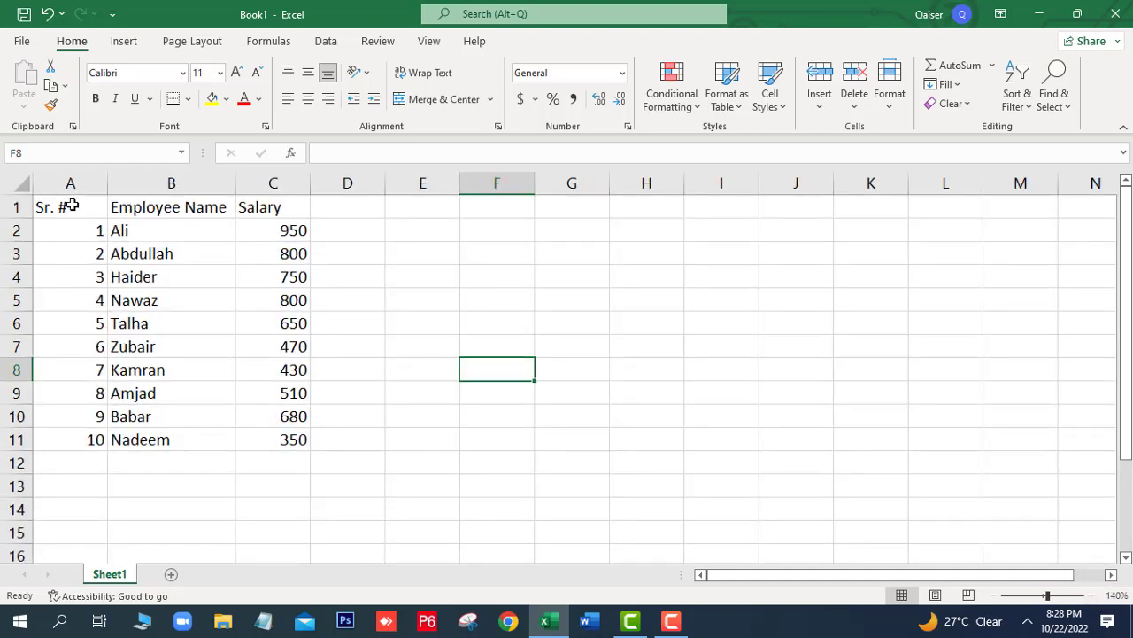
- Format A1:C11 as a light-style table with headers and filter buttons
{"action": "mouse_move", "coordinate": [71, 207]}
{"action": "left_mouse_down"}
{"action": "mouse_move", "coordinate": [298, 419]}
{"action": "mouse_move", "coordinate": [294, 440]}
{"action": "left_mouse_up"}
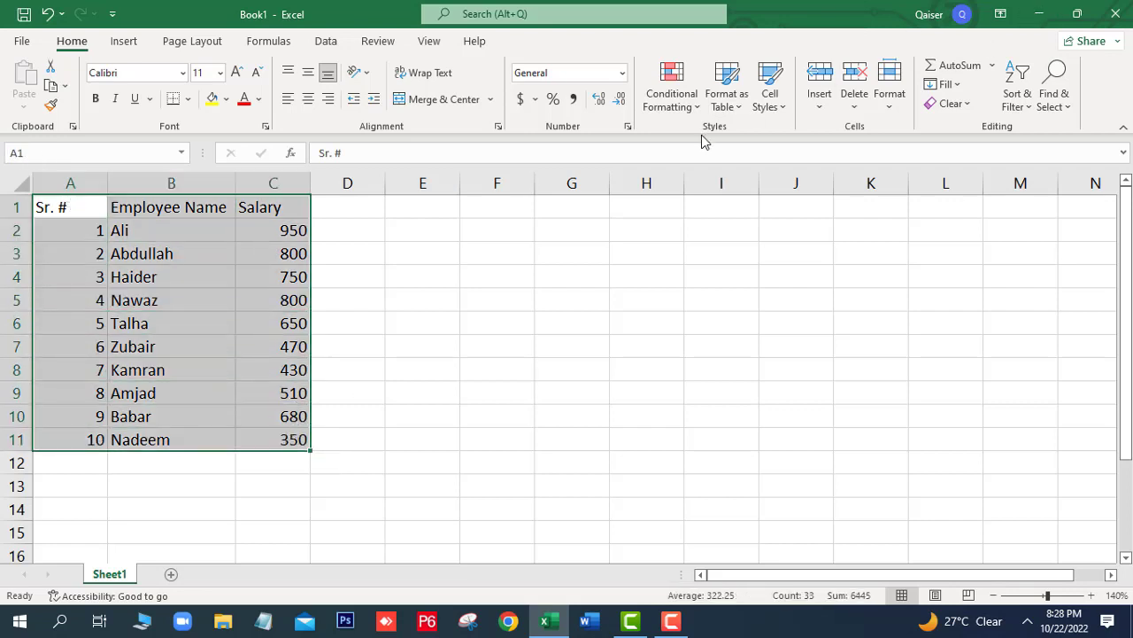
{"action": "left_click", "coordinate": [742, 109]}
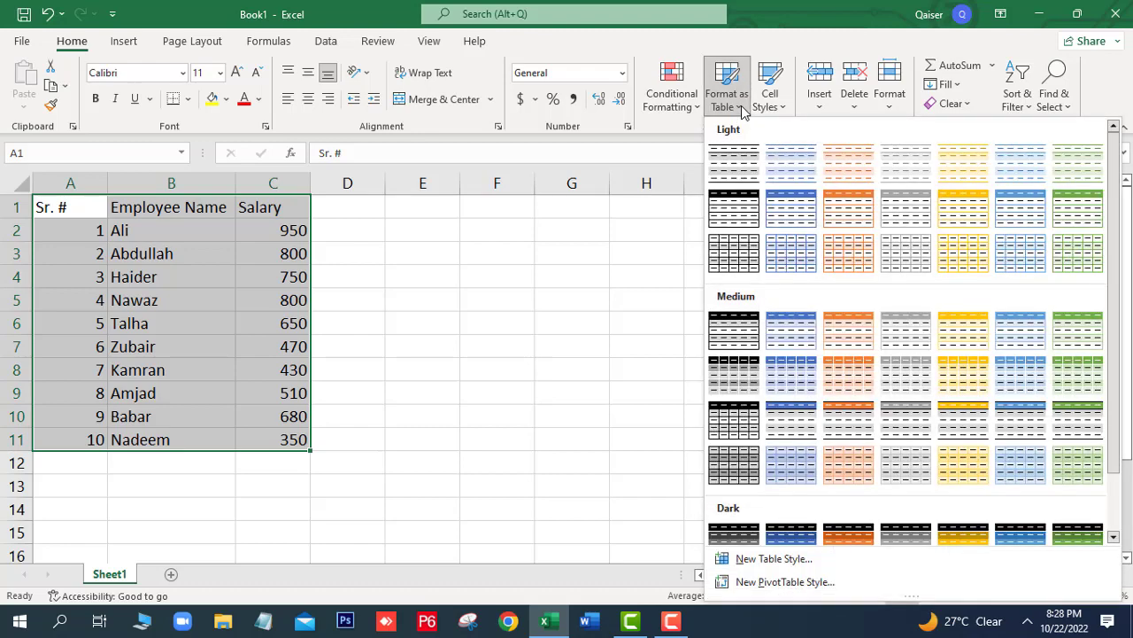
{"action": "left_click", "coordinate": [956, 211]}
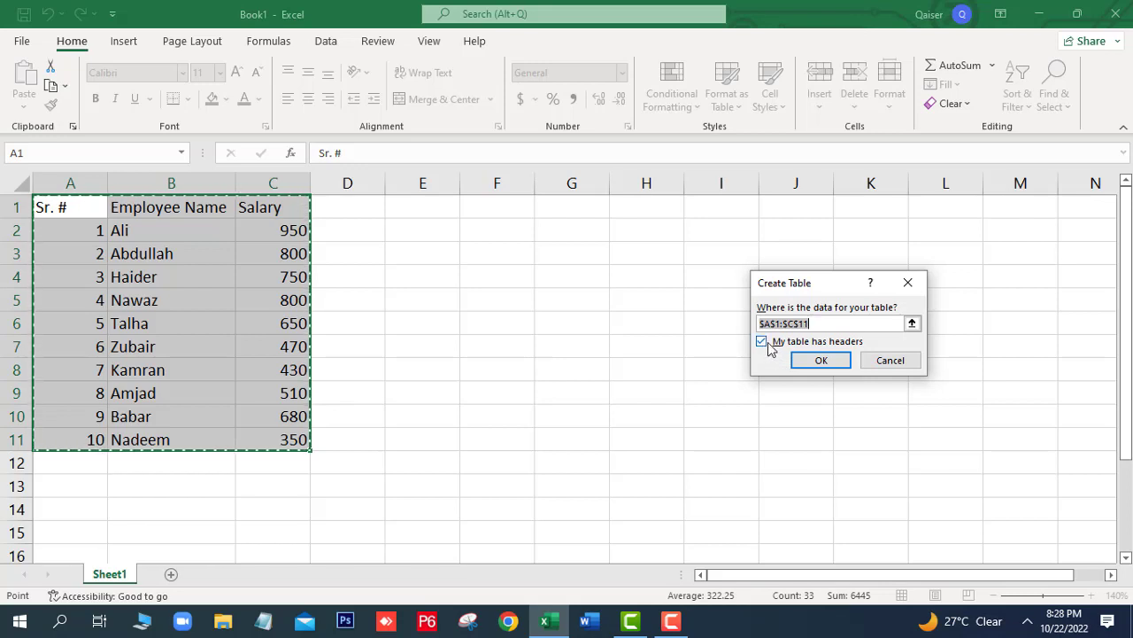
{"action": "left_click", "coordinate": [762, 341]}
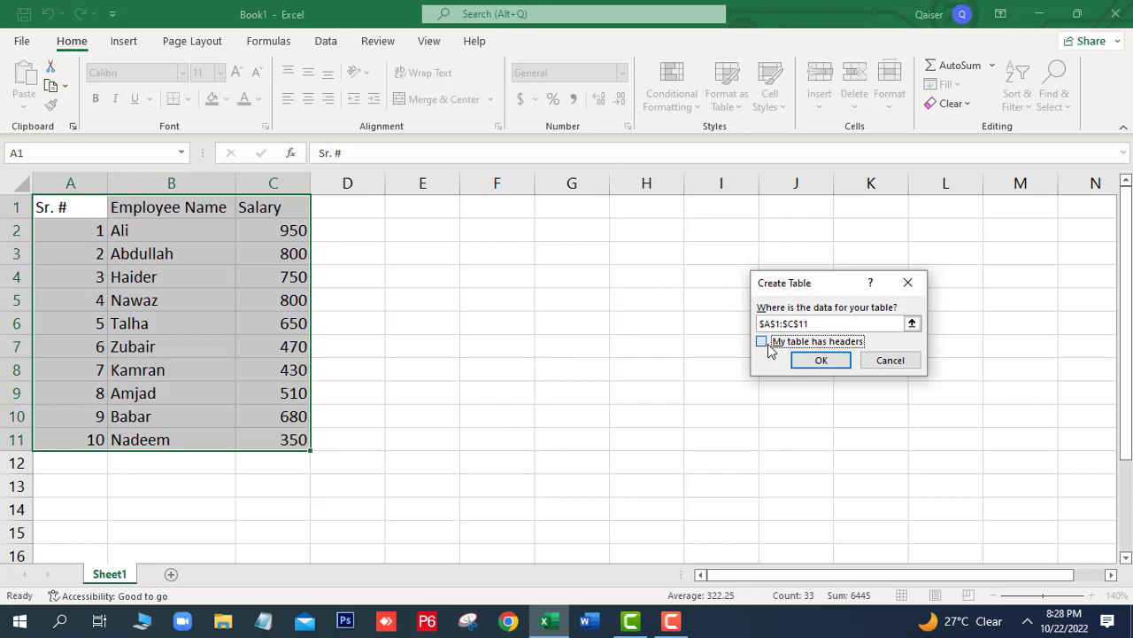
{"action": "left_click", "coordinate": [830, 365]}
{"action": "left_click", "coordinate": [549, 305]}
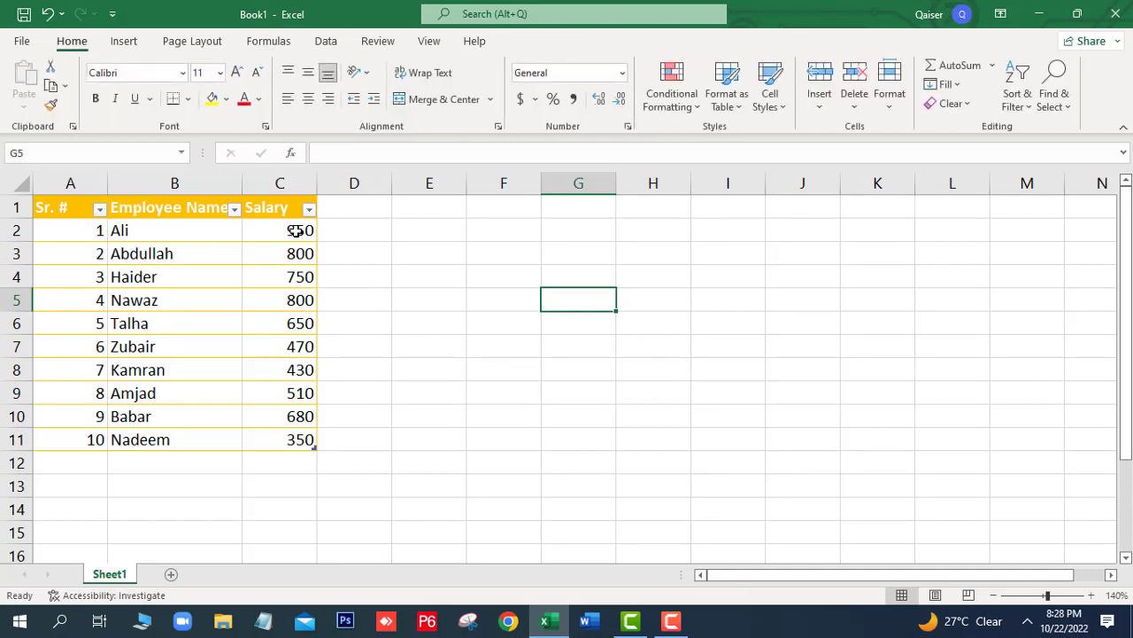
- Apply the Dark Blue, Table Style Dark 2 look to the table A1:C11
{"action": "left_click", "coordinate": [477, 272]}
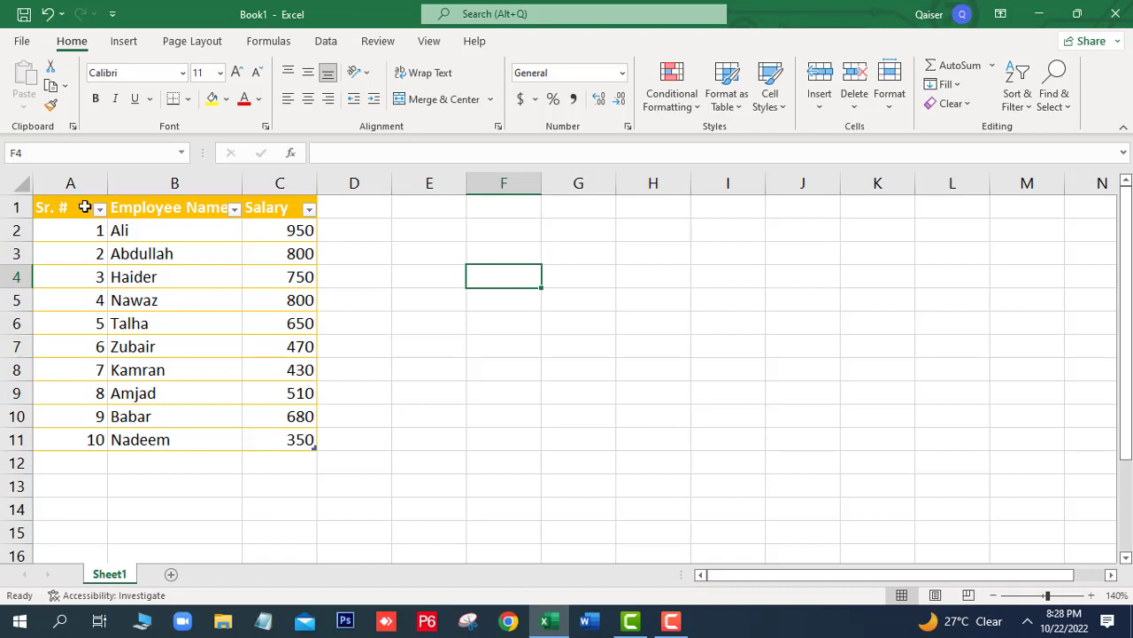
{"action": "mouse_move", "coordinate": [85, 206]}
{"action": "left_mouse_down"}
{"action": "mouse_move", "coordinate": [308, 361]}
{"action": "mouse_move", "coordinate": [308, 435]}
{"action": "left_mouse_up"}
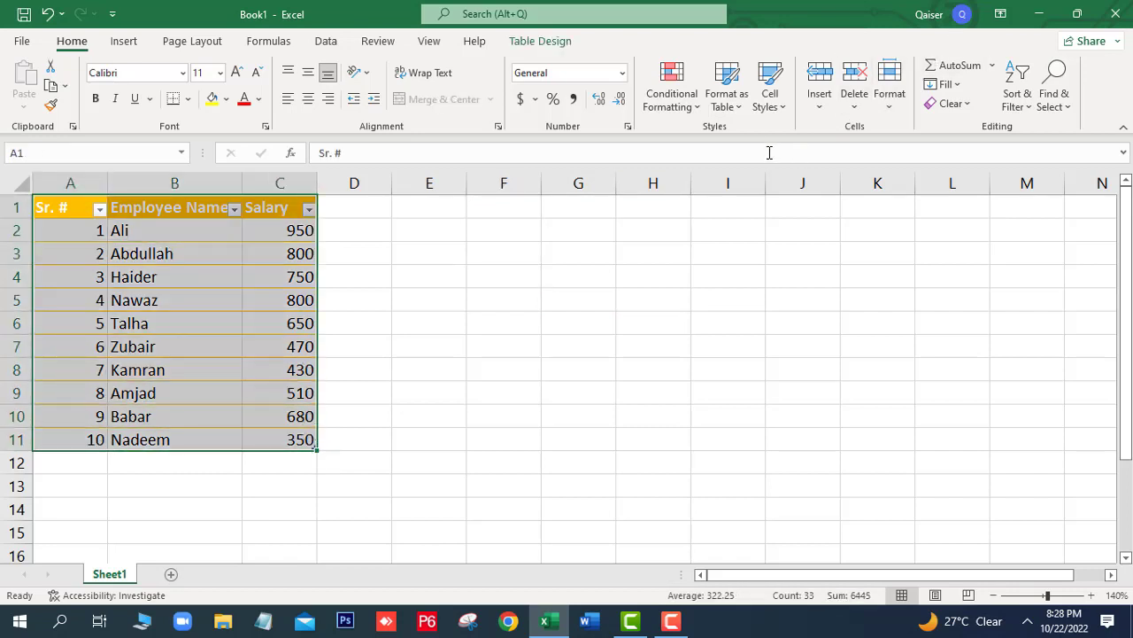
{"action": "left_click", "coordinate": [739, 111]}
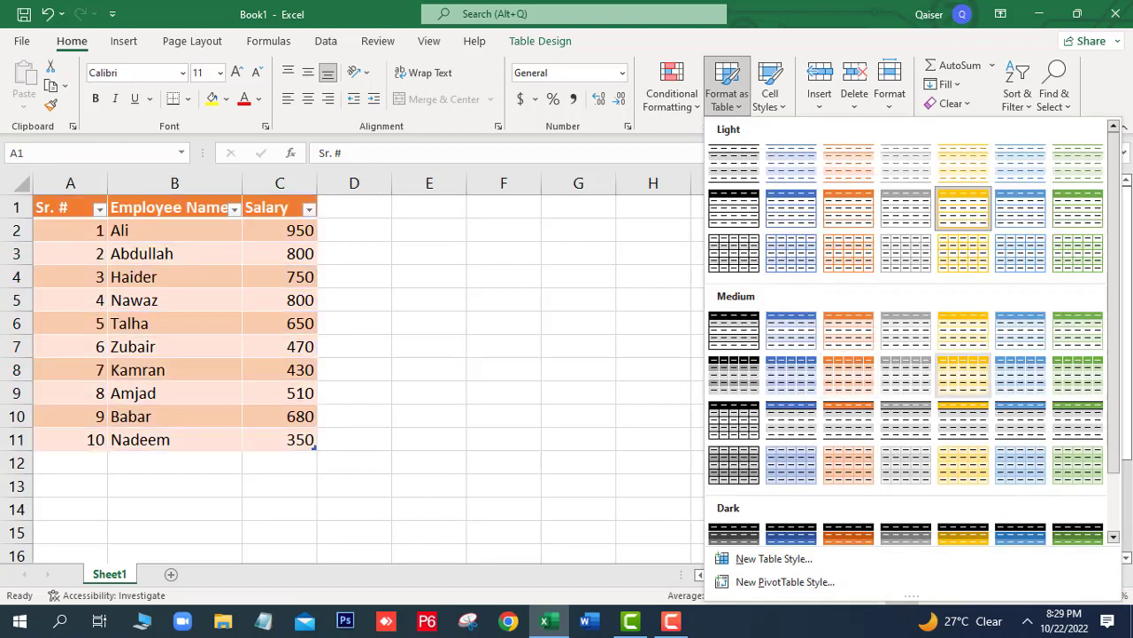
{"action": "scroll", "coordinate": [1114, 308], "scroll_direction": "down", "scroll_amount": 2}
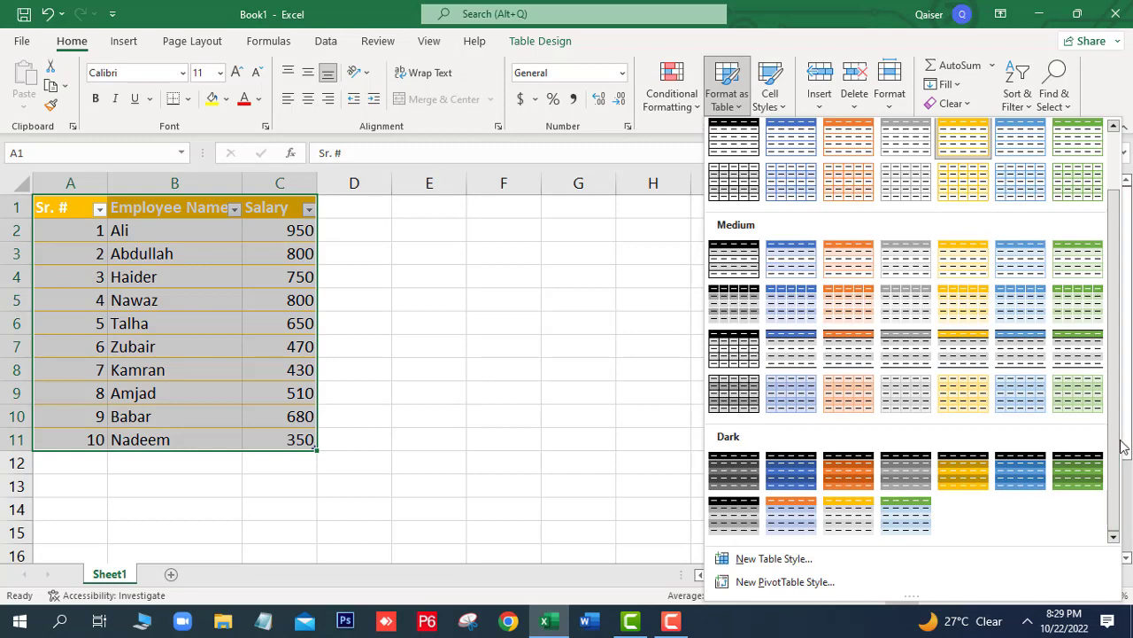
{"action": "left_click", "coordinate": [794, 481]}
{"action": "left_click", "coordinate": [438, 376]}
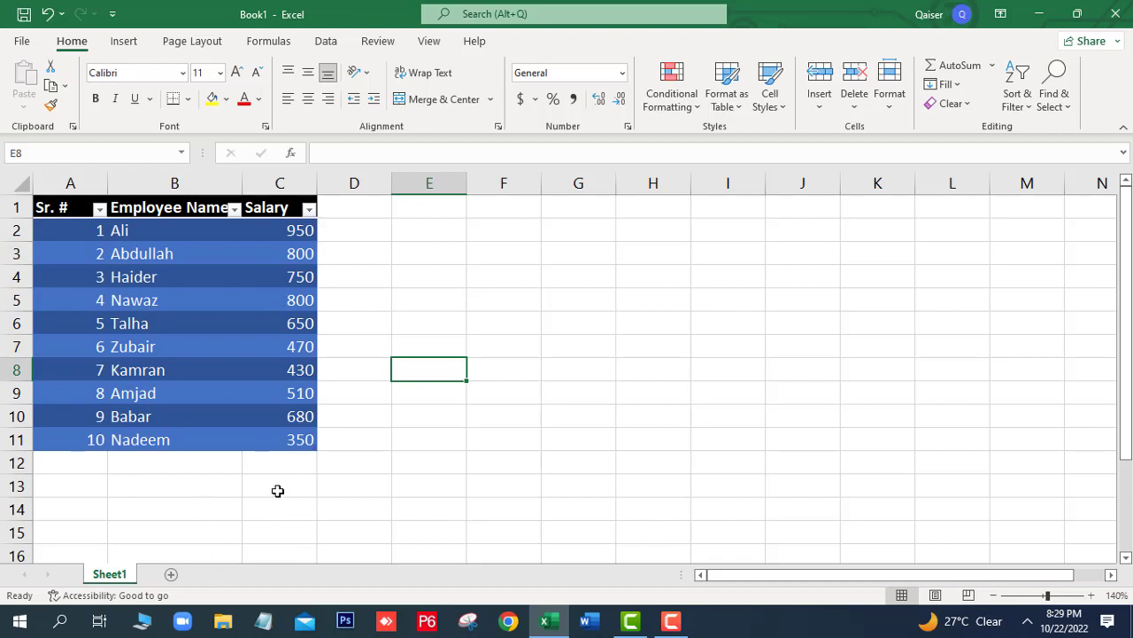
{"action": "left_click_drag", "start_coordinate": [78, 213], "coordinate": [286, 439]}
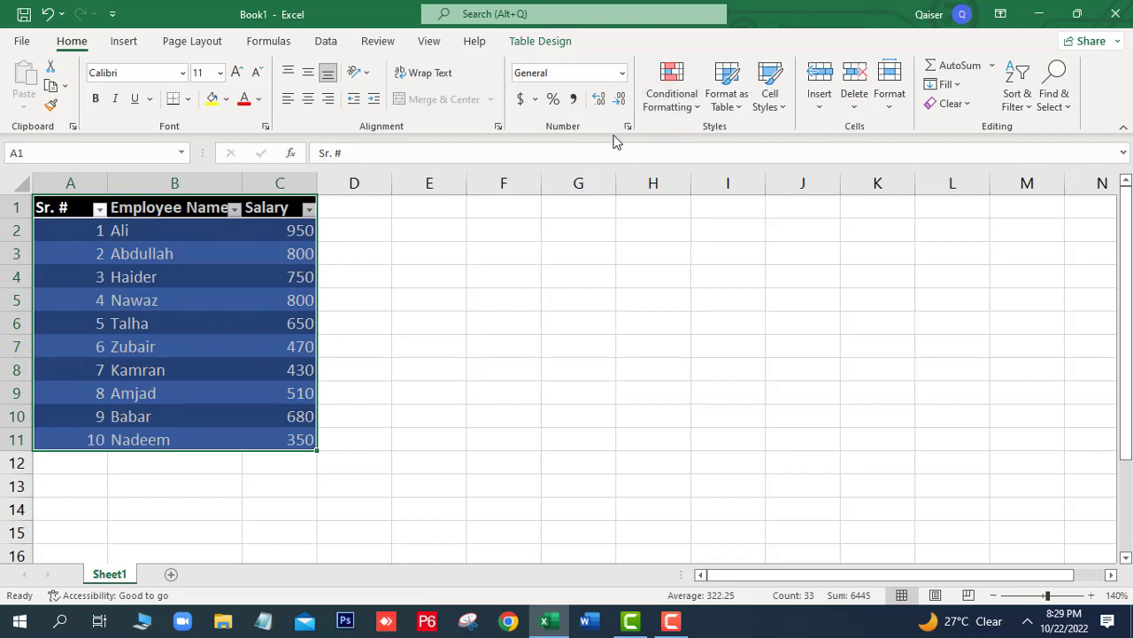
- Toggle the header row off and back on, then add a Total row beneath the table
{"action": "left_click", "coordinate": [534, 44]}
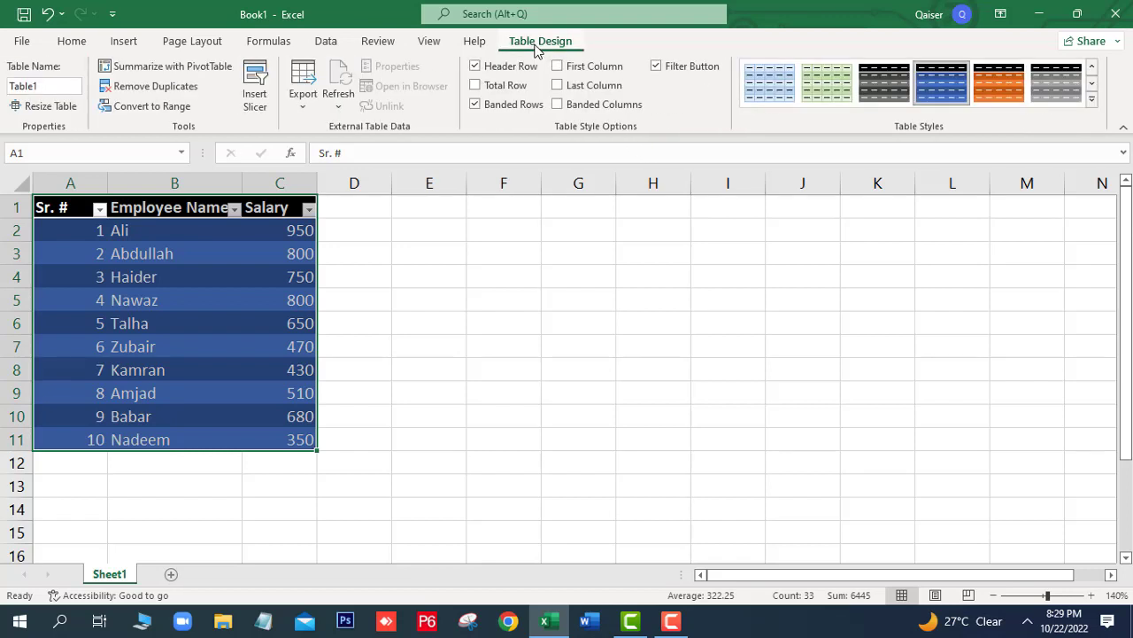
{"action": "left_click", "coordinate": [477, 68]}
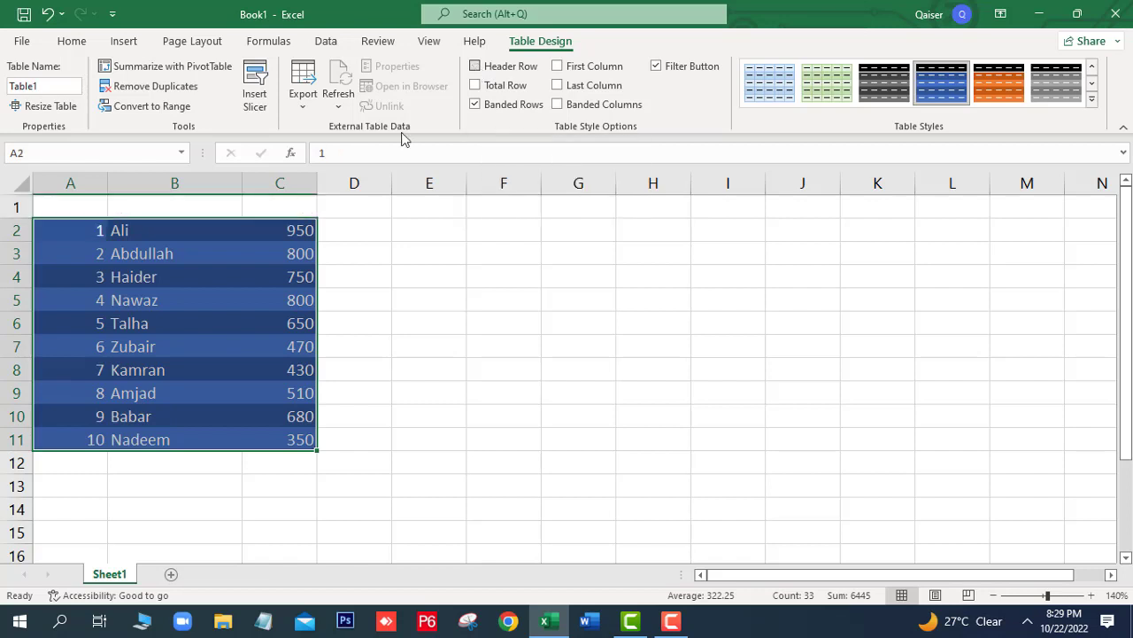
{"action": "left_click", "coordinate": [475, 67]}
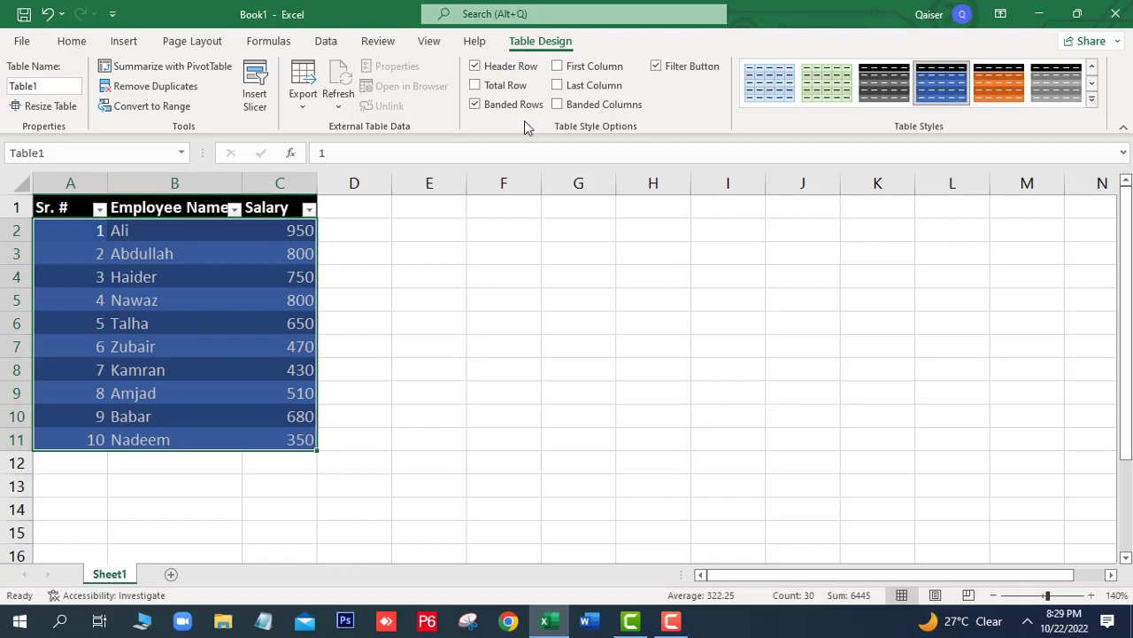
{"action": "left_click", "coordinate": [476, 86]}
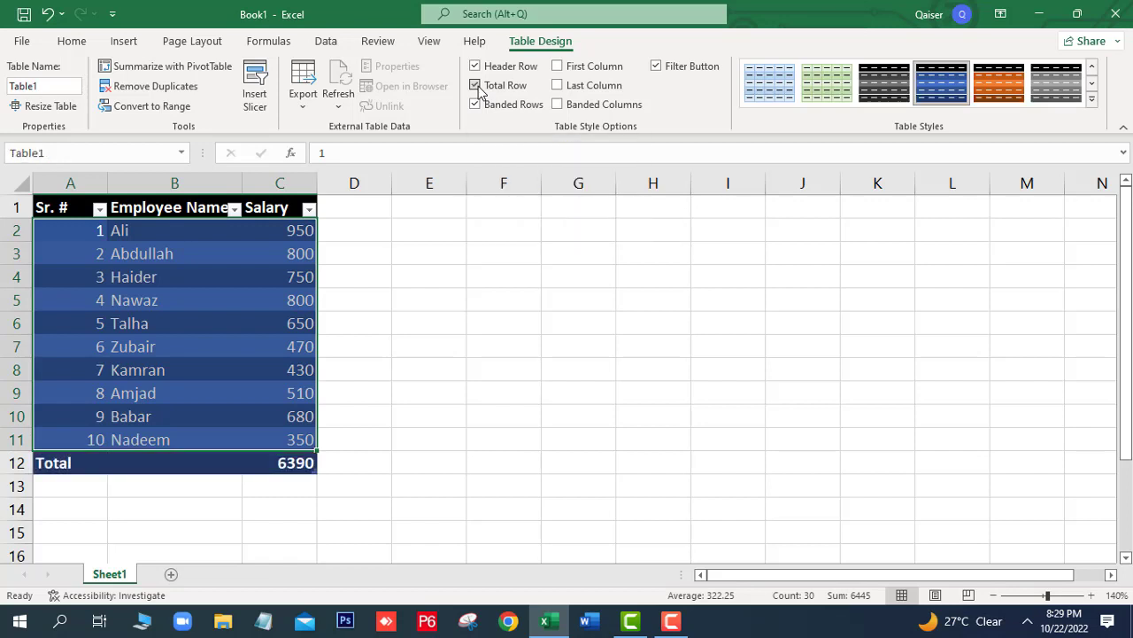
{"action": "left_click", "coordinate": [476, 85]}
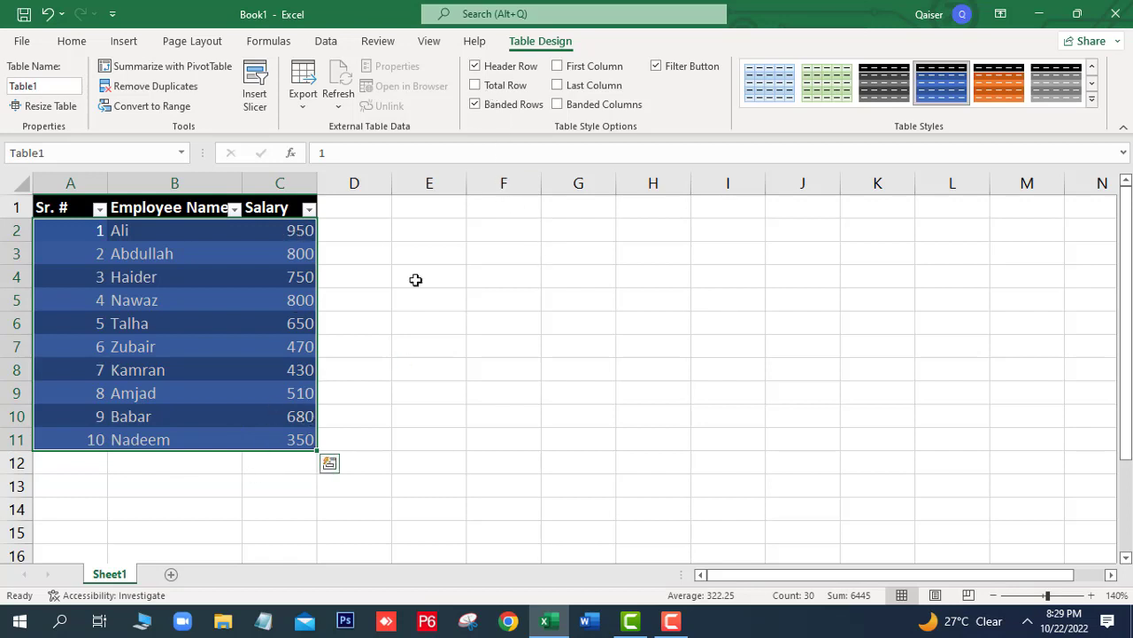
{"action": "left_click", "coordinate": [476, 85]}
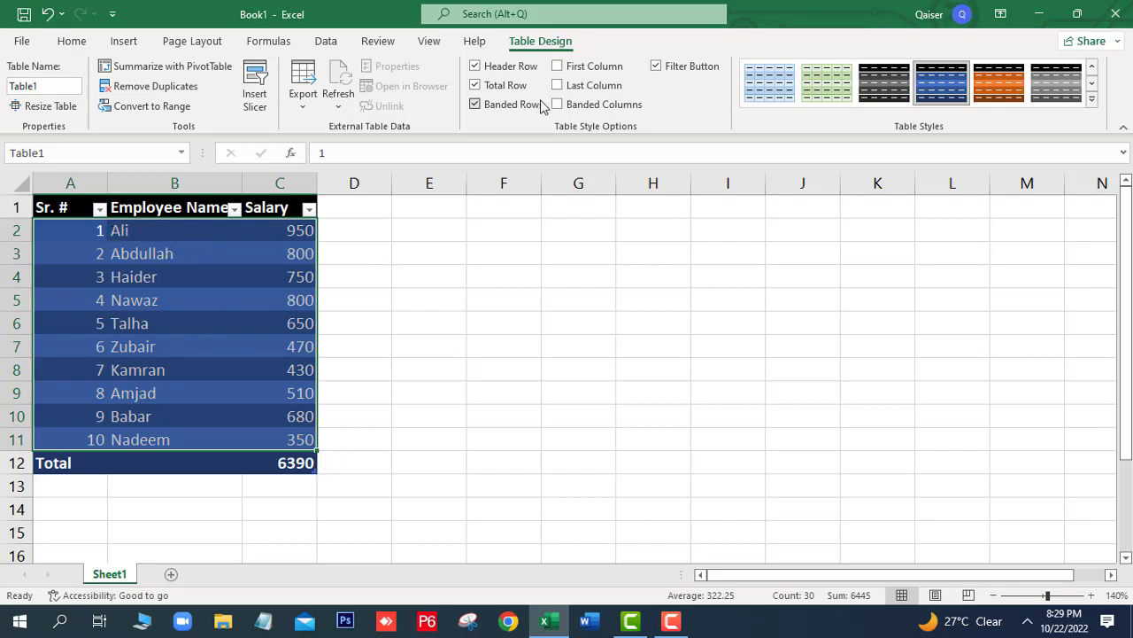
- Try banded rows, first/last column emphasis and banded columns, keeping only banded rows
{"action": "left_click", "coordinate": [477, 105]}
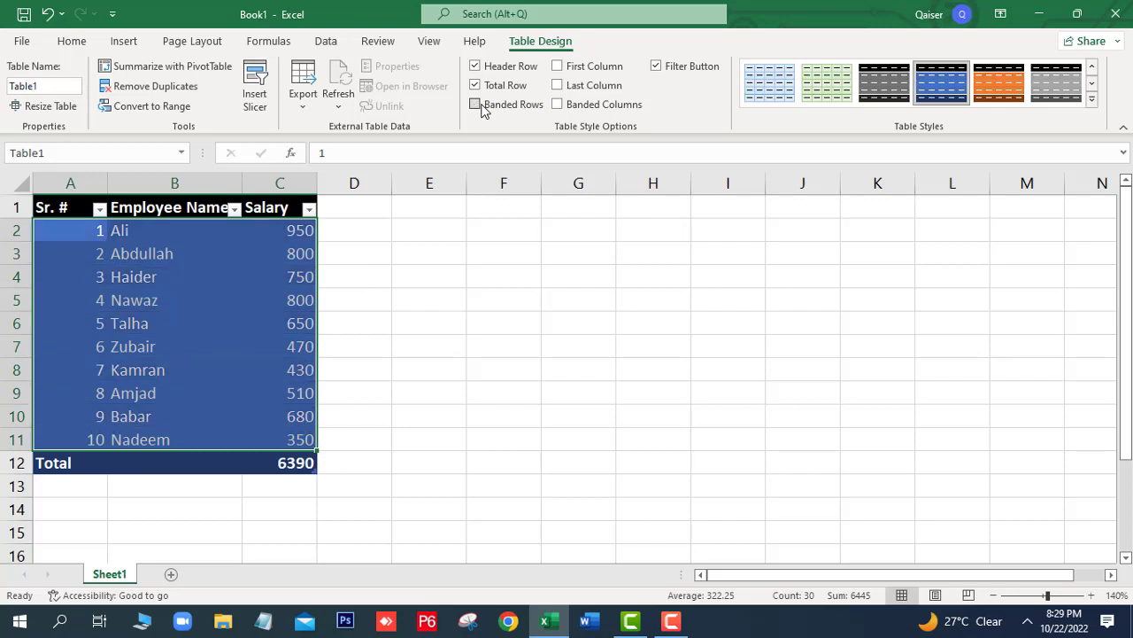
{"action": "left_click", "coordinate": [478, 105]}
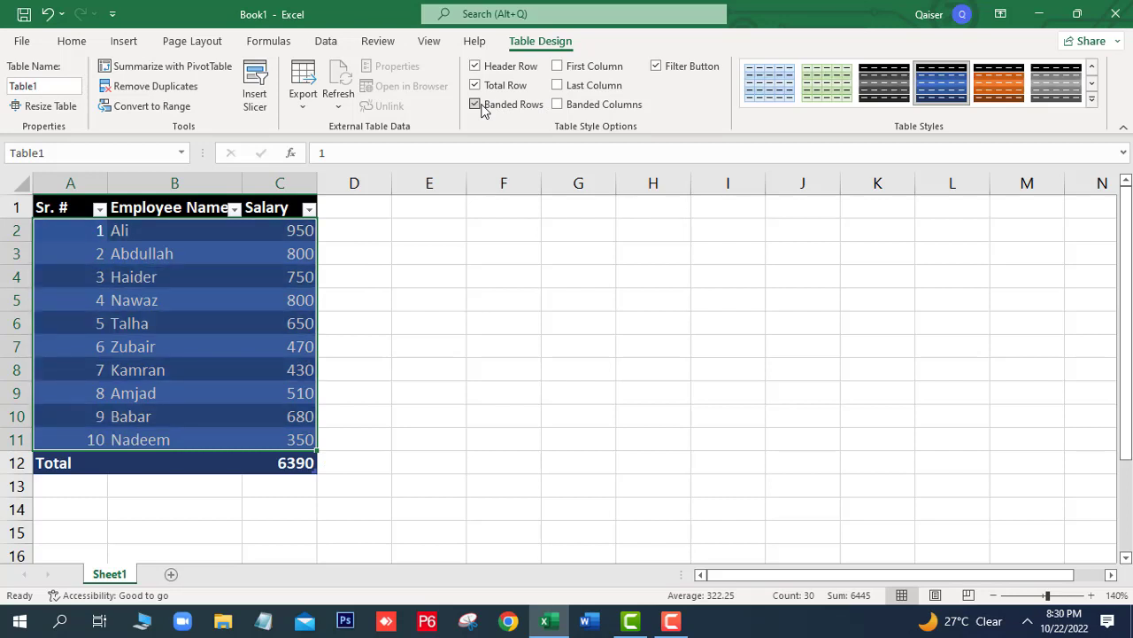
{"action": "left_click", "coordinate": [481, 105]}
{"action": "left_click", "coordinate": [482, 106]}
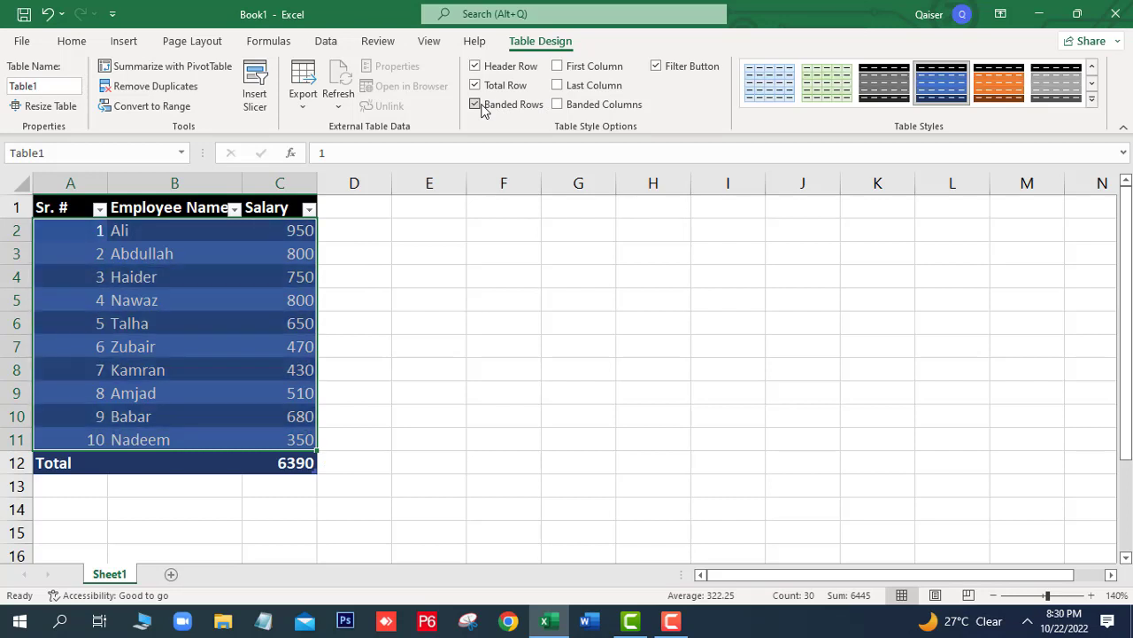
{"action": "left_click", "coordinate": [569, 69]}
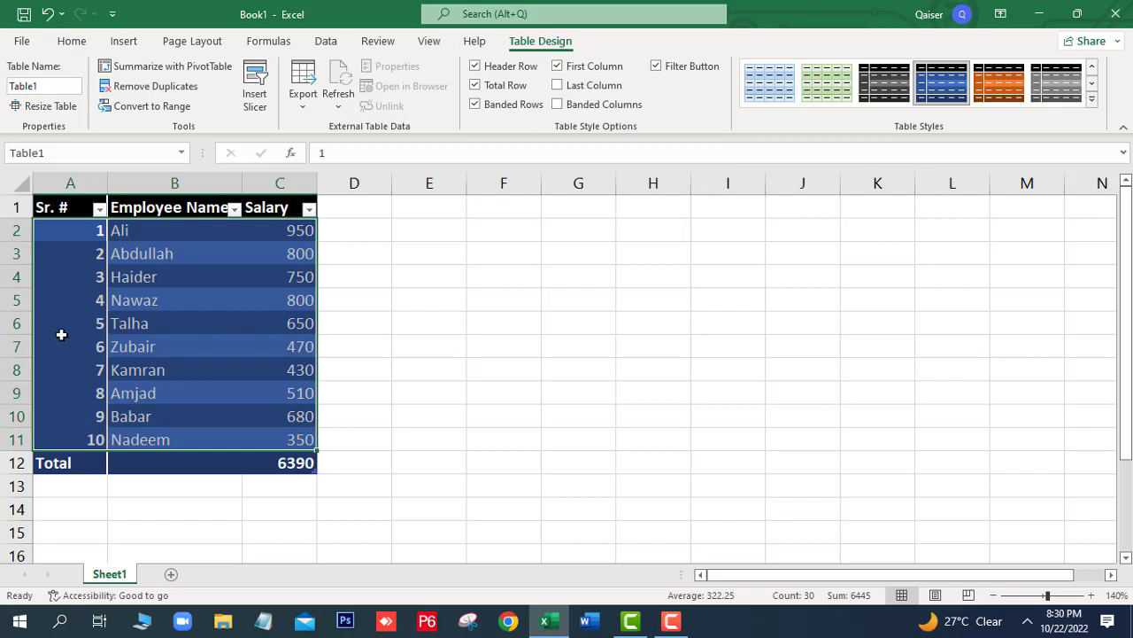
{"action": "left_click", "coordinate": [558, 86]}
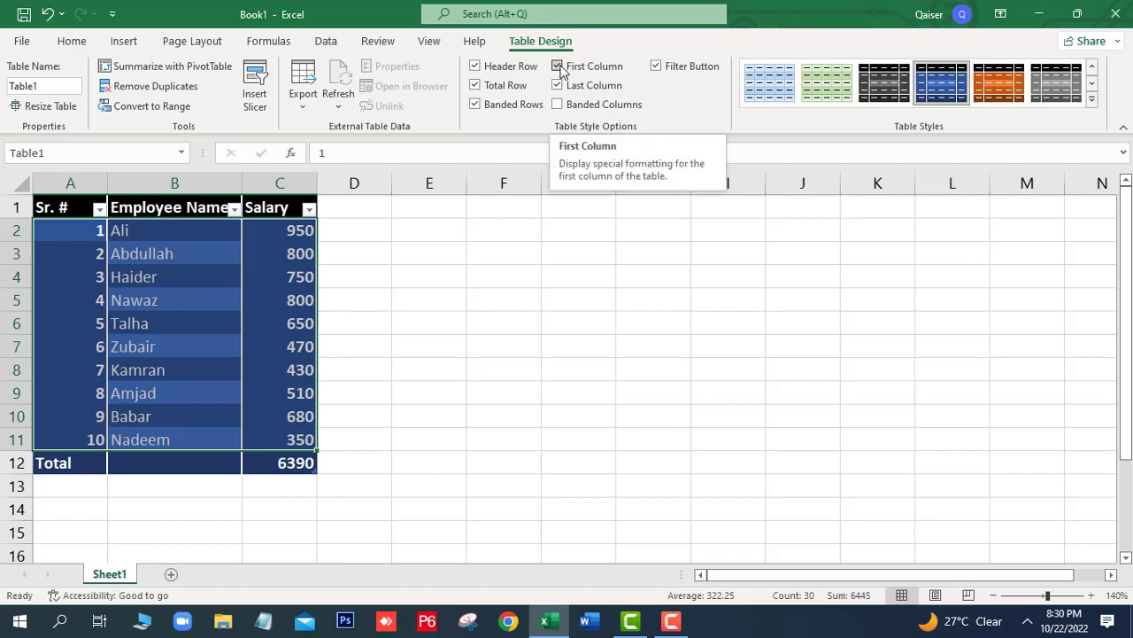
{"action": "left_click", "coordinate": [558, 68]}
{"action": "left_click", "coordinate": [558, 85]}
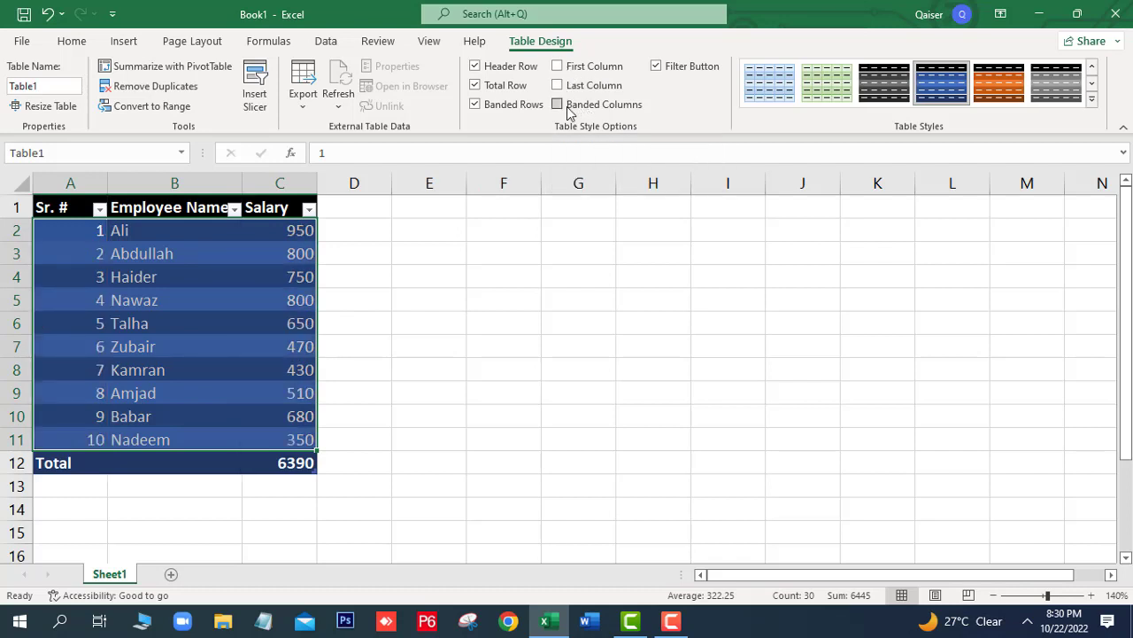
{"action": "left_click", "coordinate": [557, 104]}
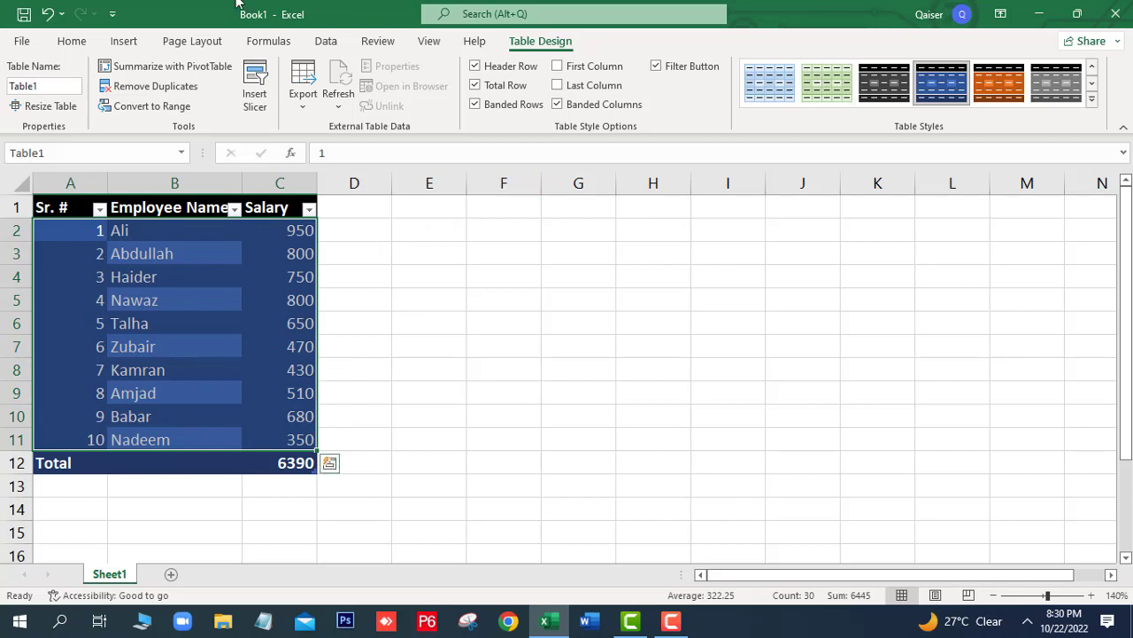
{"action": "left_click", "coordinate": [47, 15]}
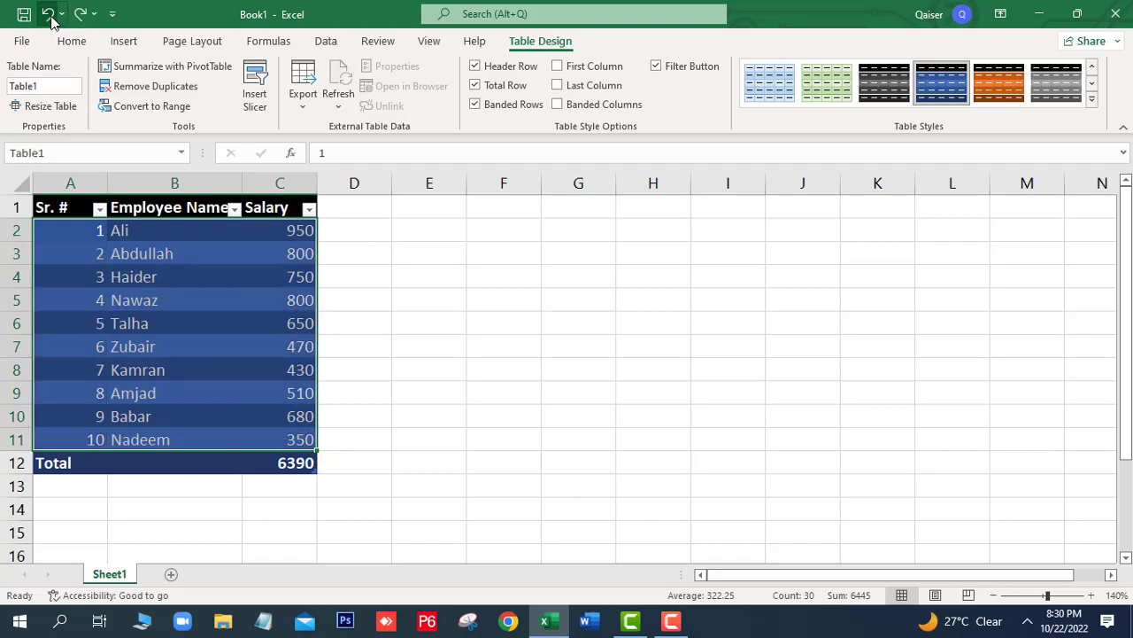
- Apply Orange, Table Style Medium 10 to the salary table
{"action": "left_click", "coordinate": [1092, 99]}
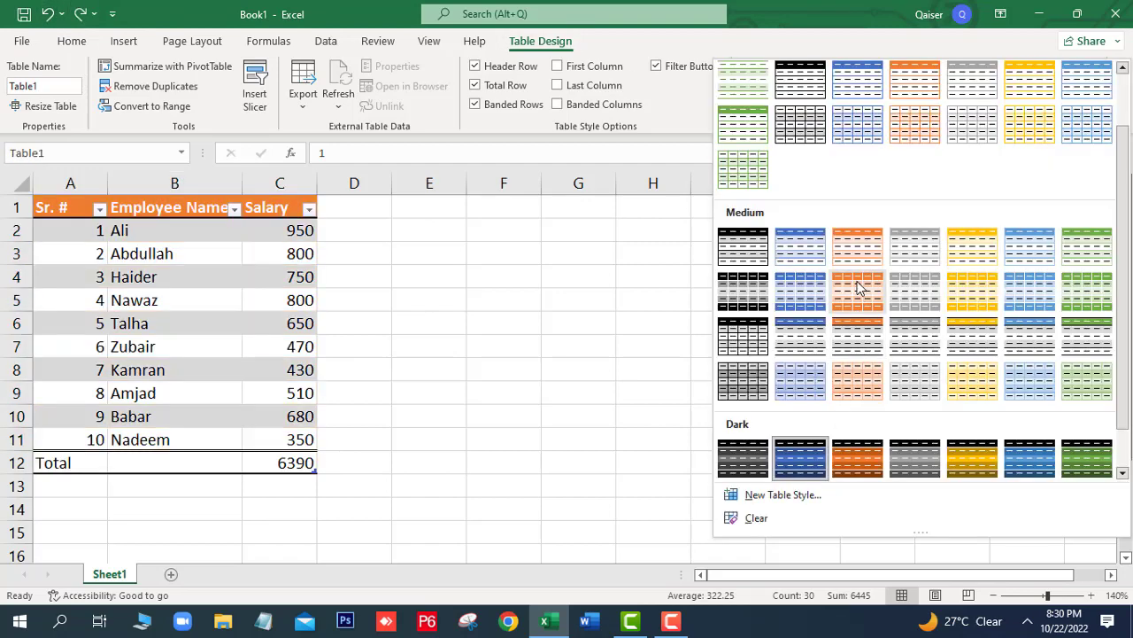
{"action": "left_click", "coordinate": [856, 292]}
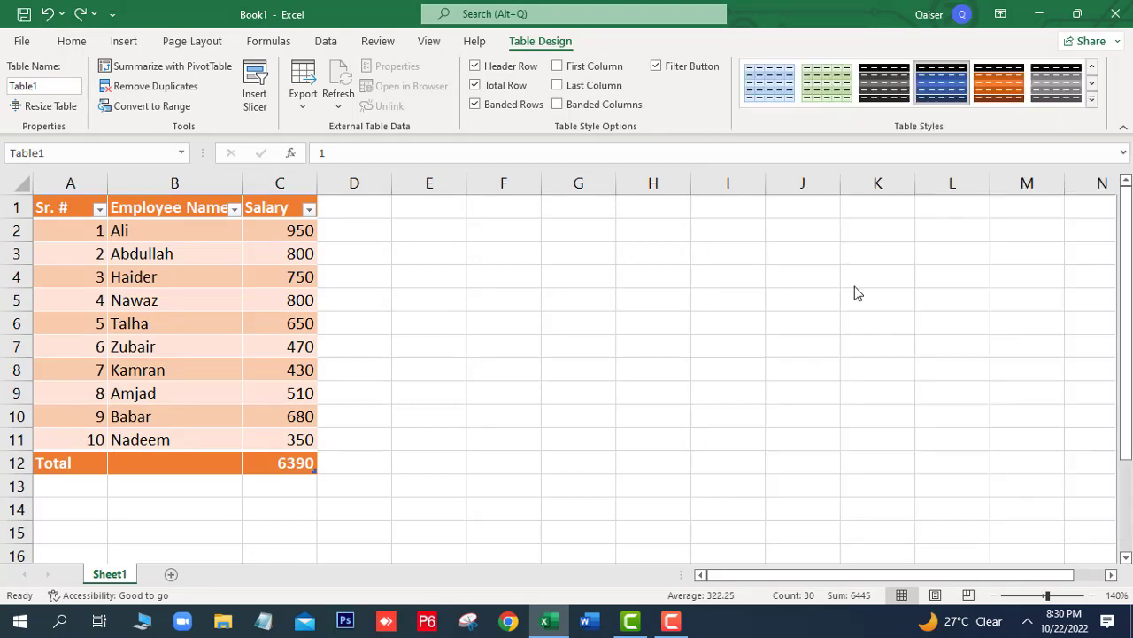
{"action": "left_click", "coordinate": [579, 369]}
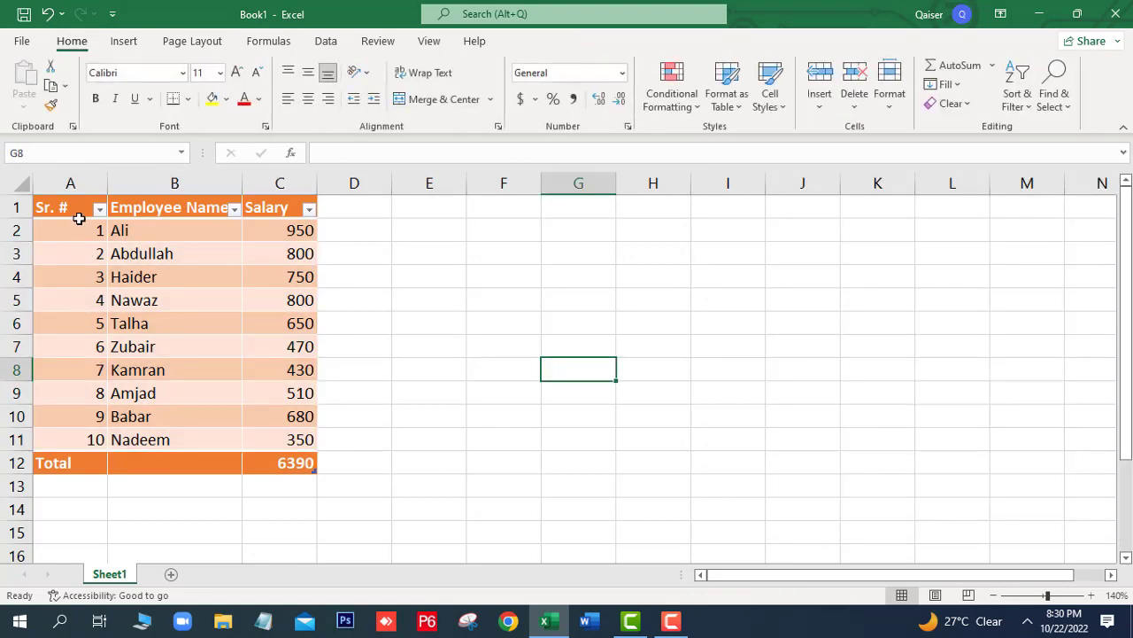
{"action": "mouse_move", "coordinate": [76, 208]}
{"action": "left_mouse_down"}
{"action": "mouse_move", "coordinate": [299, 394]}
{"action": "mouse_move", "coordinate": [300, 438]}
{"action": "left_mouse_up"}
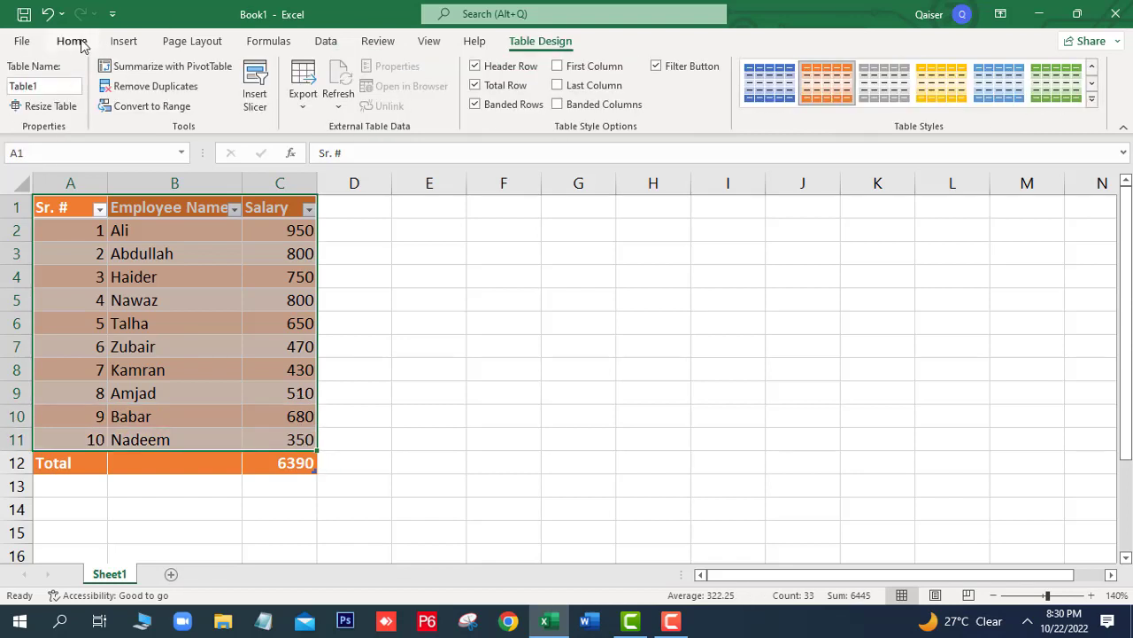
- Set the Salary total in C12 to show the maximum salary
{"action": "left_click", "coordinate": [76, 42]}
{"action": "left_click", "coordinate": [380, 442]}
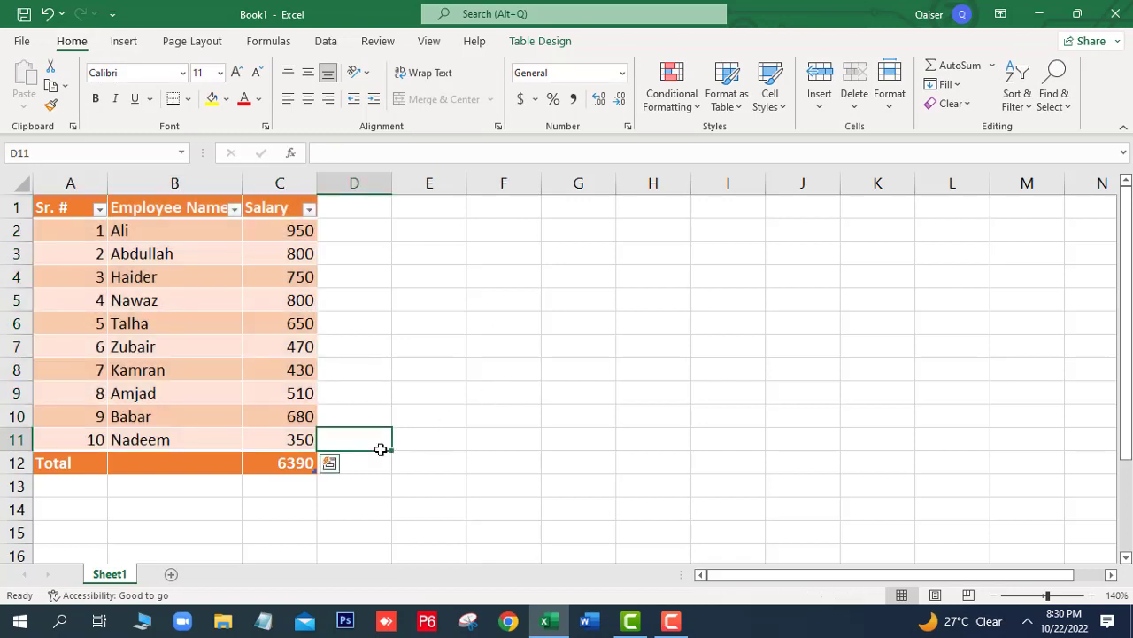
{"action": "left_click", "coordinate": [299, 466]}
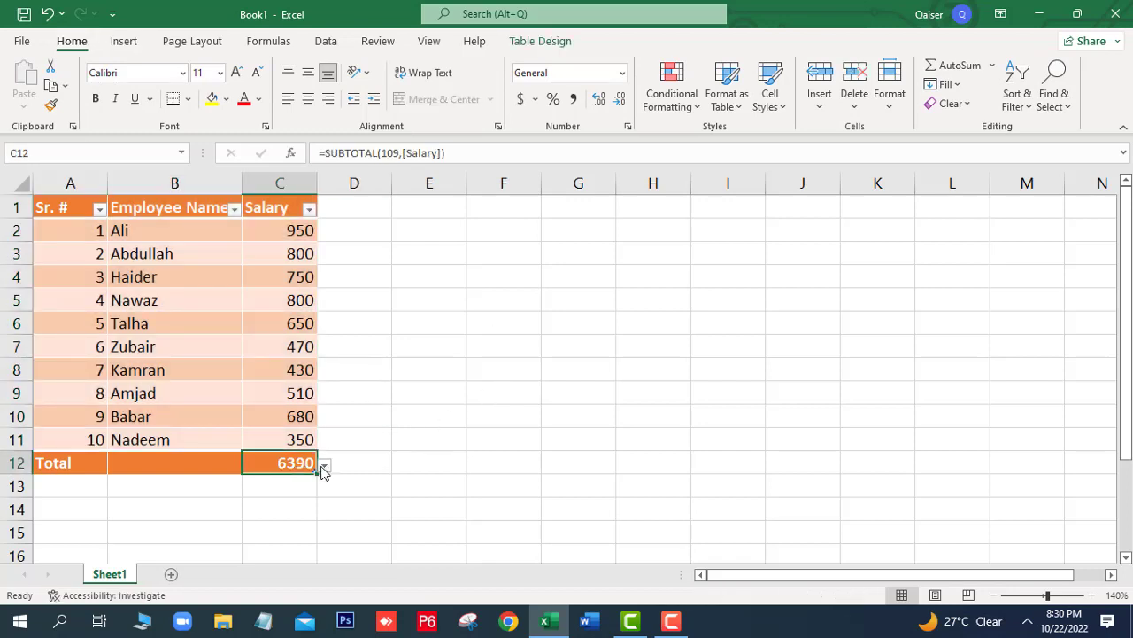
{"action": "left_click", "coordinate": [324, 466]}
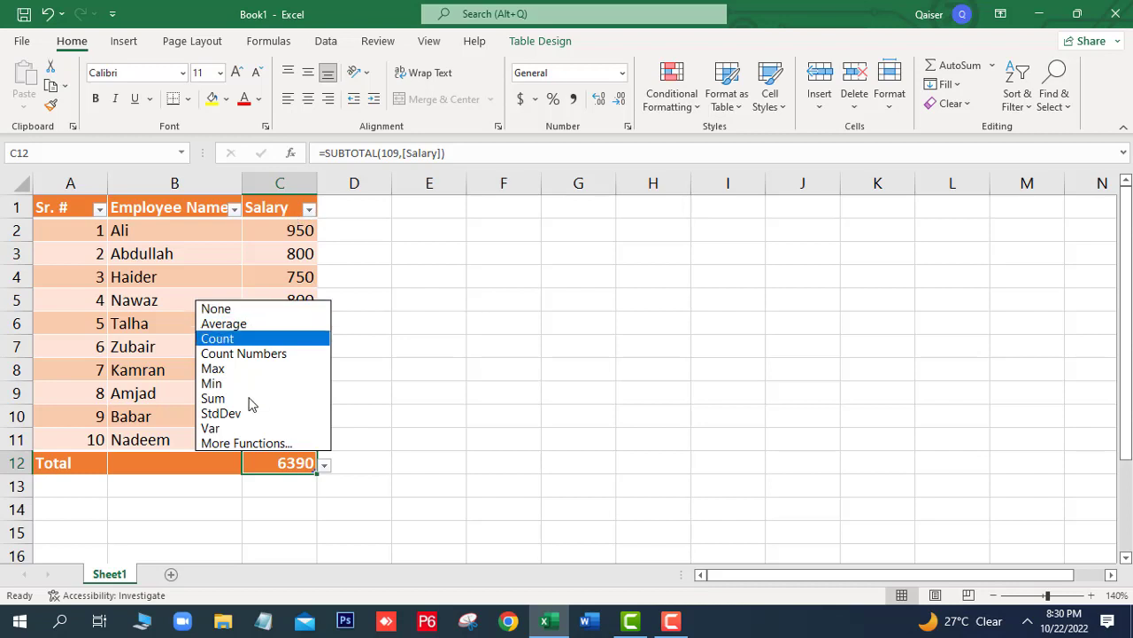
{"action": "left_click", "coordinate": [214, 368]}
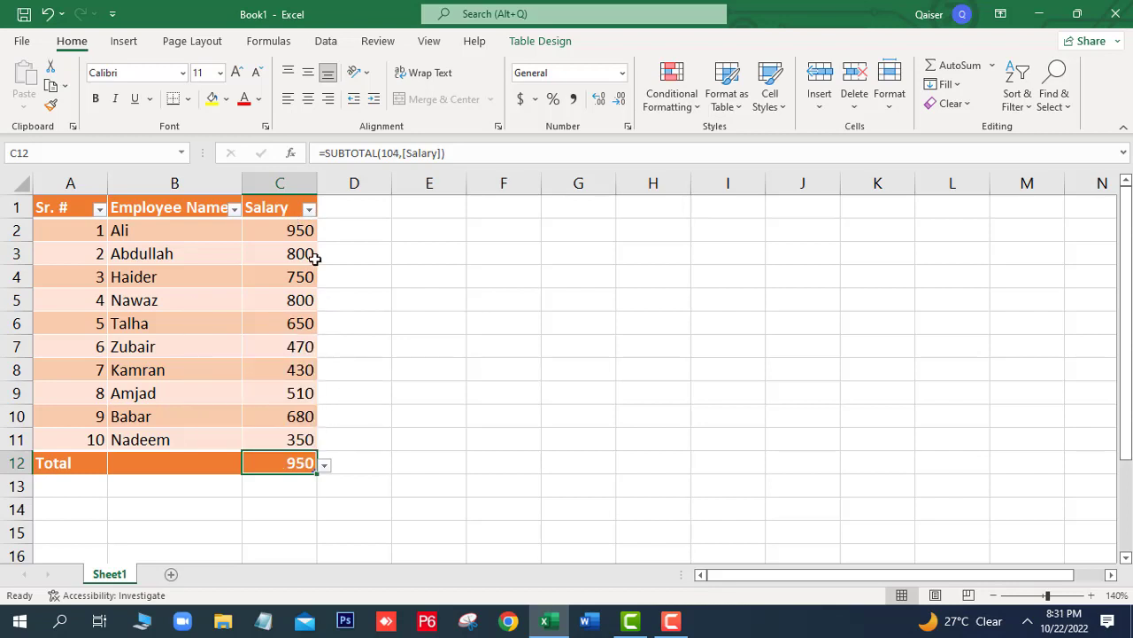
- Try Max and None on the A12 total, then undo back to the 'Total' label
{"action": "key", "text": "ctrl+a"}
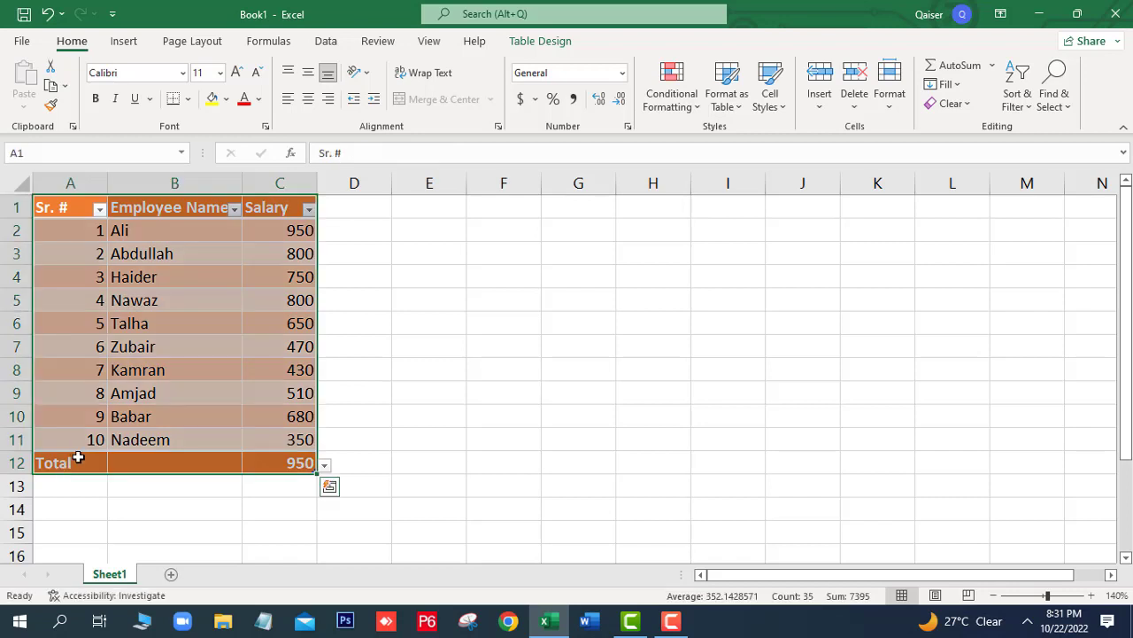
{"action": "left_click", "coordinate": [77, 457]}
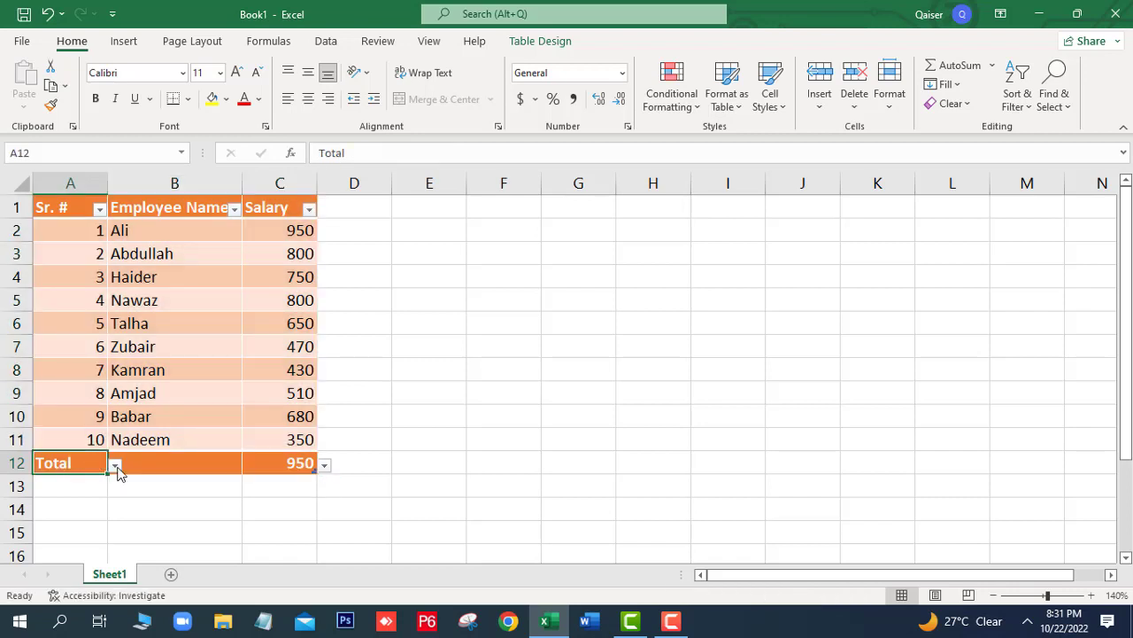
{"action": "left_click", "coordinate": [116, 466]}
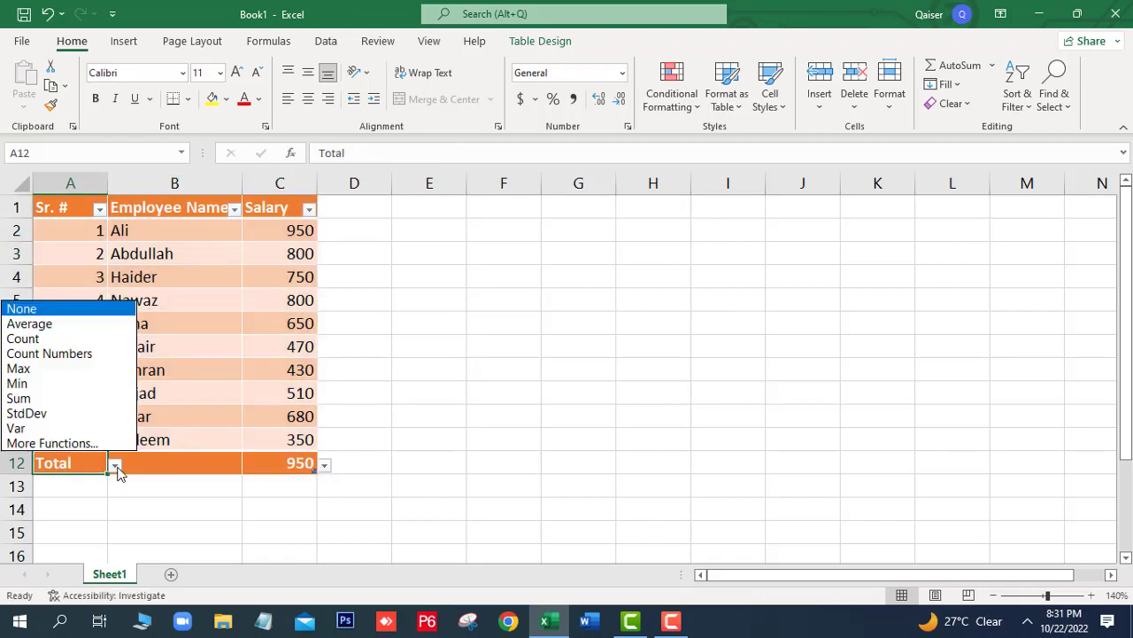
{"action": "left_click", "coordinate": [26, 368]}
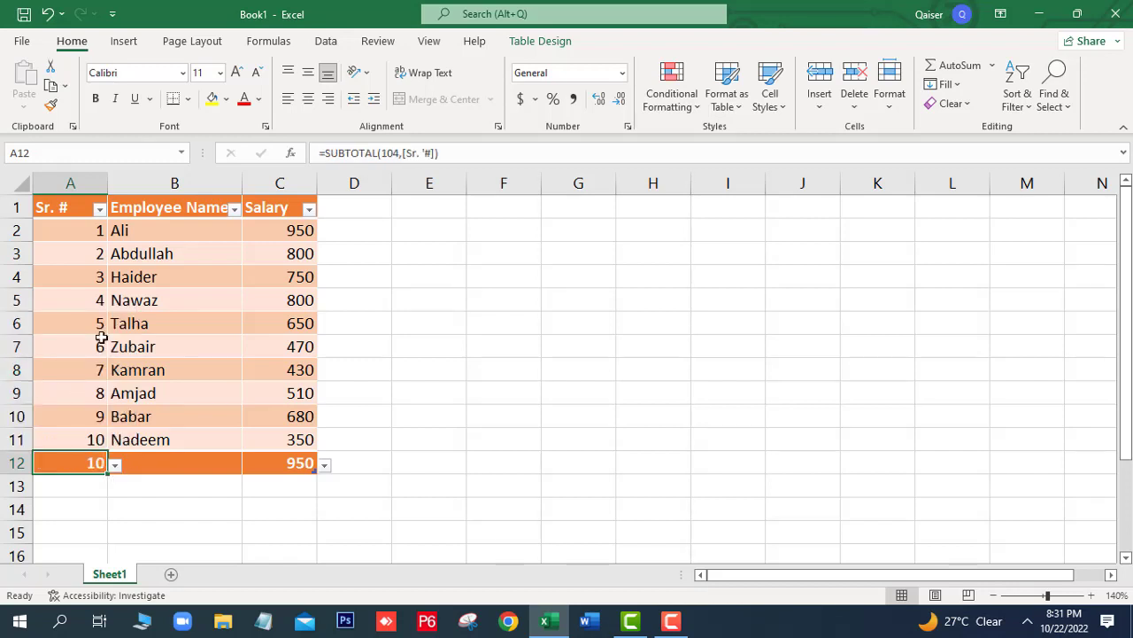
{"action": "left_click", "coordinate": [115, 466]}
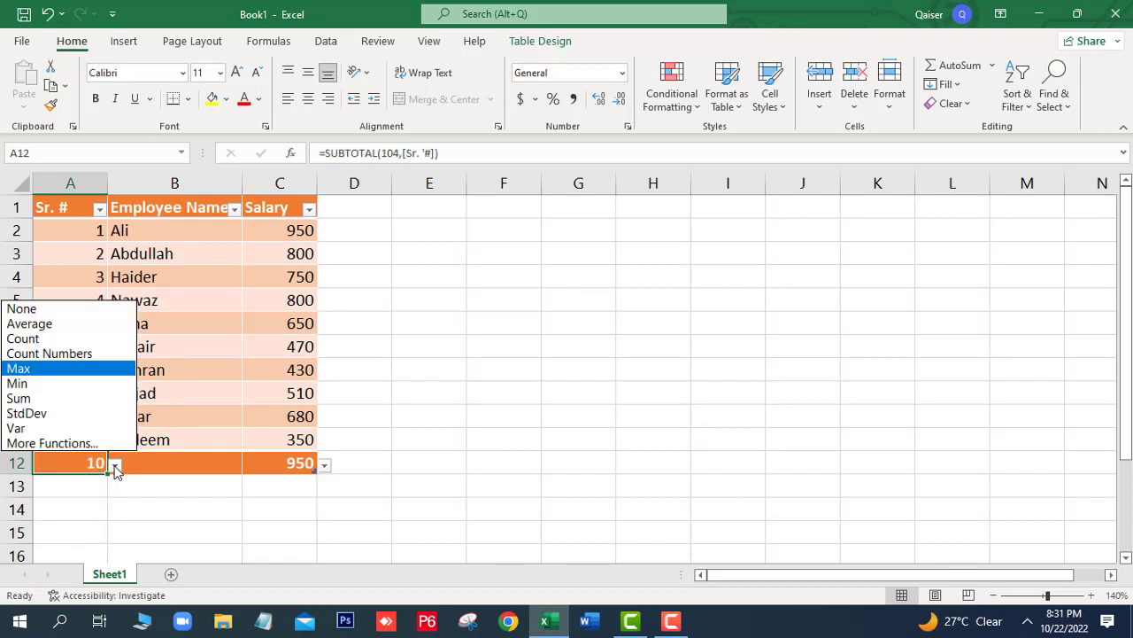
{"action": "left_click", "coordinate": [94, 462]}
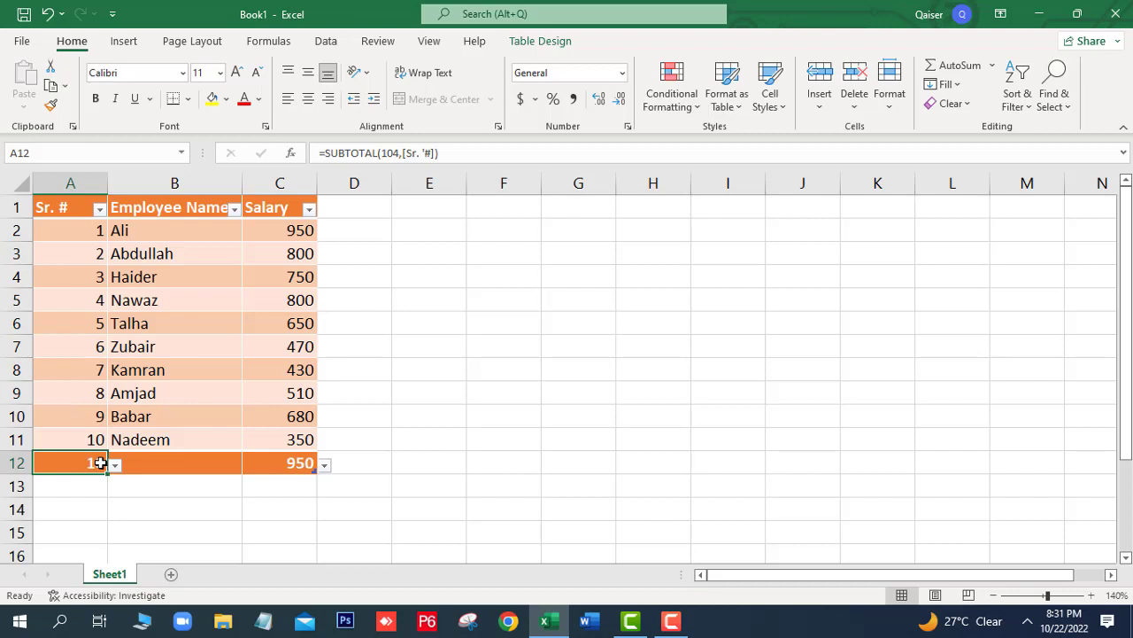
{"action": "left_click", "coordinate": [115, 467]}
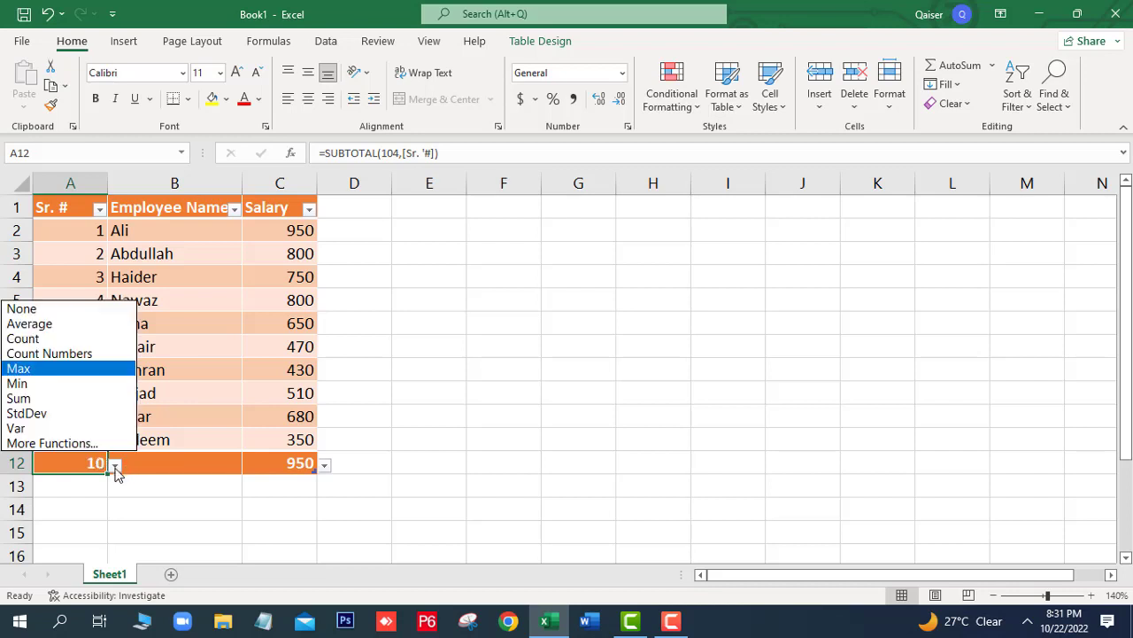
{"action": "left_click", "coordinate": [52, 309]}
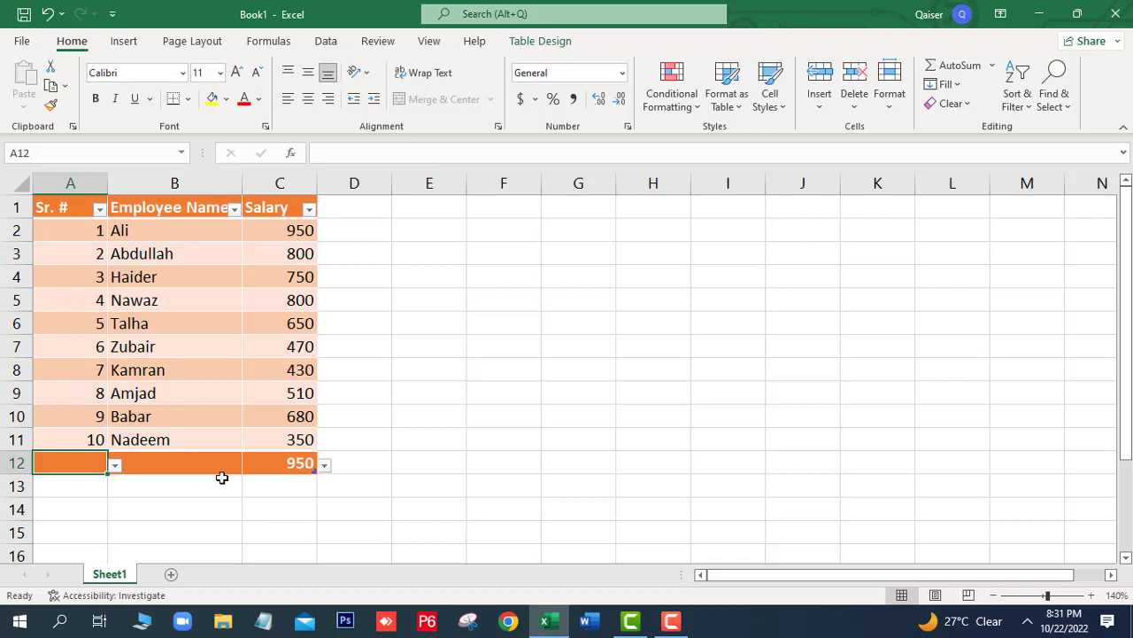
{"action": "left_click", "coordinate": [46, 12]}
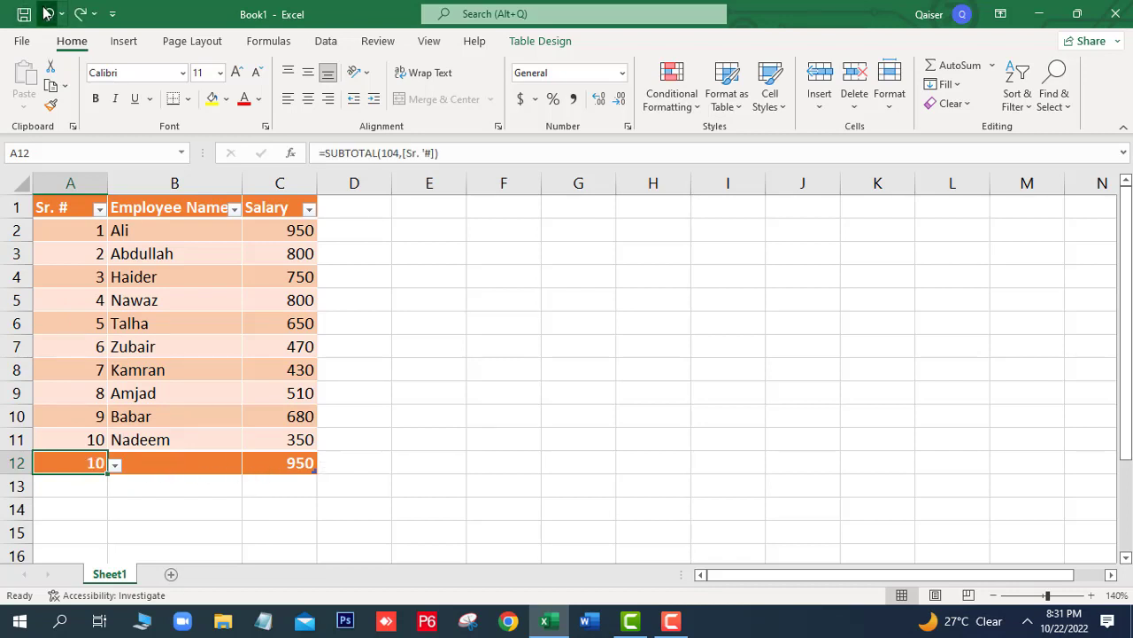
{"action": "left_click", "coordinate": [46, 13]}
- Cycle the C12 total through Min and Count, finally setting it to Sum (6390)
{"action": "left_click", "coordinate": [294, 463]}
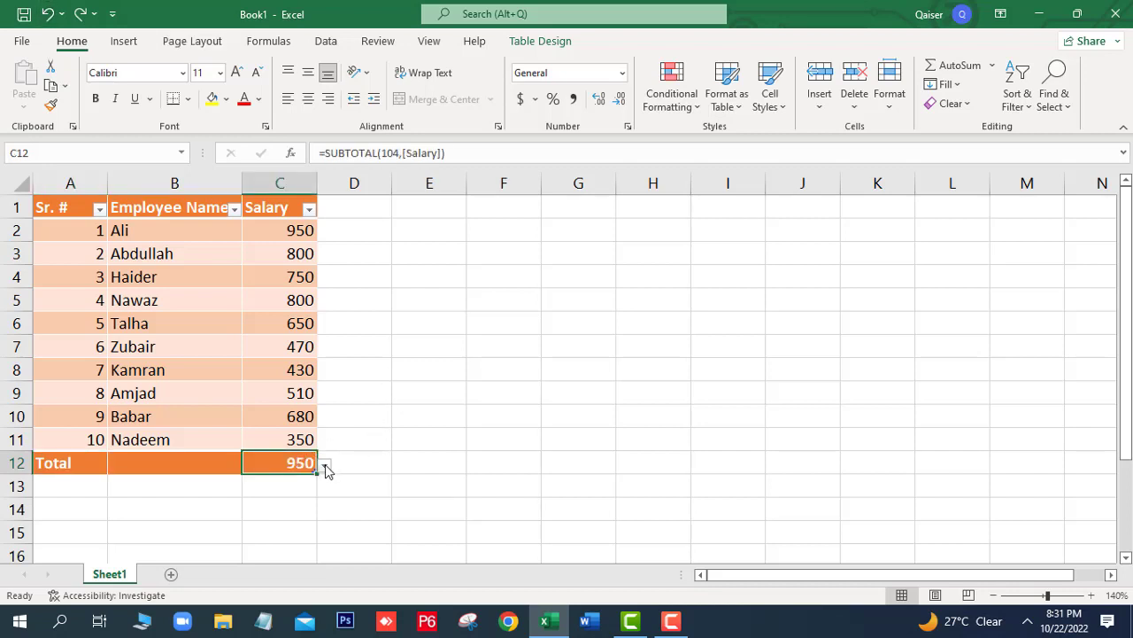
{"action": "left_click", "coordinate": [324, 466]}
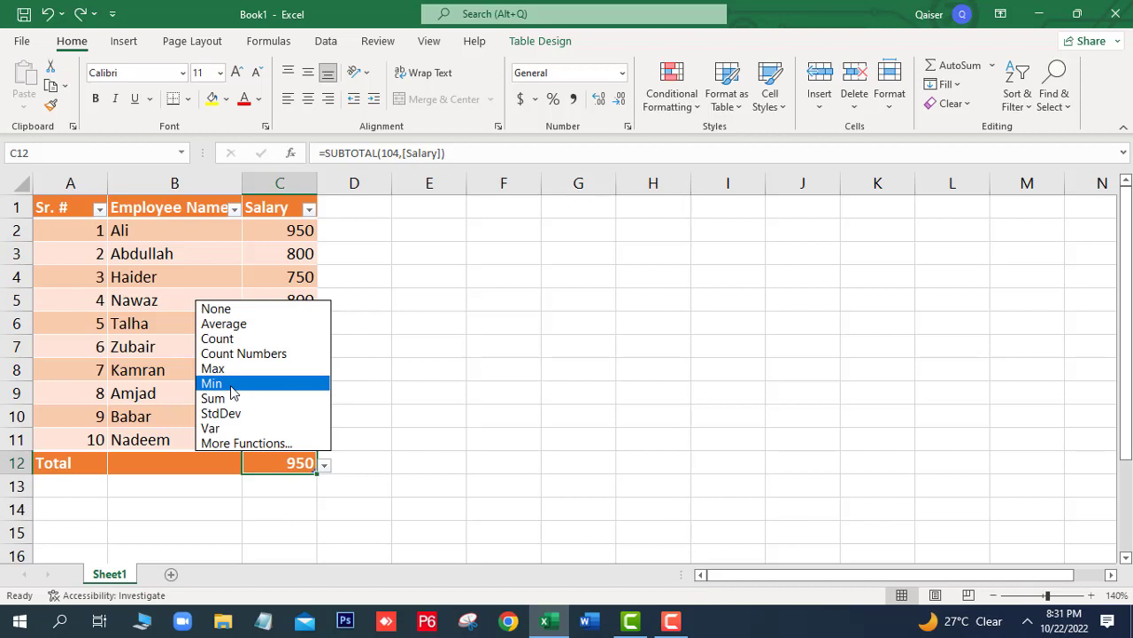
{"action": "left_click", "coordinate": [232, 390]}
{"action": "left_click", "coordinate": [326, 469]}
{"action": "left_click", "coordinate": [239, 338]}
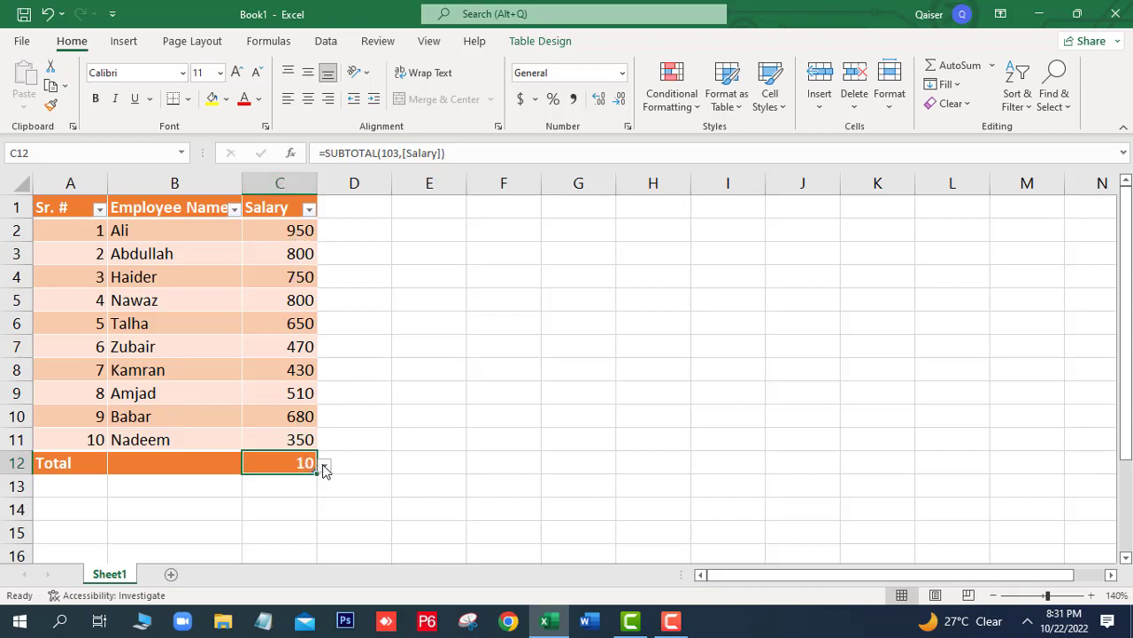
{"action": "left_click", "coordinate": [324, 465]}
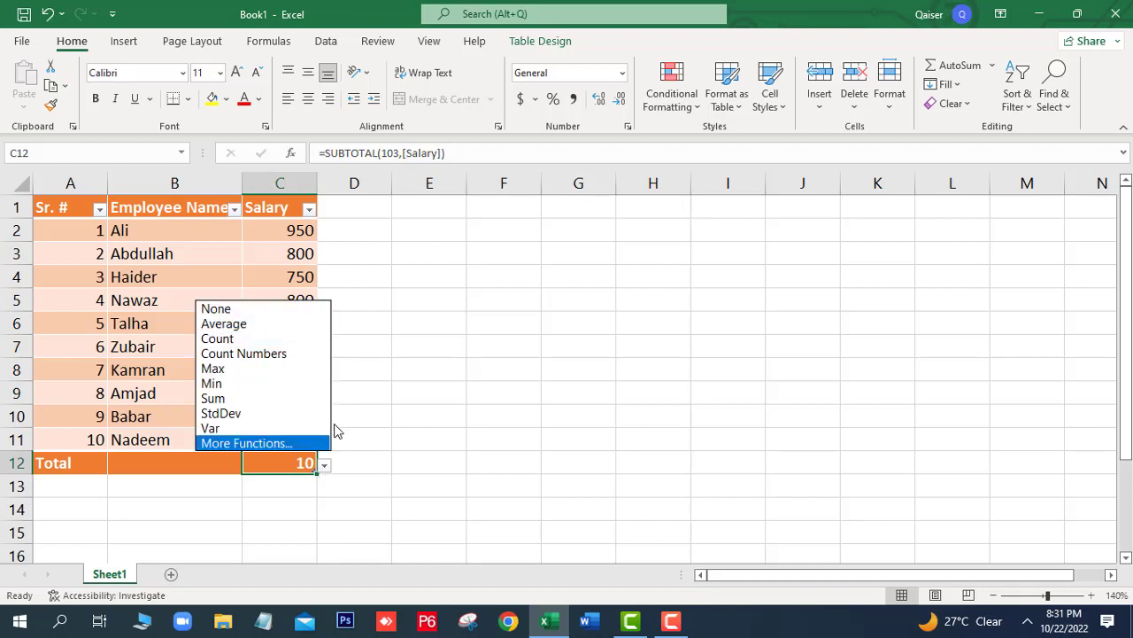
{"action": "left_click", "coordinate": [244, 399]}
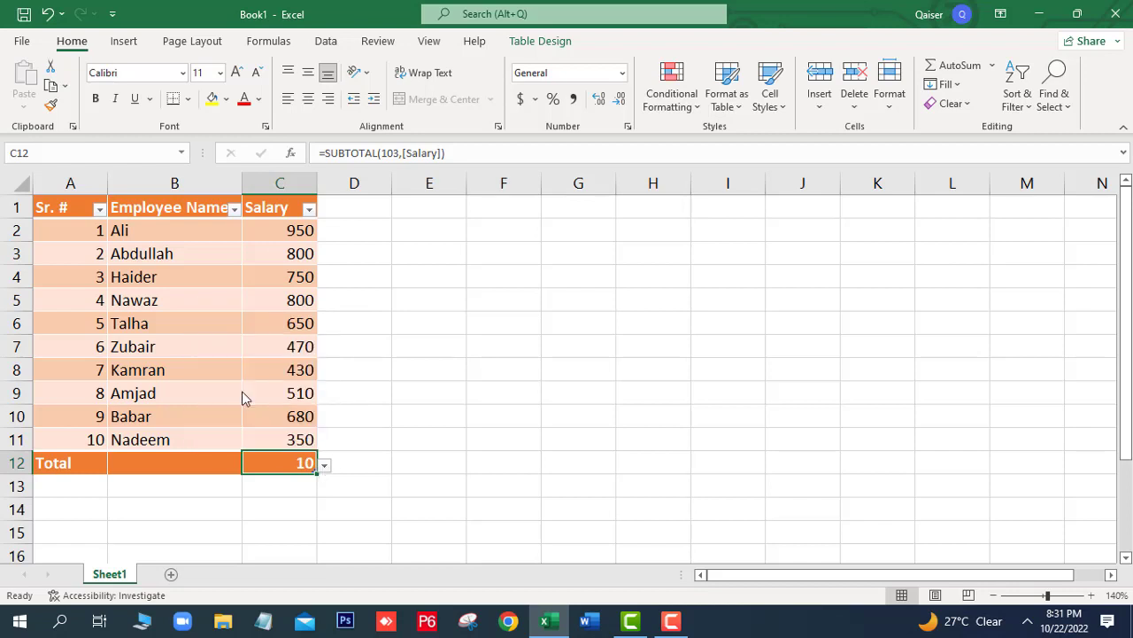
{"action": "left_click", "coordinate": [417, 448]}
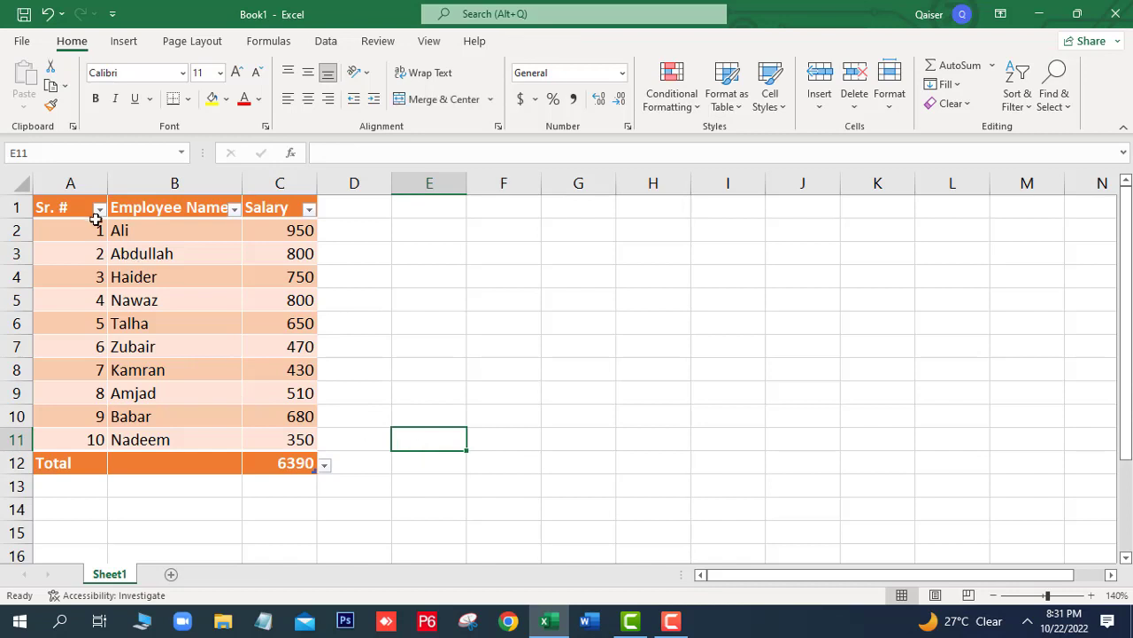
- Select table A1:C12, try Clear All and undo it, leaving the Clear options showing
{"action": "mouse_move", "coordinate": [80, 209]}
{"action": "left_mouse_down"}
{"action": "mouse_move", "coordinate": [282, 434]}
{"action": "mouse_move", "coordinate": [283, 456]}
{"action": "left_mouse_up"}
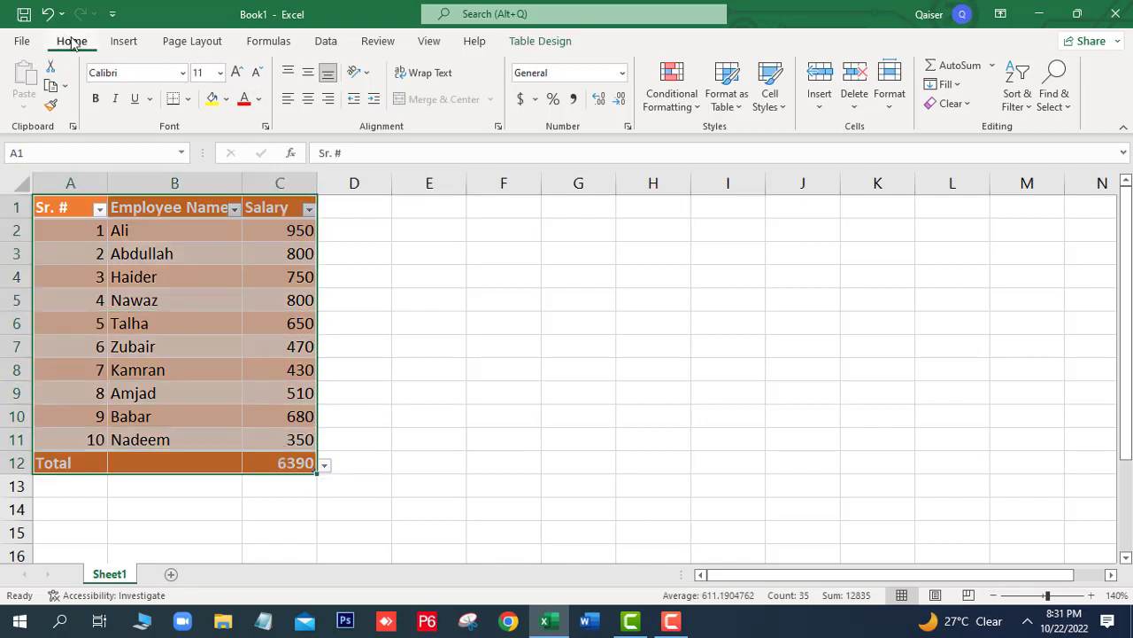
{"action": "left_click", "coordinate": [787, 113]}
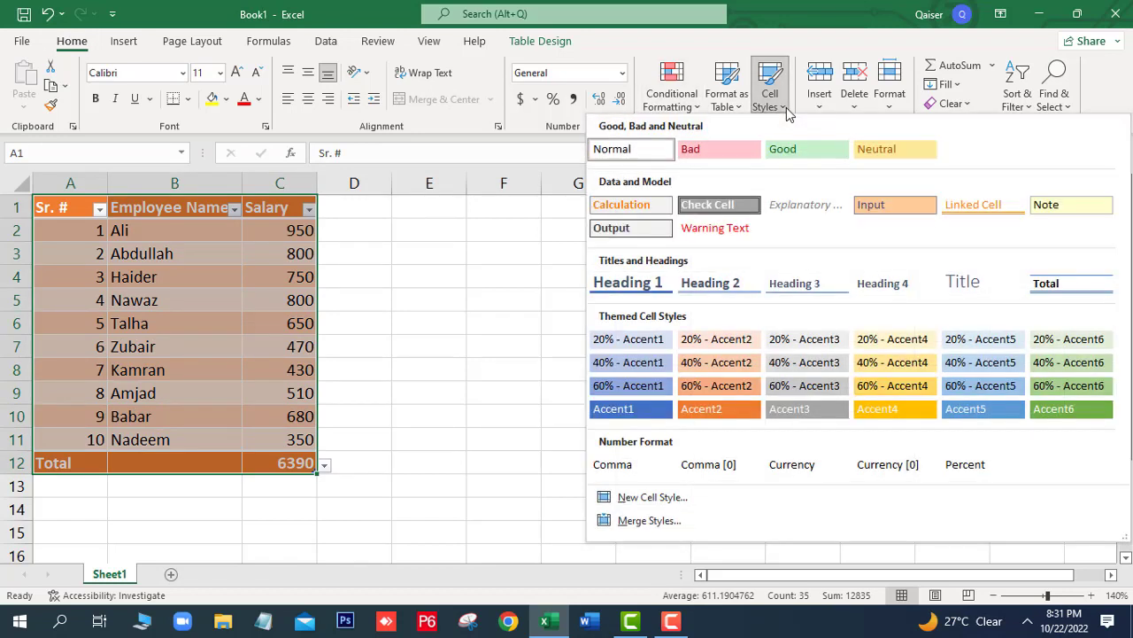
{"action": "left_click", "coordinate": [493, 331]}
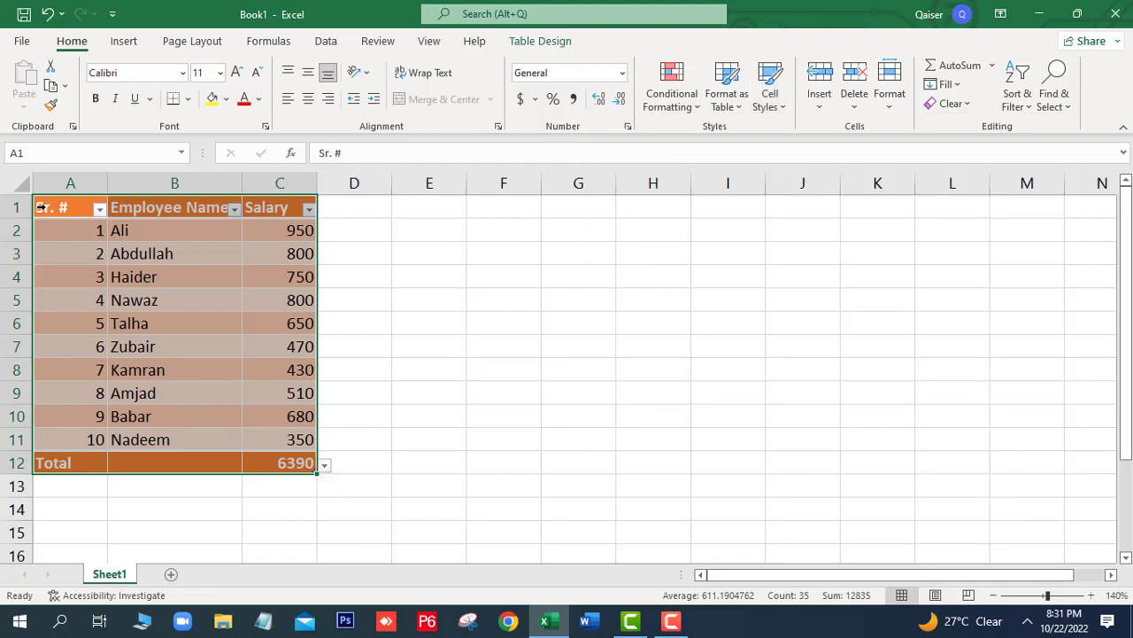
{"action": "left_click", "coordinate": [967, 105]}
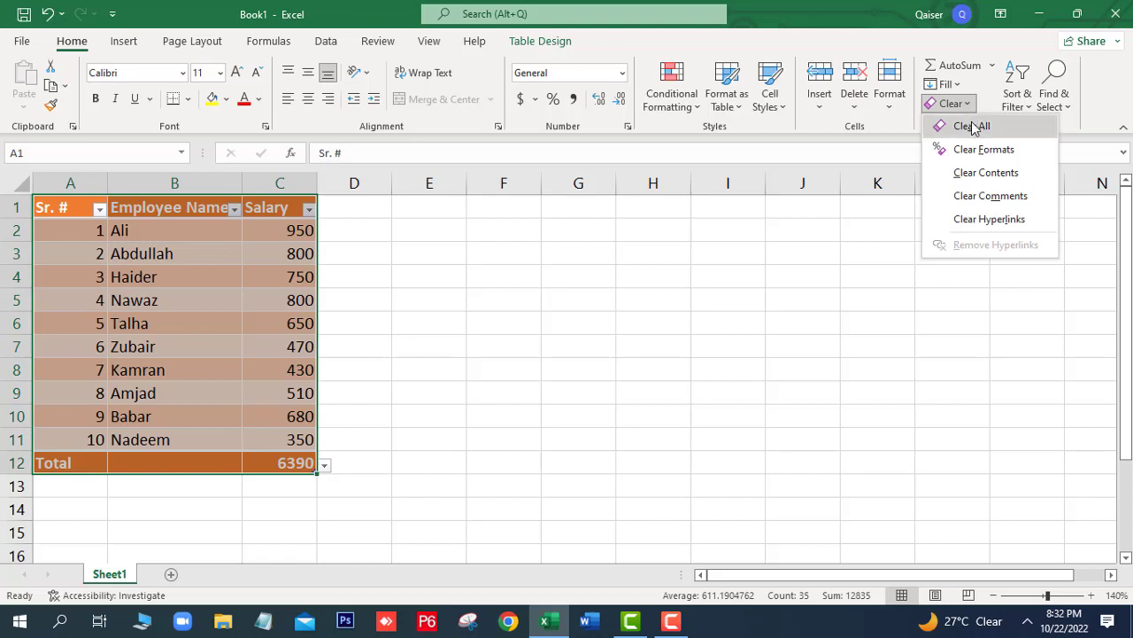
{"action": "left_click", "coordinate": [972, 127]}
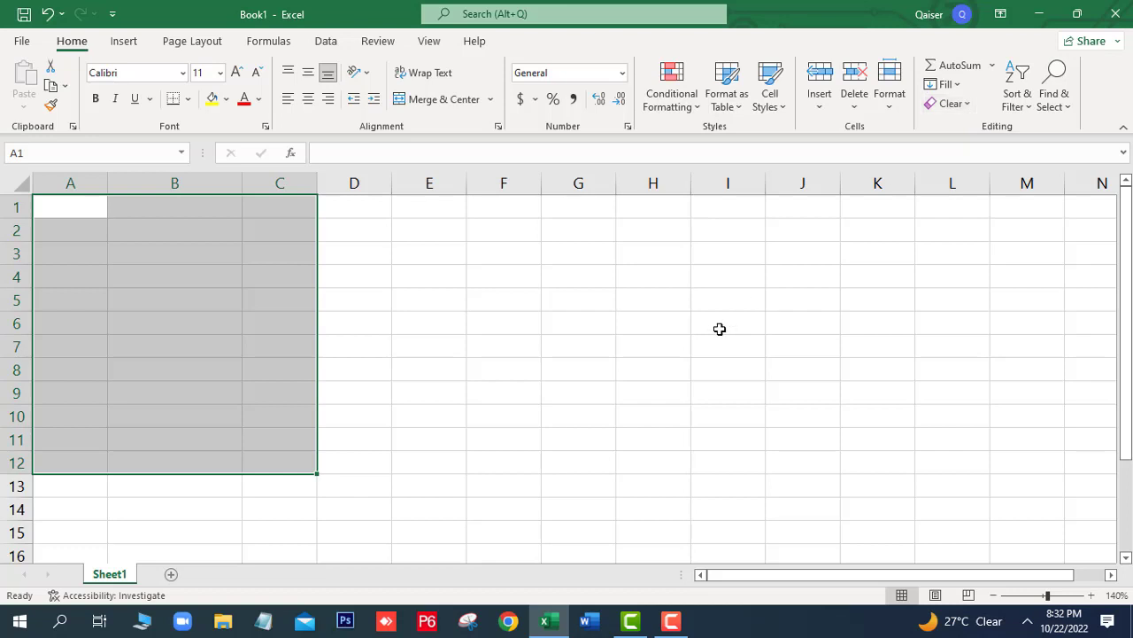
{"action": "left_click", "coordinate": [49, 14]}
{"action": "left_click", "coordinate": [969, 105]}
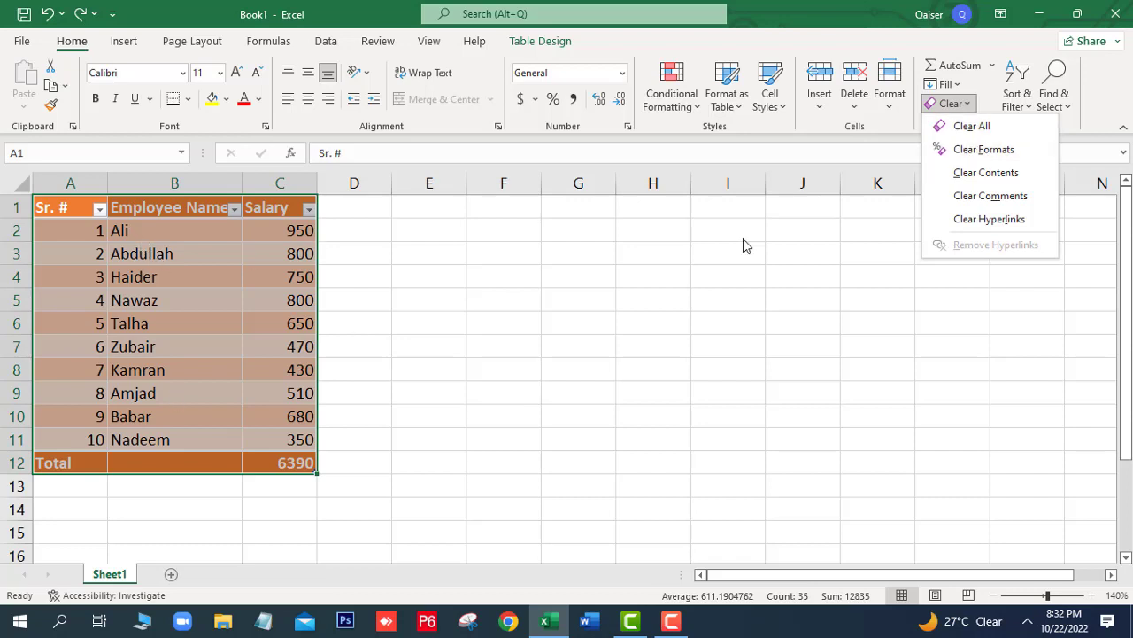
- Strip Table1's formatting with Clear Formats, keeping its filter buttons and 6390 total
{"action": "left_click", "coordinate": [984, 150]}
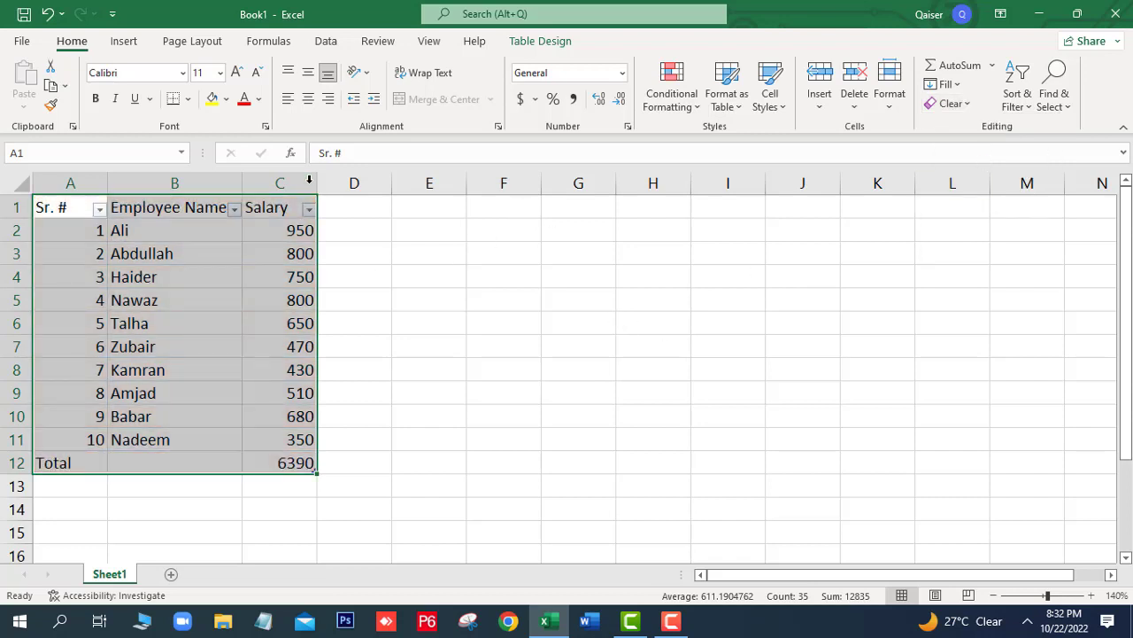
{"action": "left_click", "coordinate": [783, 108]}
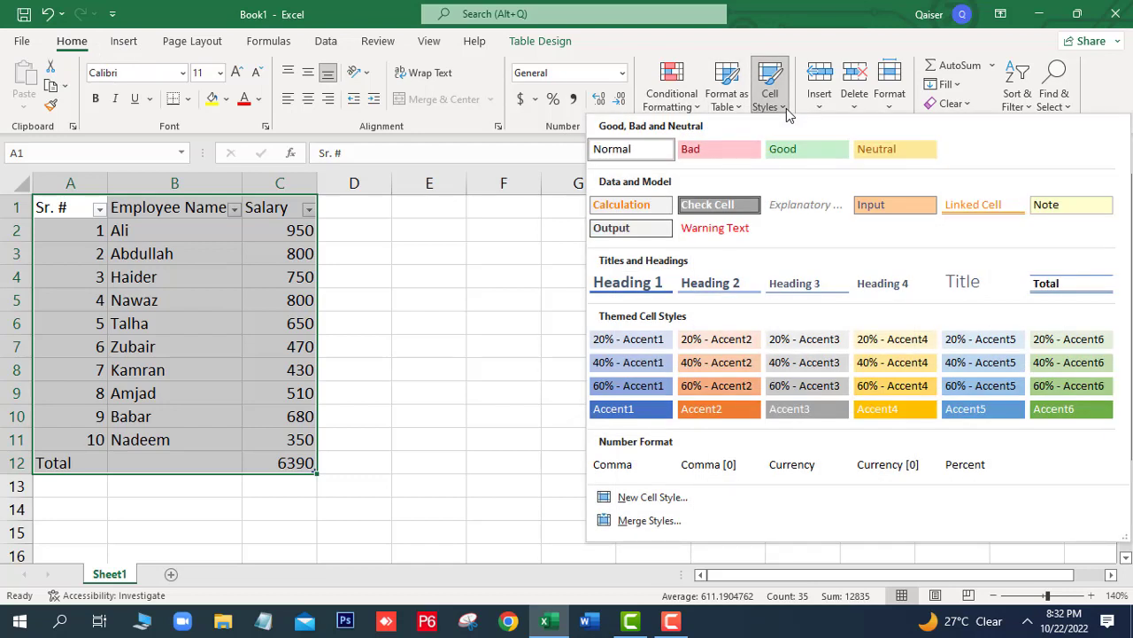
{"action": "key", "text": "Escape"}
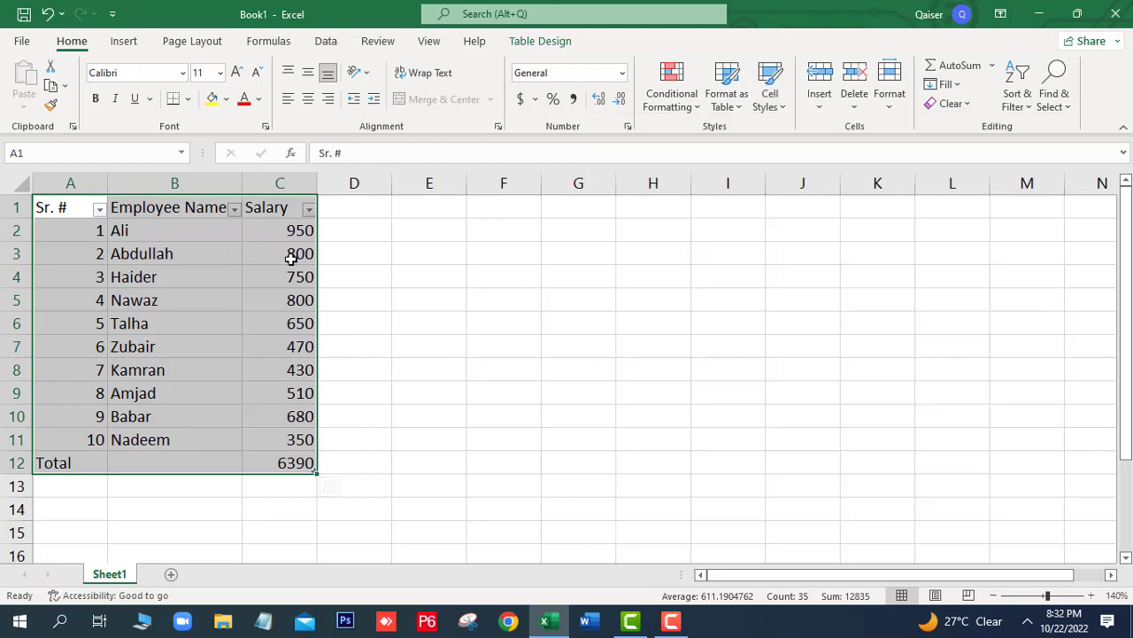
- Select the salaries C2:C11 and review Cell Styles without applying any
{"action": "left_click_drag", "start_coordinate": [292, 230], "coordinate": [295, 255]}
{"action": "left_click_drag", "start_coordinate": [294, 367], "coordinate": [301, 438]}
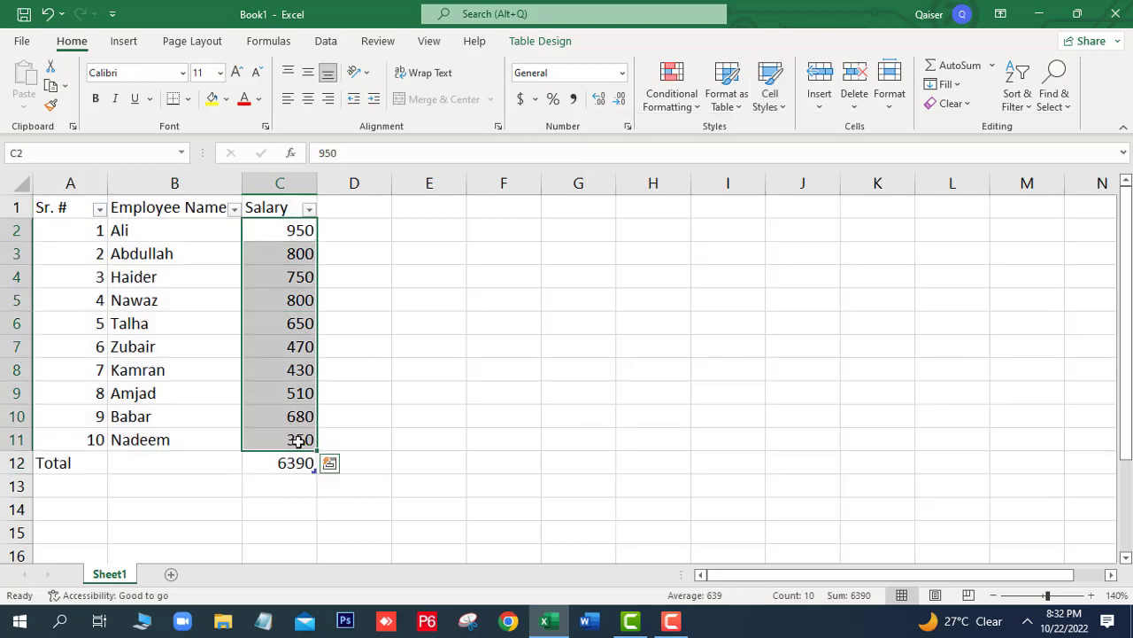
{"action": "left_click", "coordinate": [783, 108]}
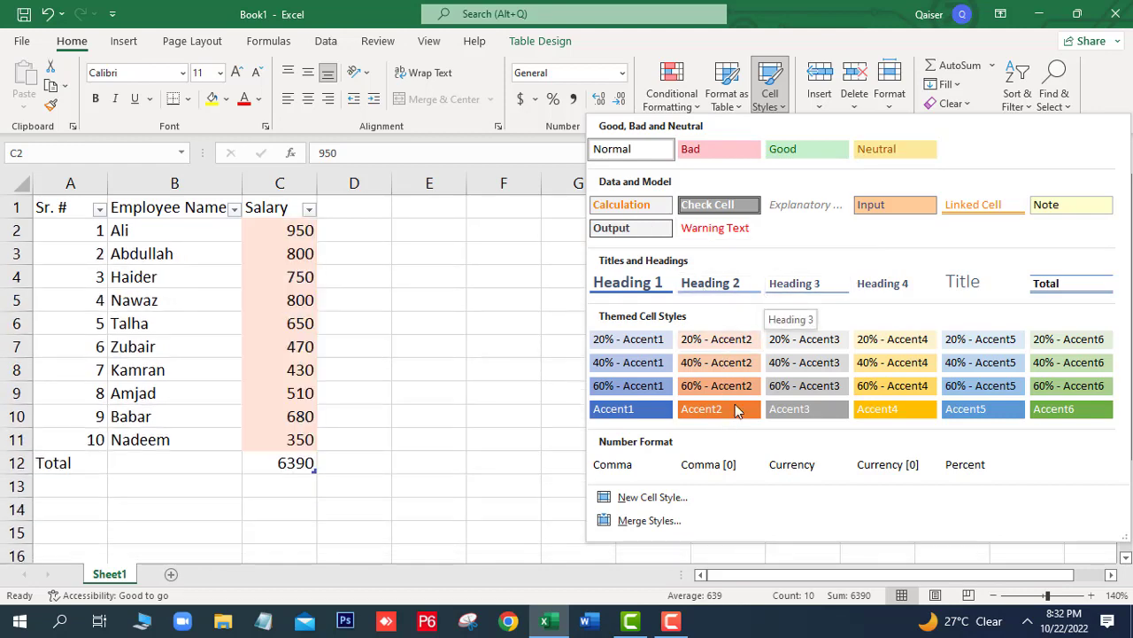
{"action": "left_click", "coordinate": [421, 312]}
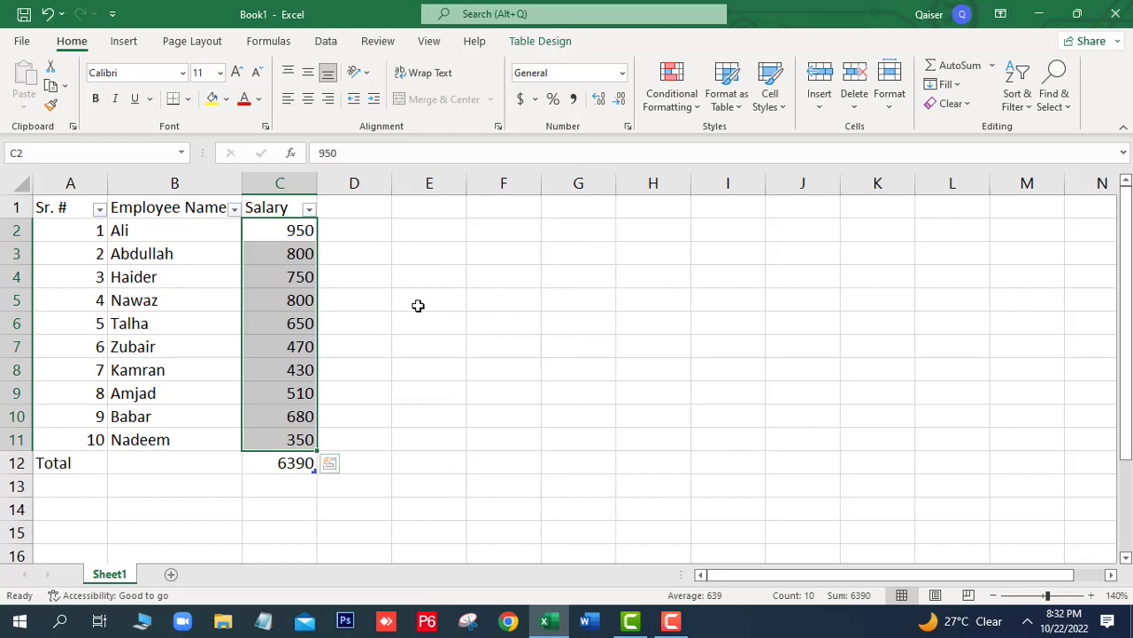
{"action": "left_click", "coordinate": [673, 520]}
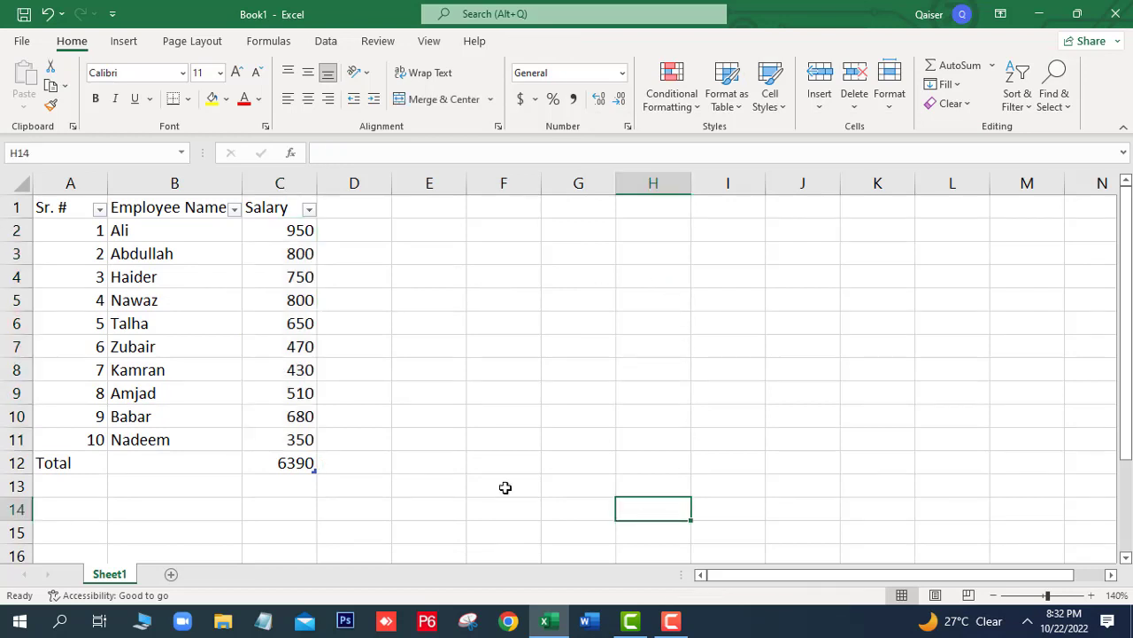